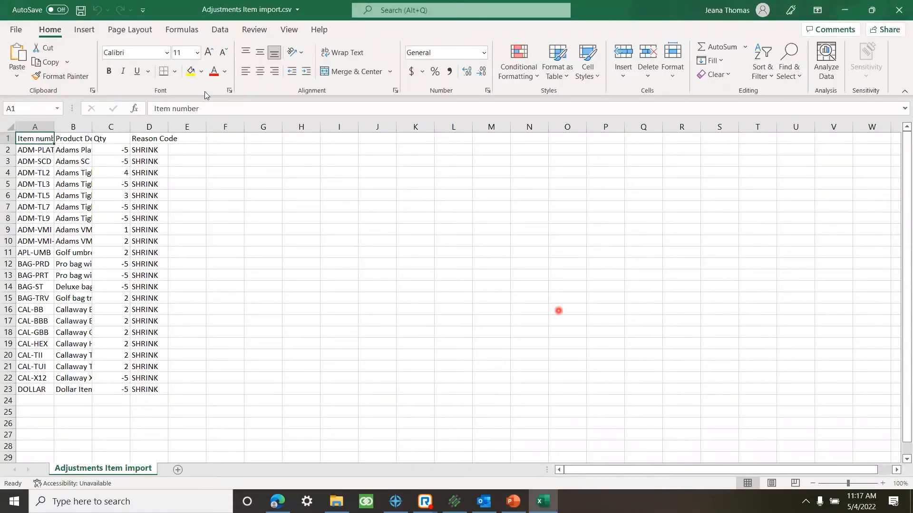
- Review the item number, description, quantity and reason code columns and the header row of Adjustments Item import.csv, then close it
{"action": "left_click", "coordinate": [29, 122]}
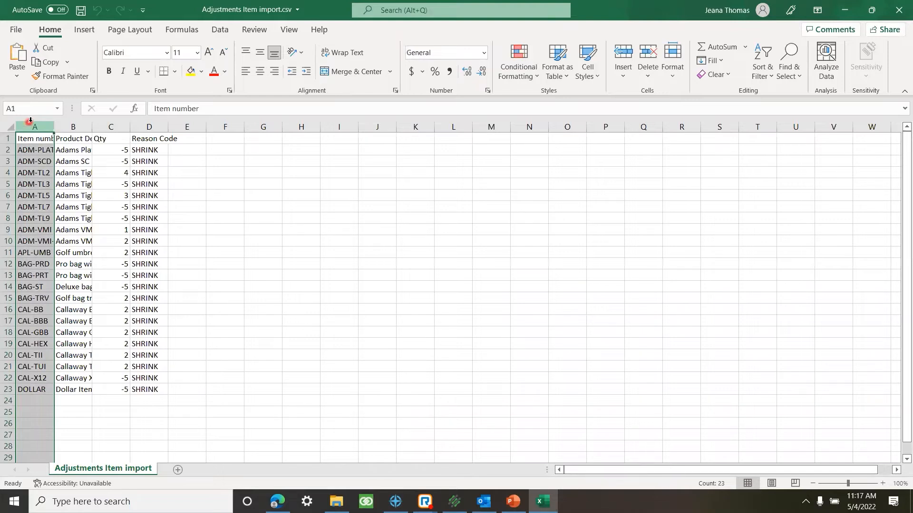
{"action": "left_click", "coordinate": [72, 125]}
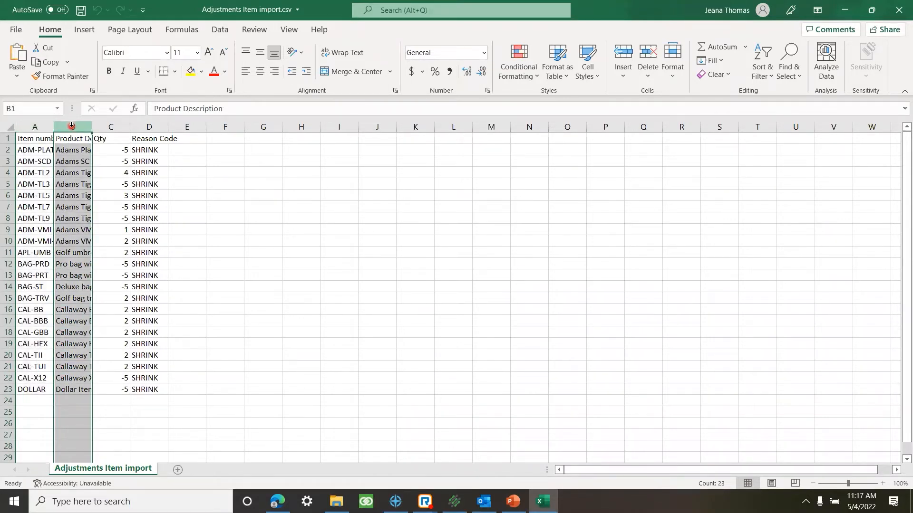
{"action": "left_click", "coordinate": [117, 125]}
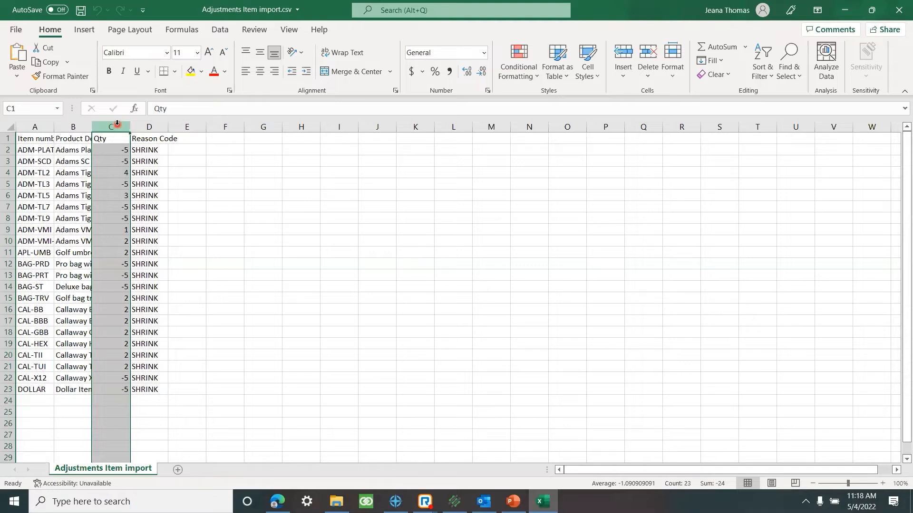
{"action": "left_click", "coordinate": [149, 127]}
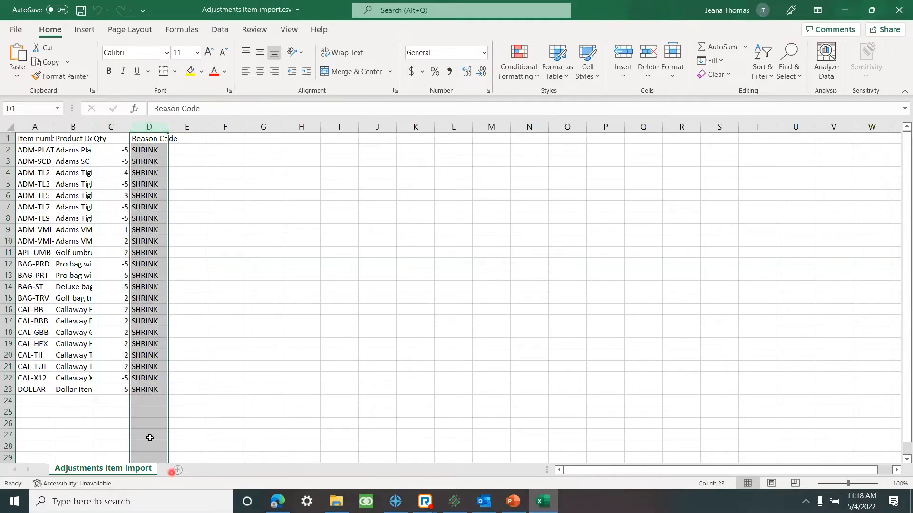
{"action": "left_click", "coordinate": [7, 138]}
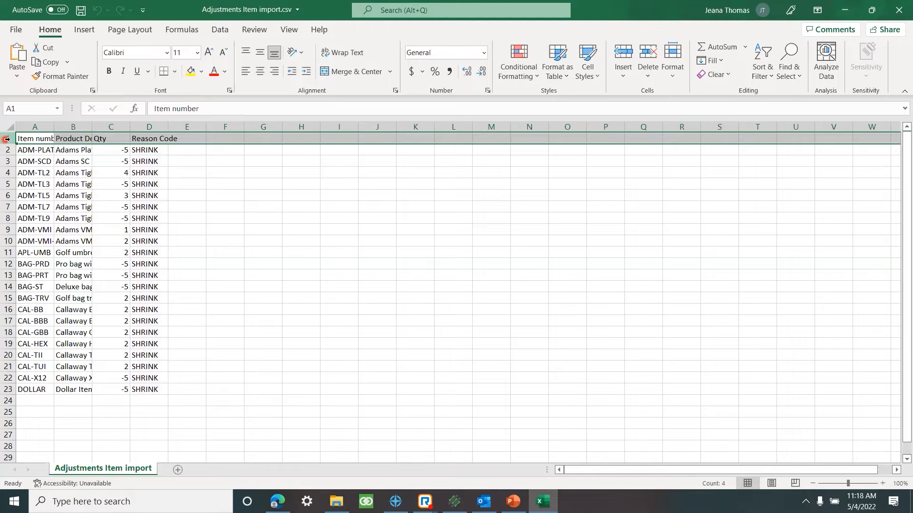
{"action": "left_click", "coordinate": [898, 10]}
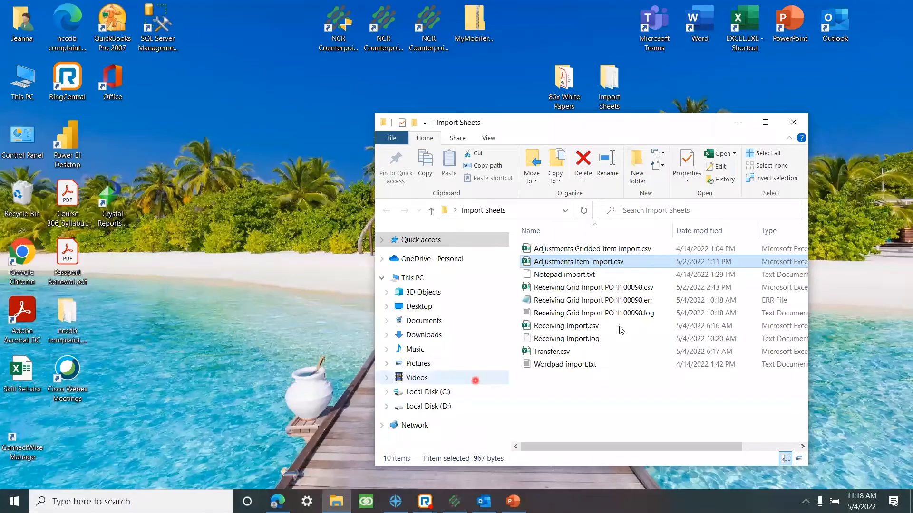
- View the contents of Notepad import.txt and Wordpad import.txt, then close both files and the Import Sheets folder
{"action": "double_click", "coordinate": [574, 276]}
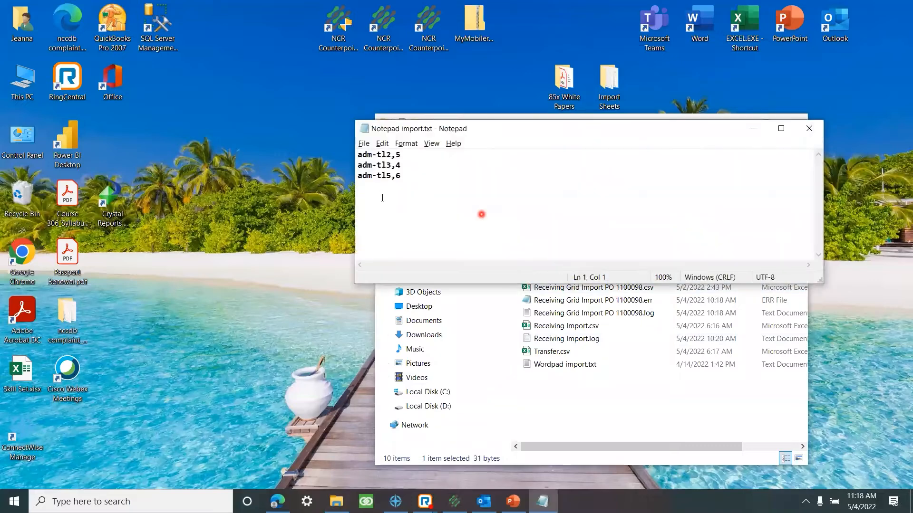
{"action": "left_click", "coordinate": [815, 127]}
{"action": "left_click", "coordinate": [559, 366]}
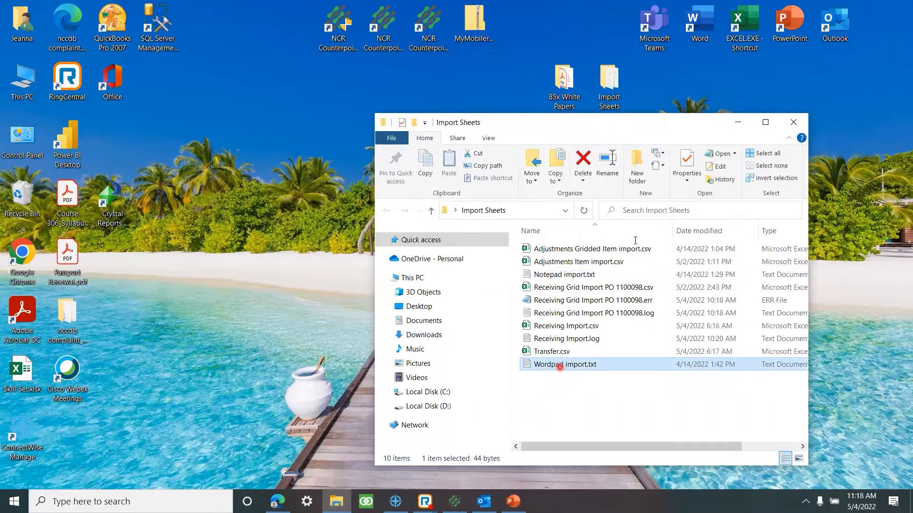
{"action": "left_click", "coordinate": [812, 127]}
{"action": "left_click", "coordinate": [793, 123]}
- Switch to NCR Counterpoint and start an import from Inventory Adjustments Enter
{"action": "left_click", "coordinate": [454, 501]}
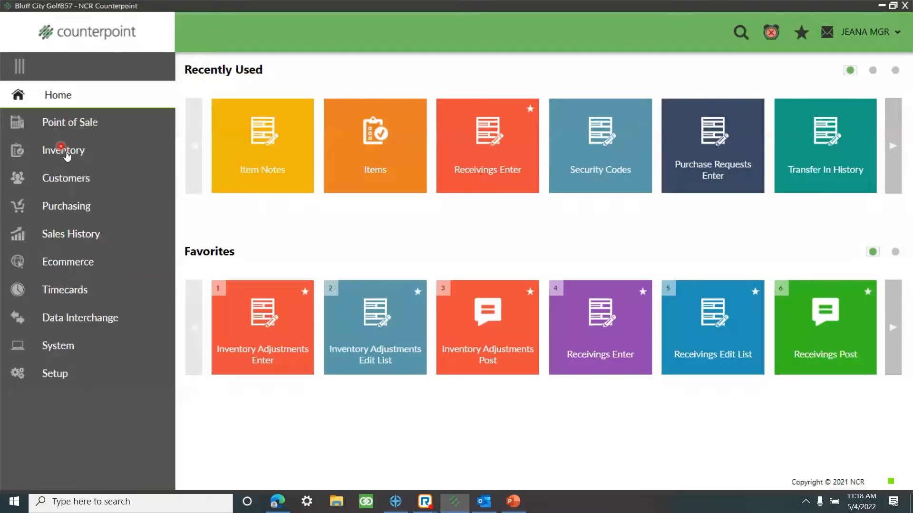
{"action": "left_click", "coordinate": [62, 150]}
{"action": "left_click", "coordinate": [83, 100]}
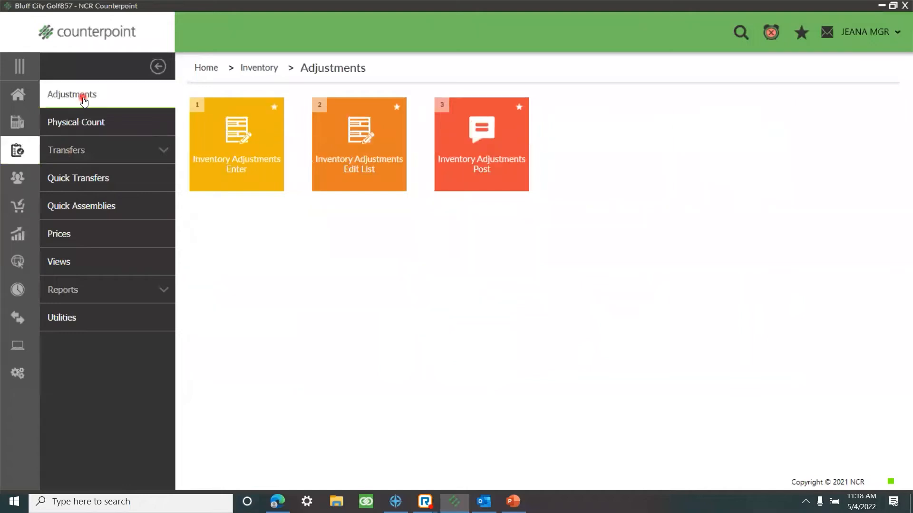
{"action": "left_click", "coordinate": [239, 188]}
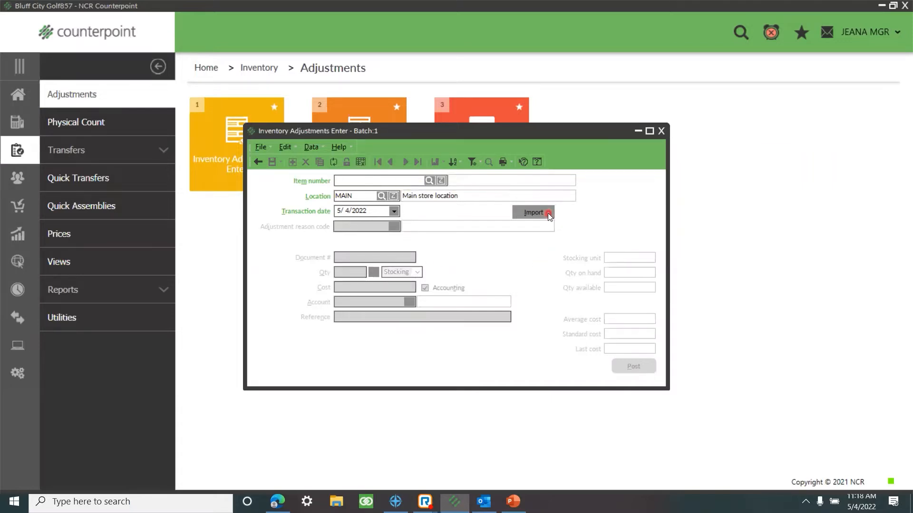
{"action": "left_click", "coordinate": [534, 213]}
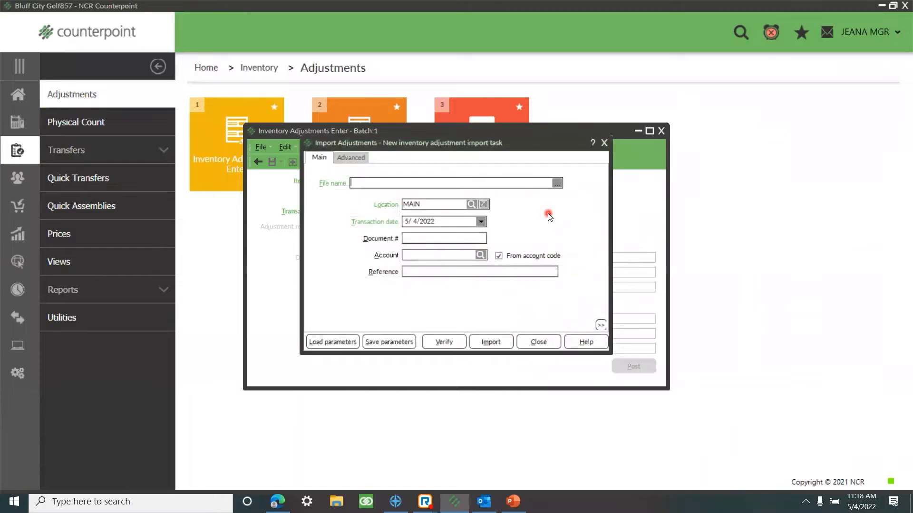
- Choose Adjustments Item import.csv from the desktop's Import Sheets folder as the file to import
{"action": "left_click", "coordinate": [557, 183]}
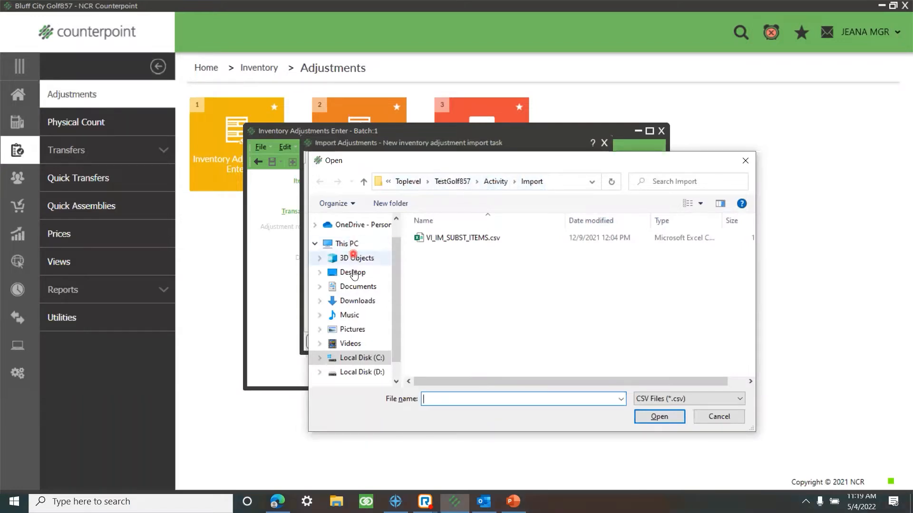
{"action": "left_click", "coordinate": [374, 273]}
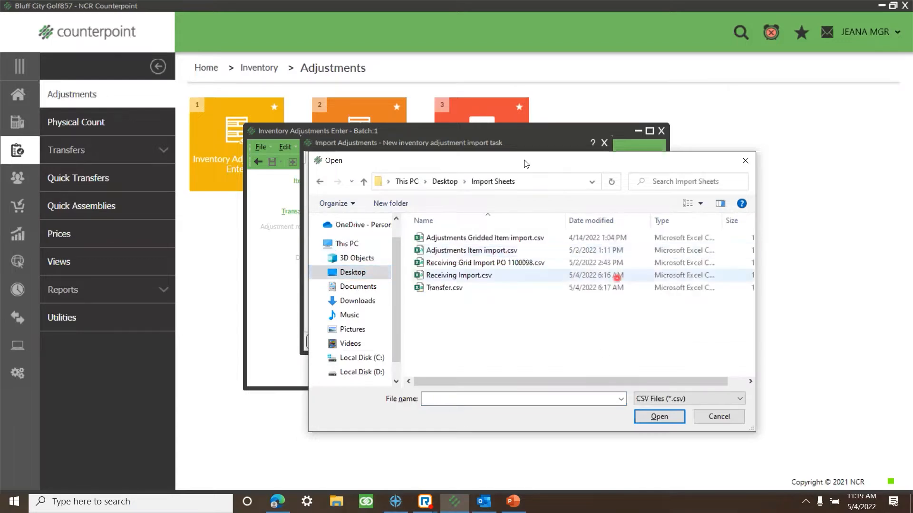
{"action": "left_click", "coordinate": [463, 251]}
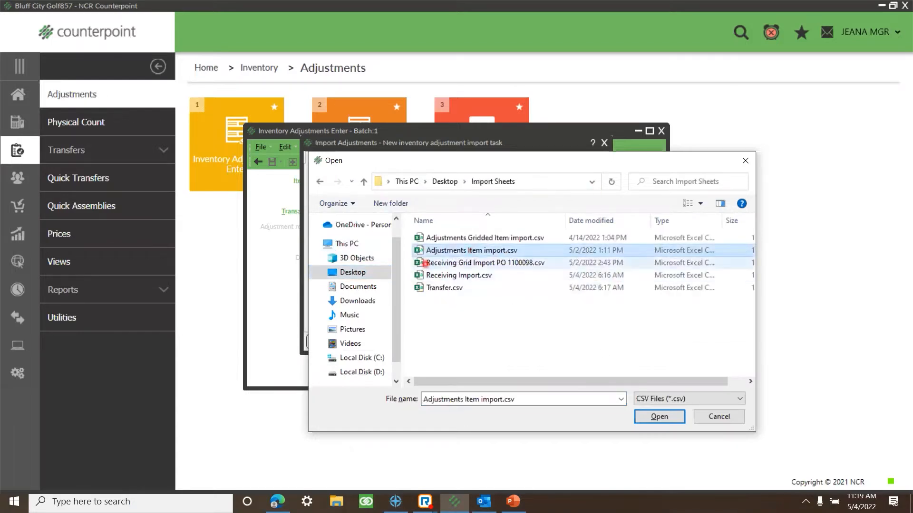
{"action": "left_click", "coordinate": [668, 416]}
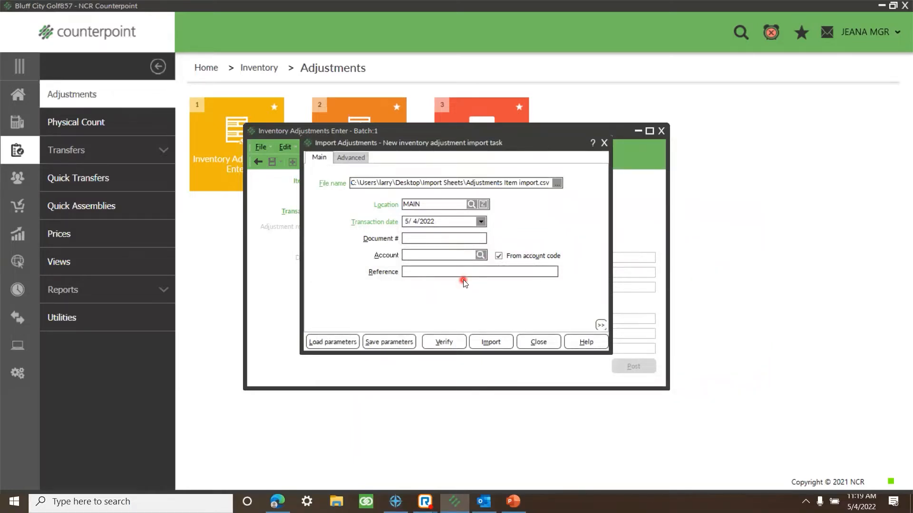
- Map the import field numbers: Item to 1, Quantity to 3 and Adjustment reason code to 4
{"action": "left_click", "coordinate": [364, 158]}
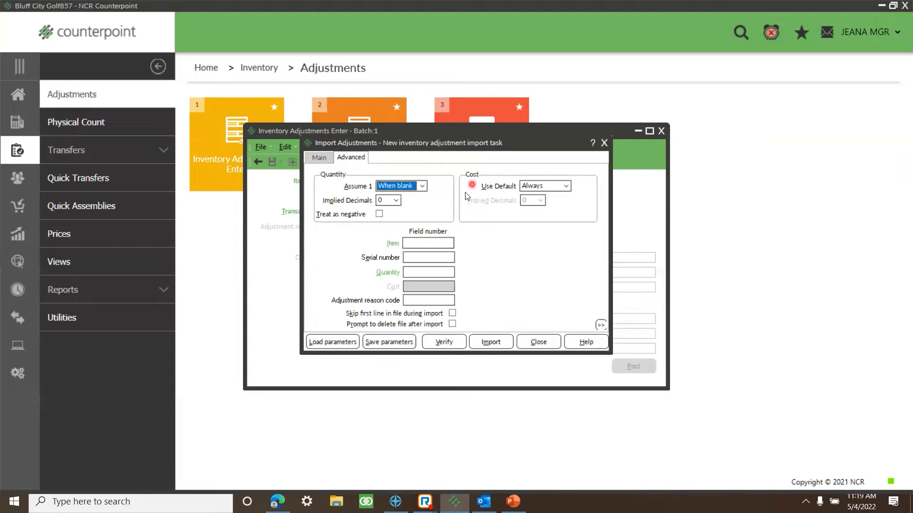
{"action": "left_click", "coordinate": [418, 243]}
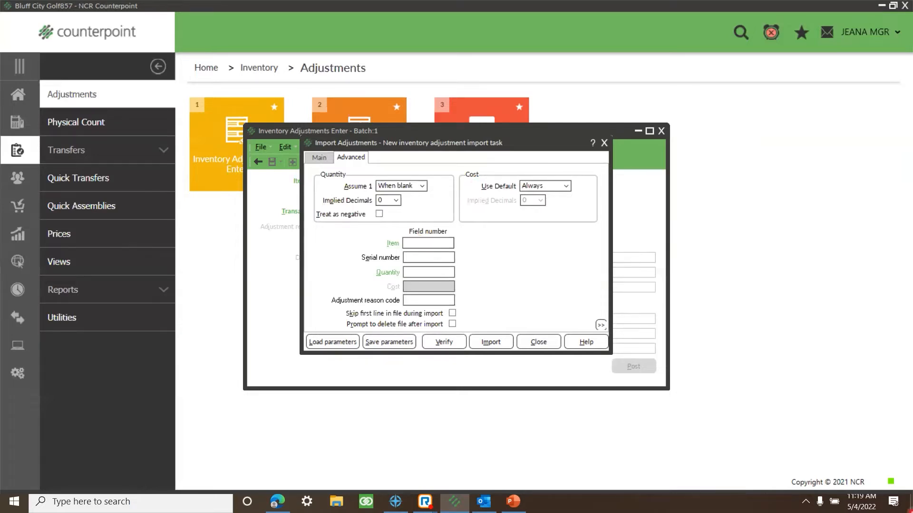
{"action": "type", "text": "1"}
{"action": "type", "text": "3"}
{"action": "key", "text": "Tab"}
{"action": "type", "text": "4"}
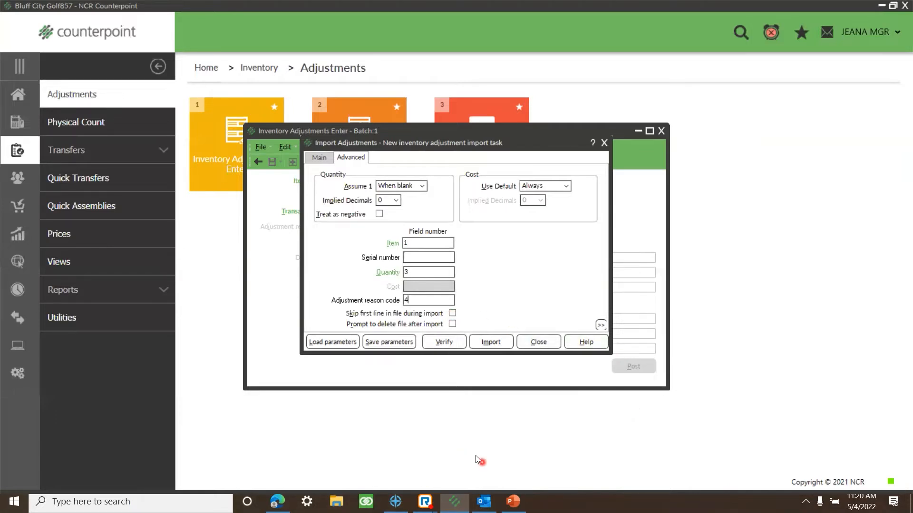
- Verify the adjustments file, import it into the batch, and close the resulting logs
{"action": "left_click", "coordinate": [459, 342]}
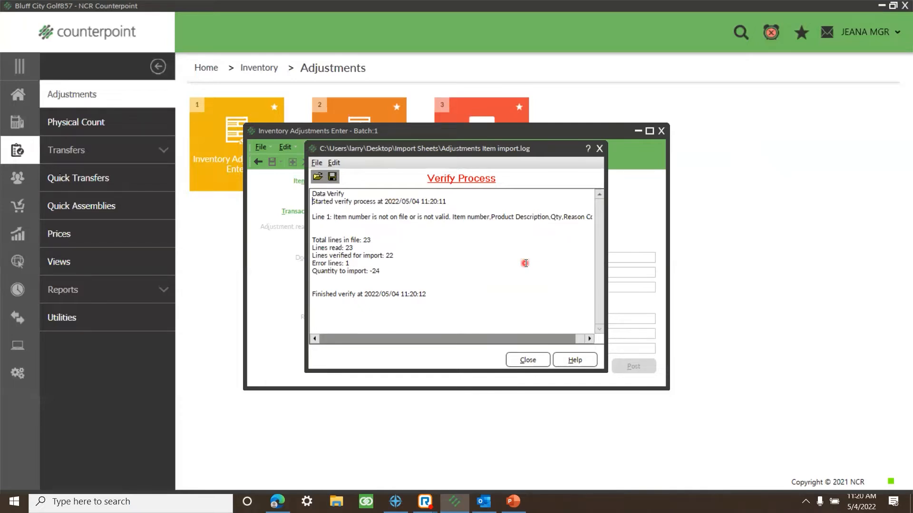
{"action": "left_click", "coordinate": [599, 148]}
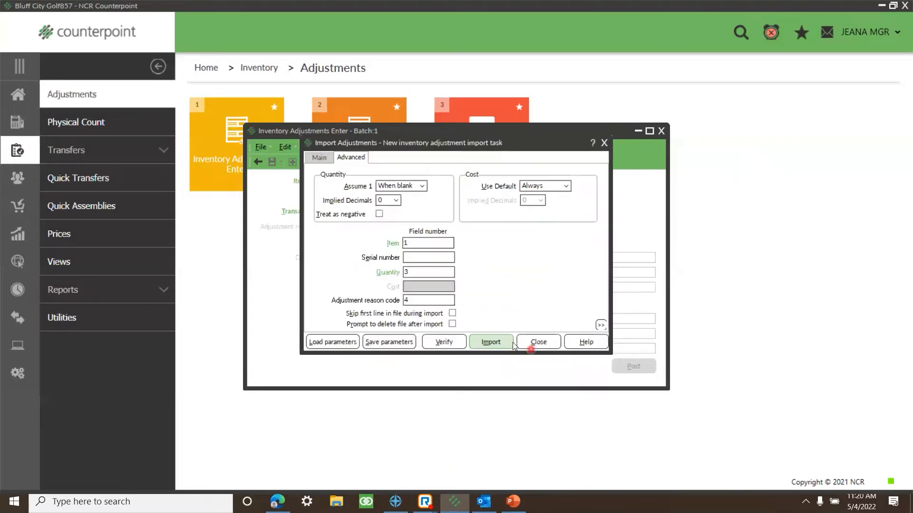
{"action": "left_click", "coordinate": [503, 344]}
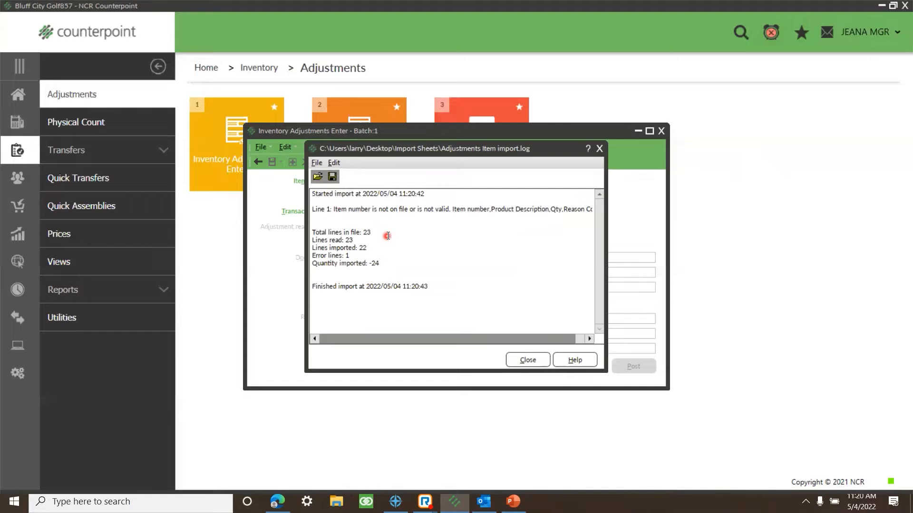
{"action": "left_click", "coordinate": [528, 361]}
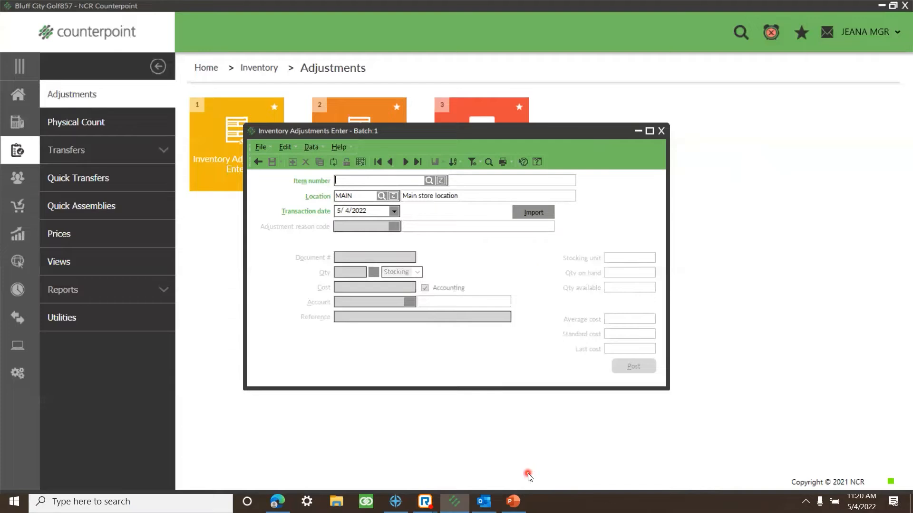
- Step through the first imported adjustment records to check their items, reason codes and quantities
{"action": "left_click", "coordinate": [406, 162]}
{"action": "left_click", "coordinate": [406, 164]}
{"action": "left_click", "coordinate": [406, 165]}
{"action": "left_click", "coordinate": [406, 165]}
{"action": "left_click", "coordinate": [406, 164]}
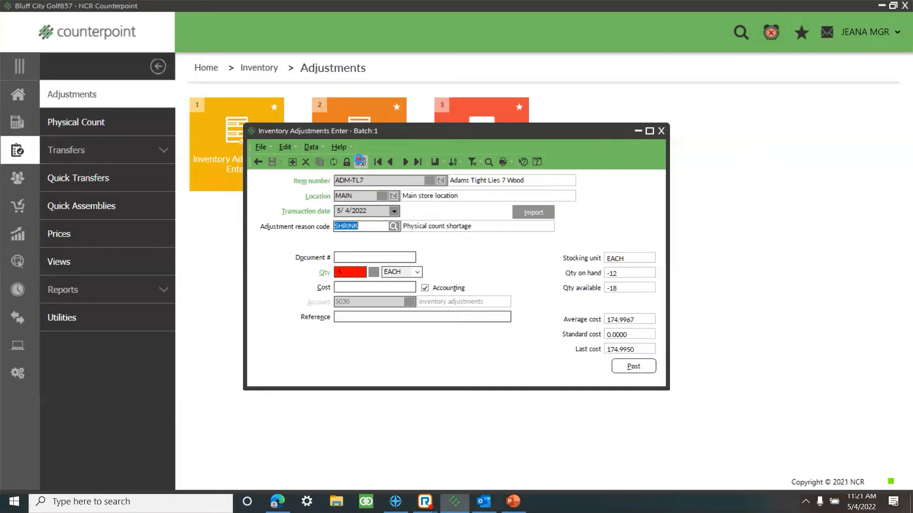
- Show the batch in table view, set the ADM-TL7 quantity to -6, and close the adjustments entry window
{"action": "left_click", "coordinate": [360, 162]}
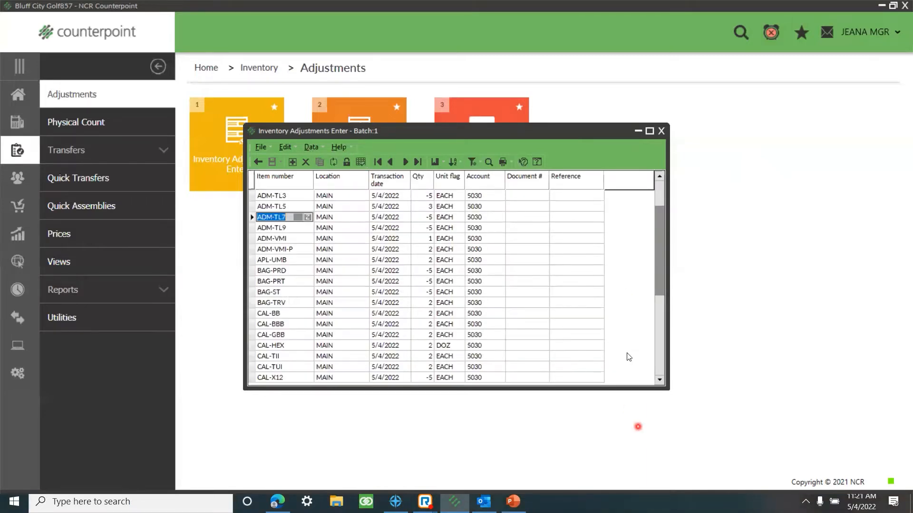
{"action": "left_click", "coordinate": [424, 217]}
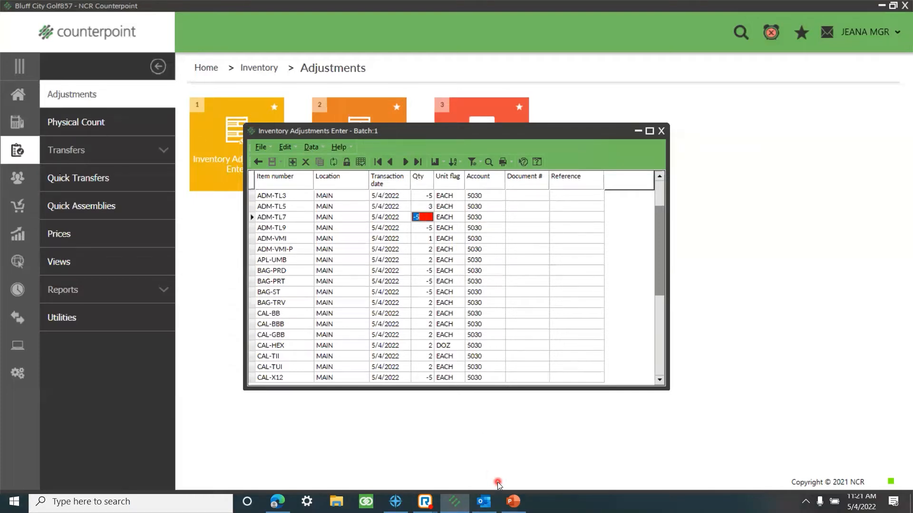
{"action": "type", "text": "-4"}
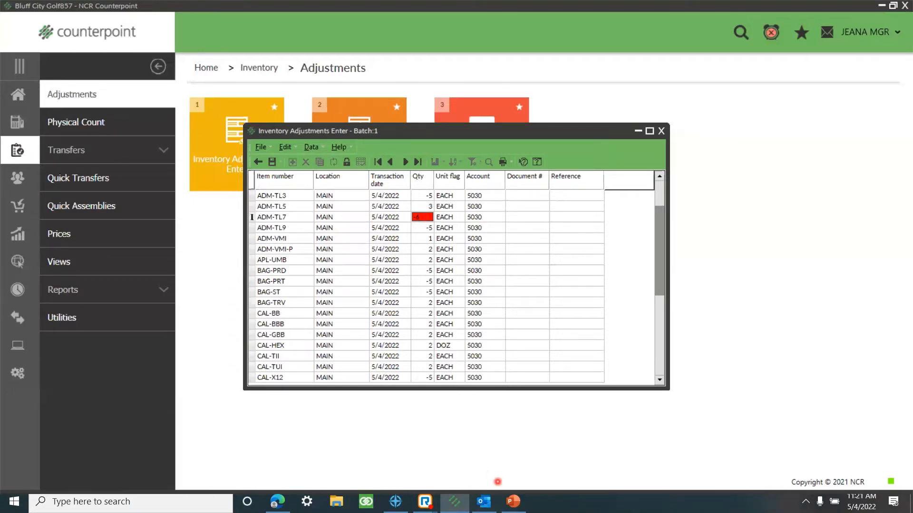
{"action": "key", "text": "Down"}
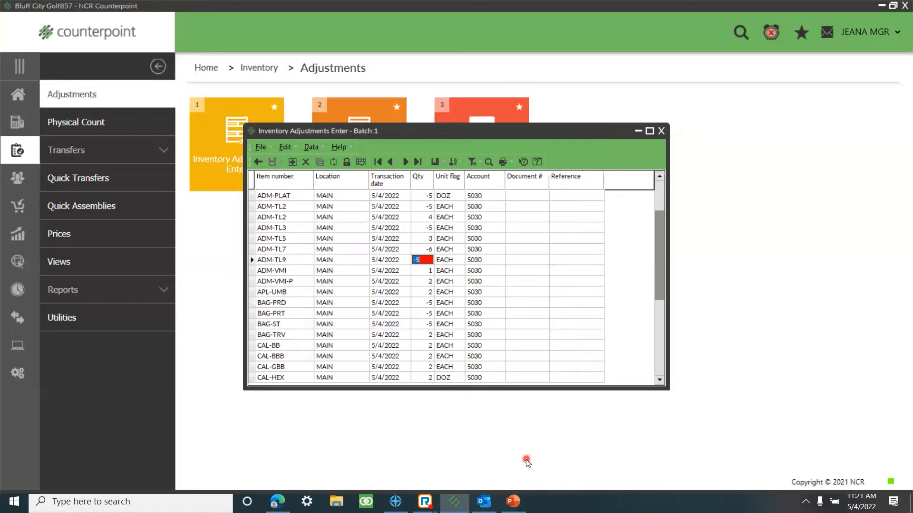
{"action": "left_click", "coordinate": [661, 131]}
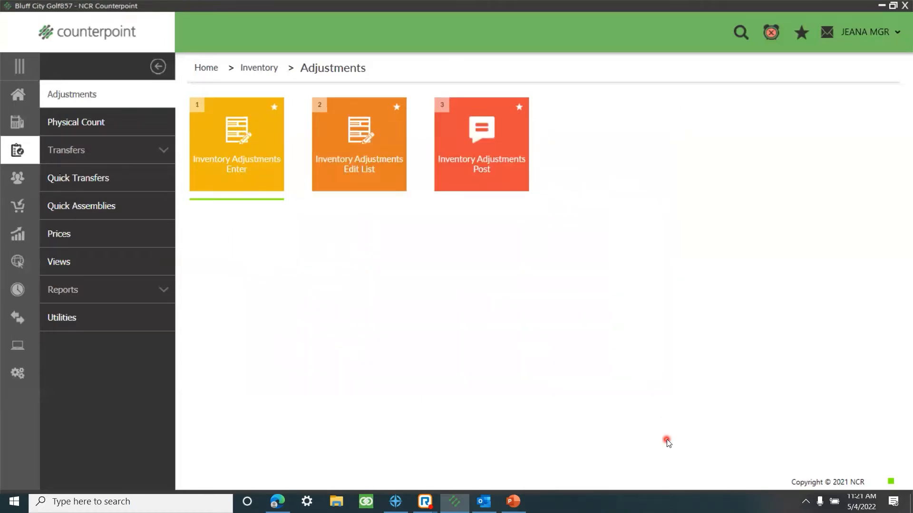
- Preview the Inventory Adjustments Edit List and examine the item, quantity and unit on the ADM-PLAT line
{"action": "left_click", "coordinate": [385, 185]}
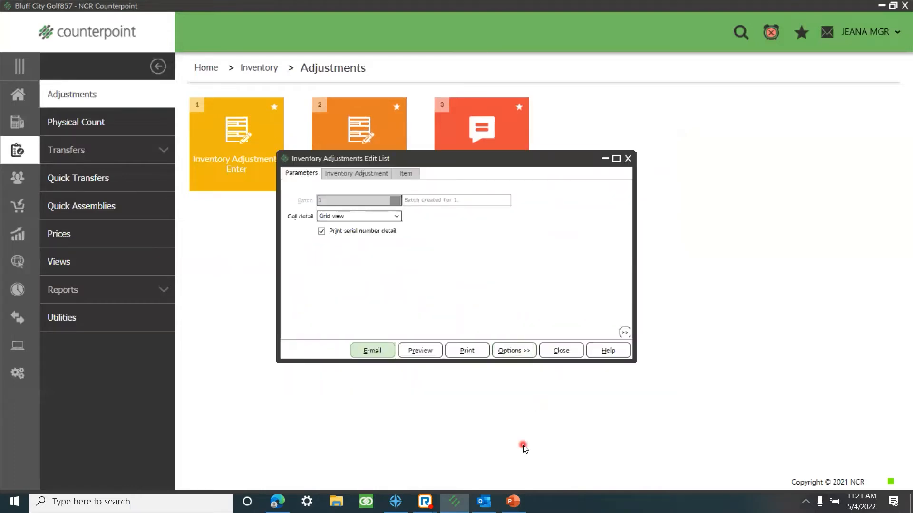
{"action": "left_click", "coordinate": [420, 350]}
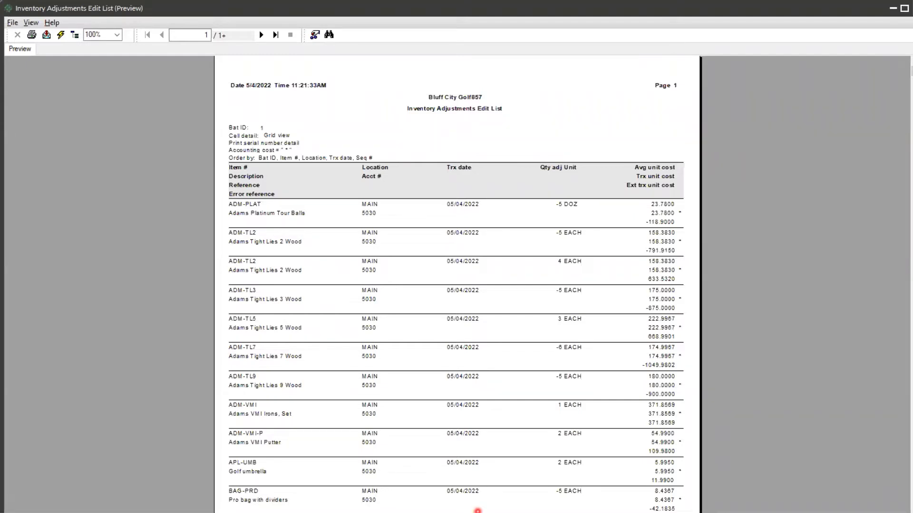
{"action": "left_click", "coordinate": [256, 205]}
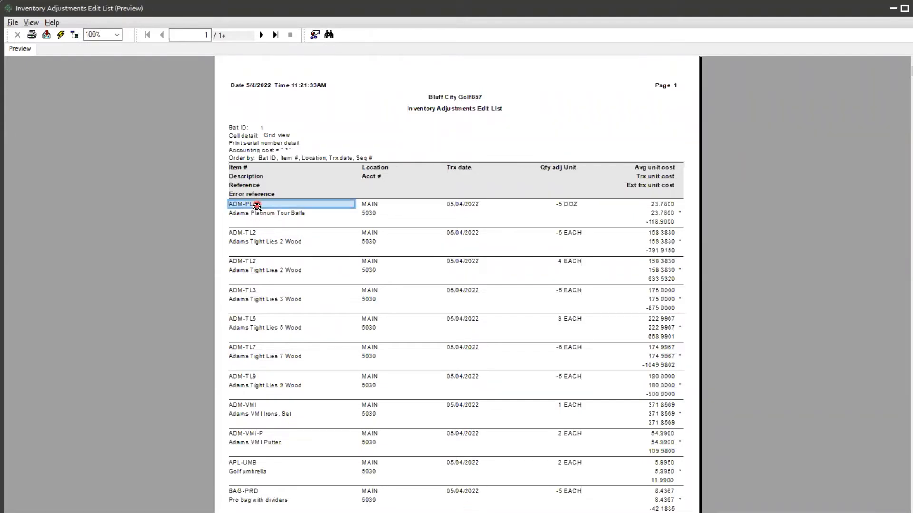
{"action": "left_click", "coordinate": [569, 204]}
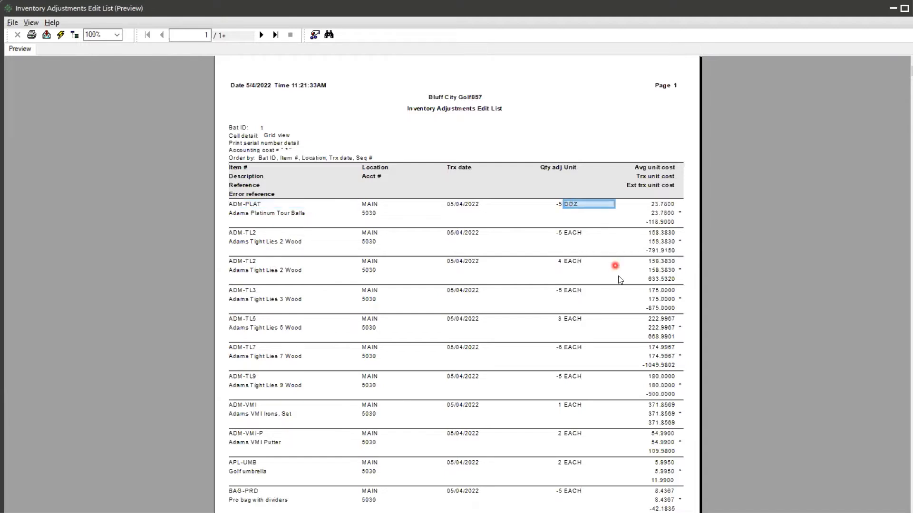
{"action": "left_click", "coordinate": [558, 204]}
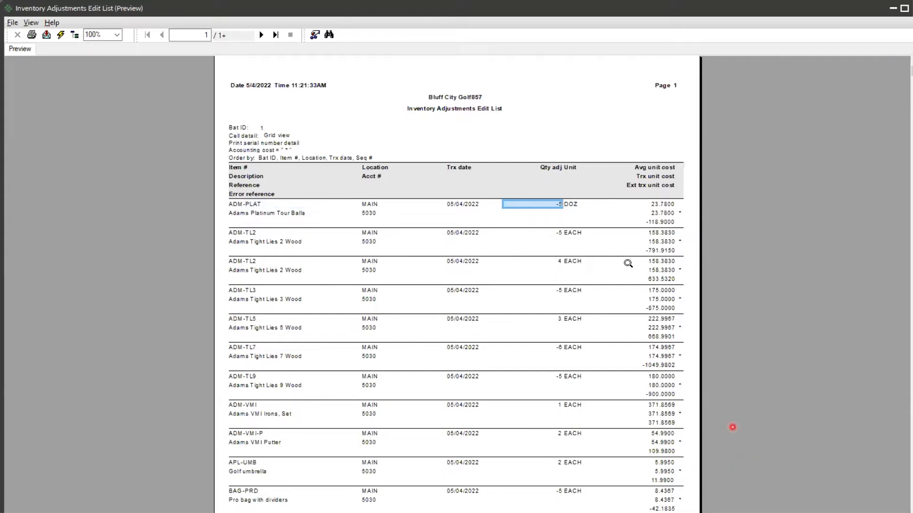
{"action": "left_click", "coordinate": [887, 439]}
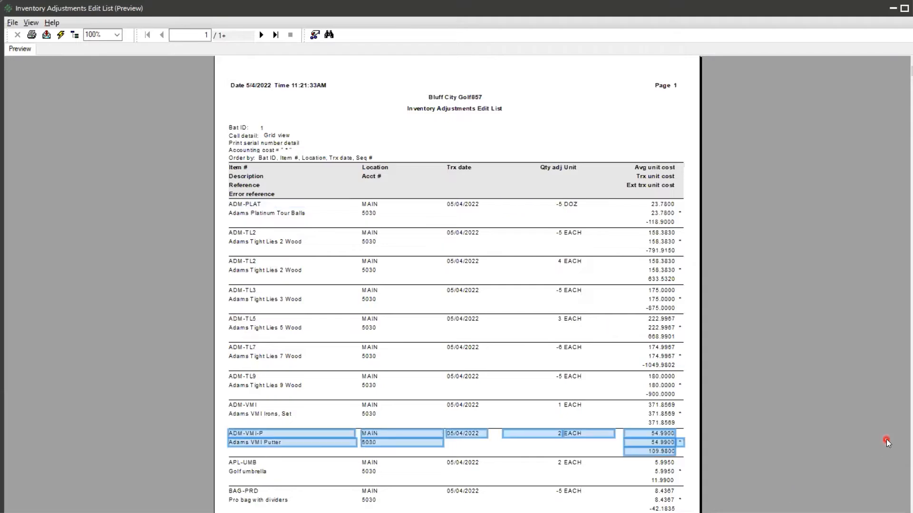
- Close the edit list, set the ADM-PLAT adjustment quantity to 5 and save it, and leave the adjustments entry window
{"action": "key", "text": "Escape"}
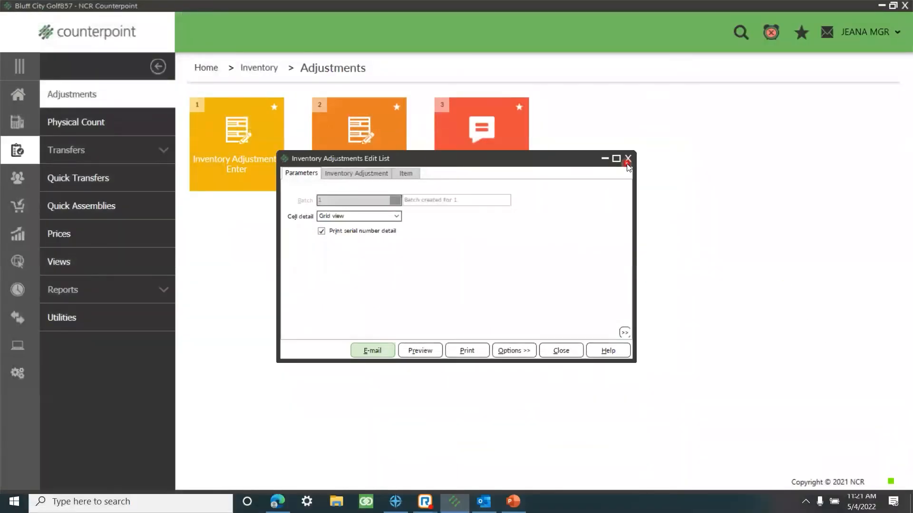
{"action": "left_click", "coordinate": [628, 159]}
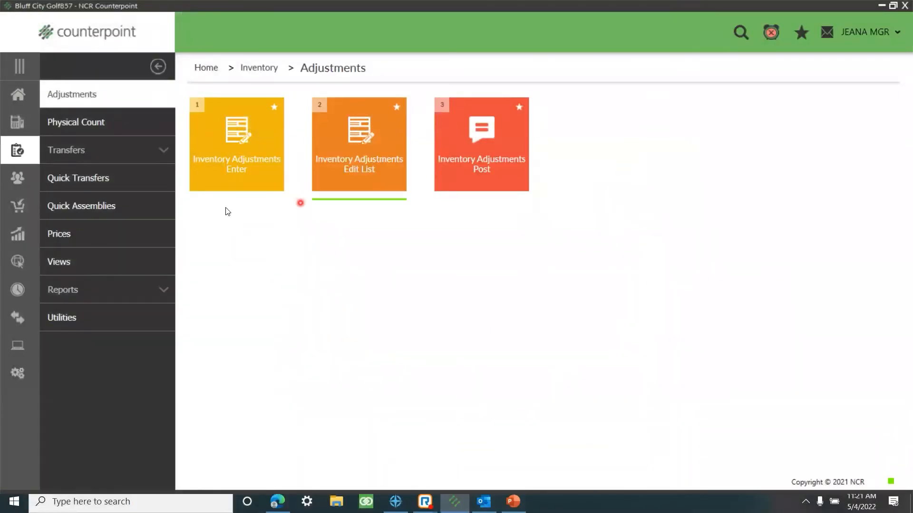
{"action": "left_click", "coordinate": [252, 183]}
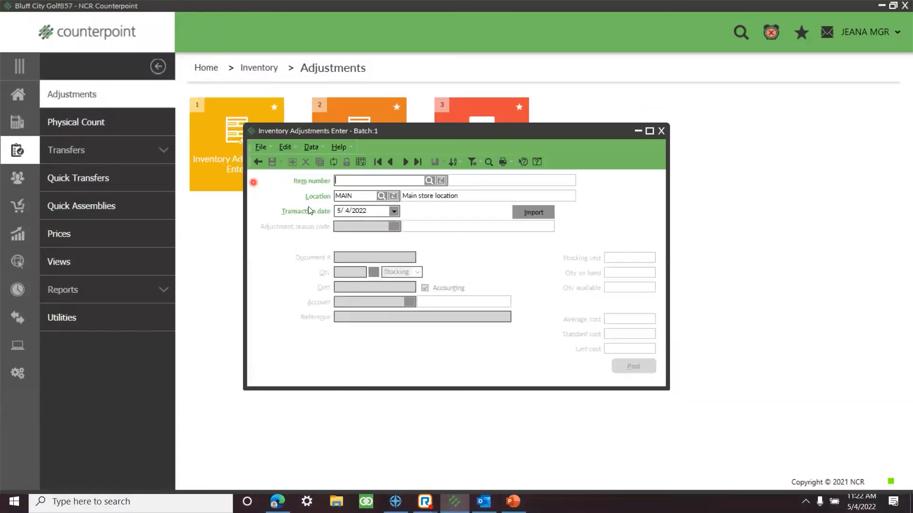
{"action": "left_click", "coordinate": [405, 162]}
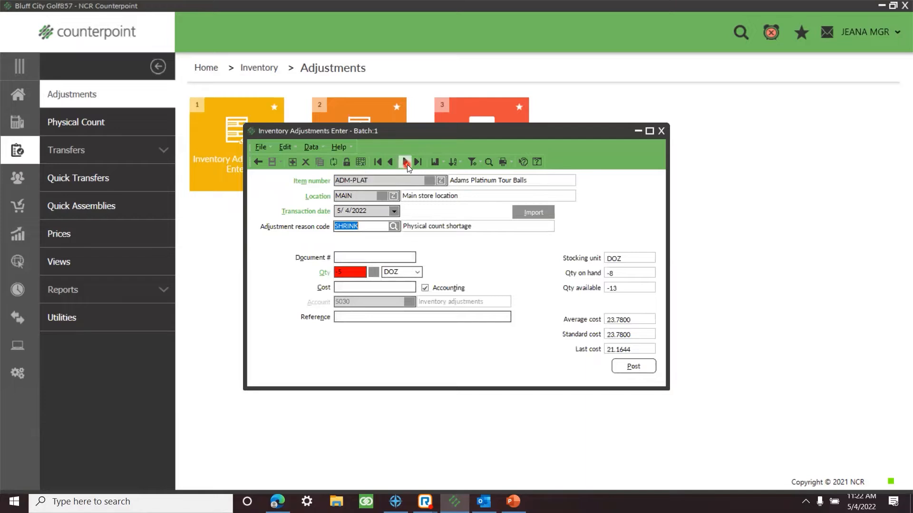
{"action": "left_click", "coordinate": [356, 274]}
{"action": "type", "text": "5"}
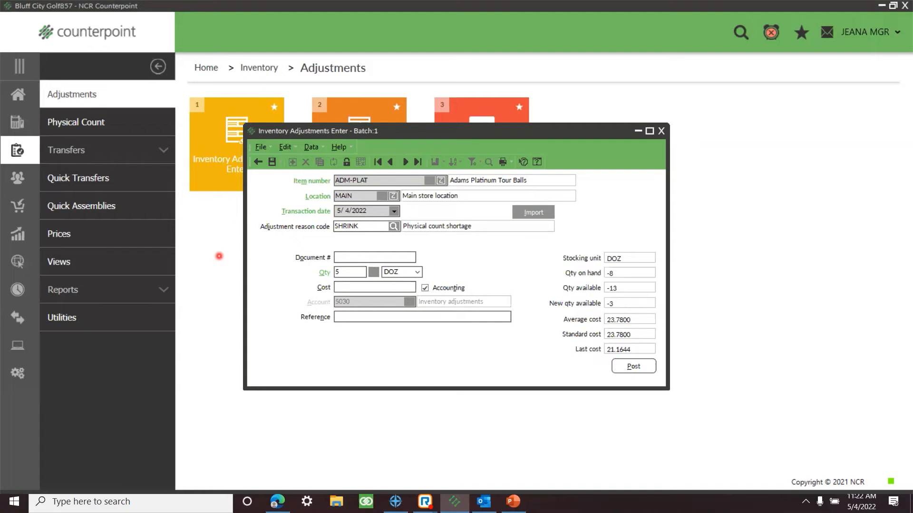
{"action": "left_click", "coordinate": [274, 162]}
{"action": "mouse_move", "coordinate": [277, 502]}
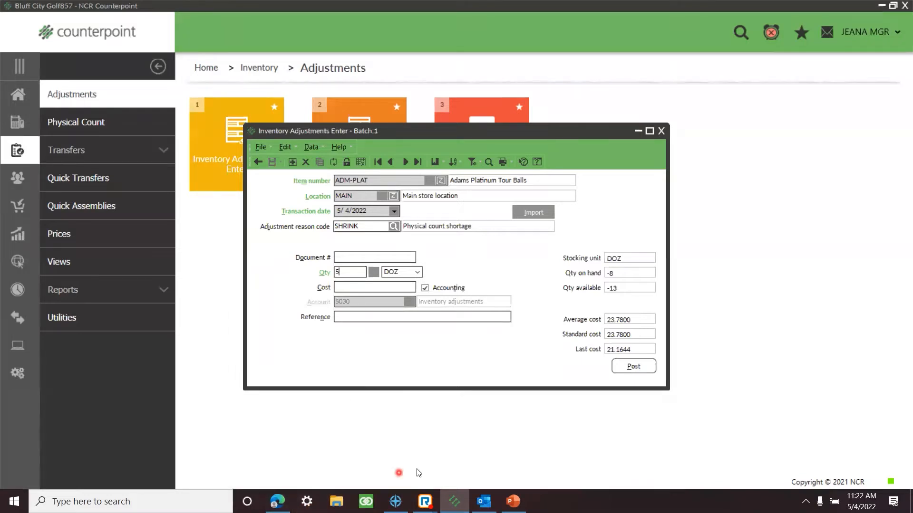
{"action": "left_click", "coordinate": [641, 366]}
{"action": "left_click", "coordinate": [662, 131]}
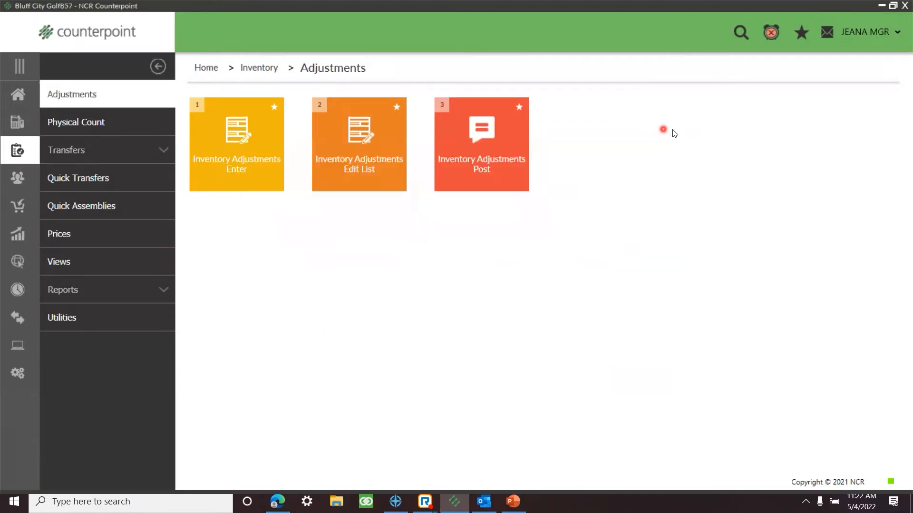
- Start posting all inventory adjustments for batch 1 and cancel at the confirmation
{"action": "left_click", "coordinate": [493, 173]}
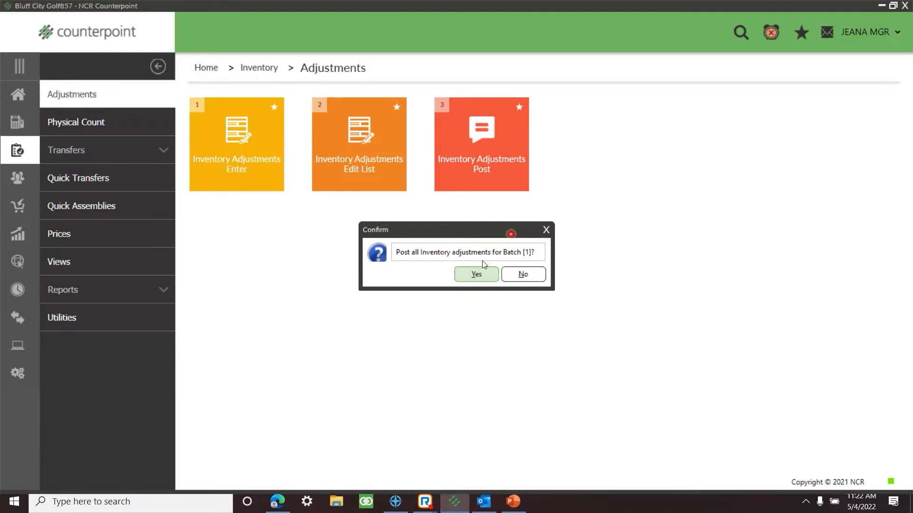
{"action": "left_click", "coordinate": [545, 230]}
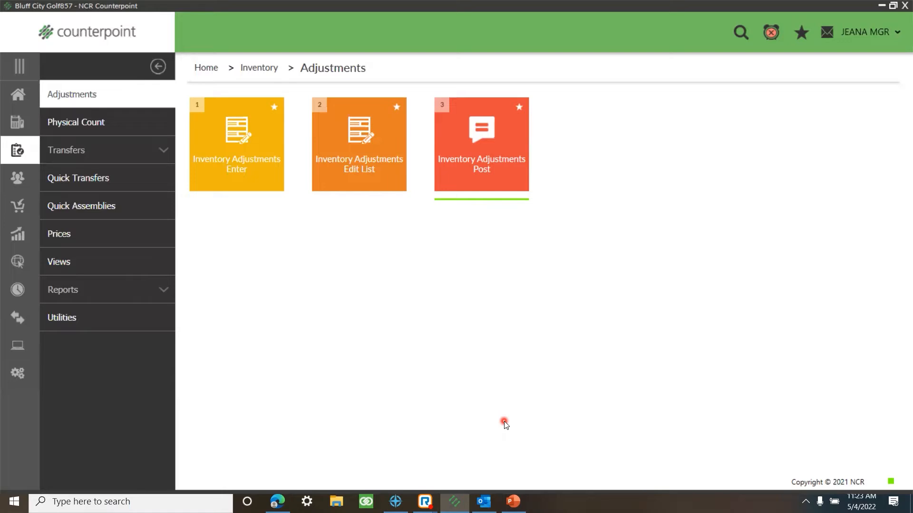
- Select every adjustment from ADM-PLAT to DOLLAR in table view, start deleting them together, decline the deletion, and clear the selection
{"action": "left_click", "coordinate": [268, 185]}
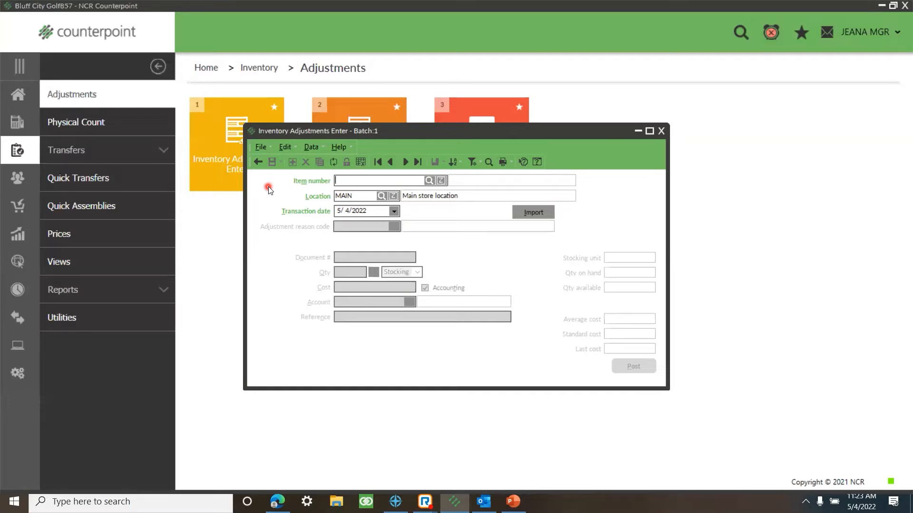
{"action": "left_click", "coordinate": [360, 162]}
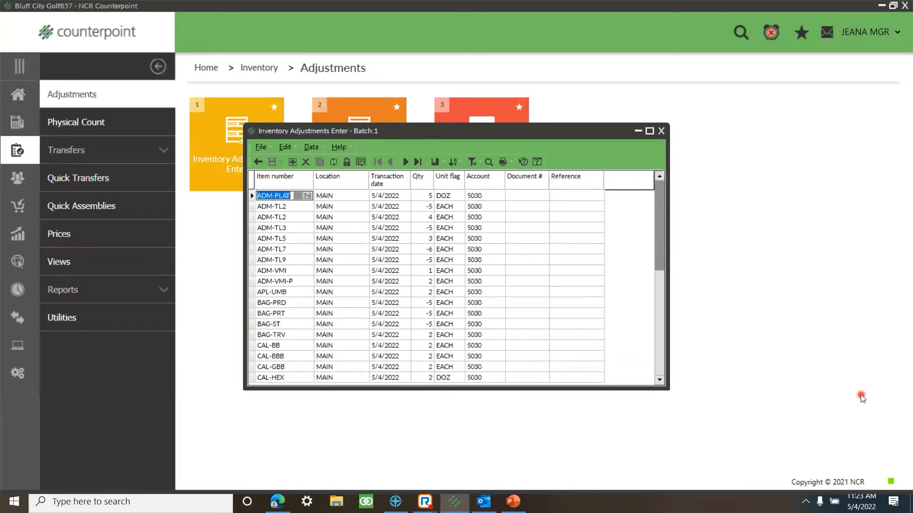
{"action": "key", "text": "shift+Down"}
{"action": "key", "text": "shift+Down"}
{"action": "key", "text": "shift+Down"}
{"action": "key", "text": "shift+Down"}
{"action": "key", "text": "shift+Down"}
{"action": "key", "text": "shift+Down"}
{"action": "key", "text": "shift+Down"}
{"action": "key", "text": "shift+Down"}
{"action": "key", "text": "shift+Down"}
{"action": "key", "text": "shift+Down"}
{"action": "key", "text": "shift+Down"}
{"action": "key", "text": "shift+Down"}
{"action": "key", "text": "shift+Down"}
{"action": "key", "text": "shift+Down"}
{"action": "key", "text": "shift+Down"}
{"action": "key", "text": "shift+Down"}
{"action": "key", "text": "shift+Down"}
{"action": "key", "text": "shift+Down"}
{"action": "key", "text": "shift+Down"}
{"action": "key", "text": "shift+Down"}
{"action": "key", "text": "shift+Down"}
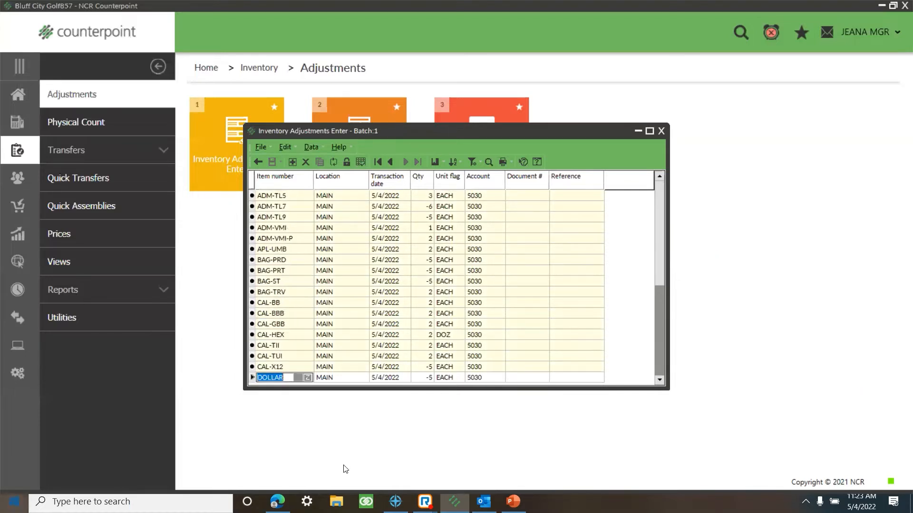
{"action": "left_click", "coordinate": [306, 164]}
{"action": "left_click", "coordinate": [507, 274]}
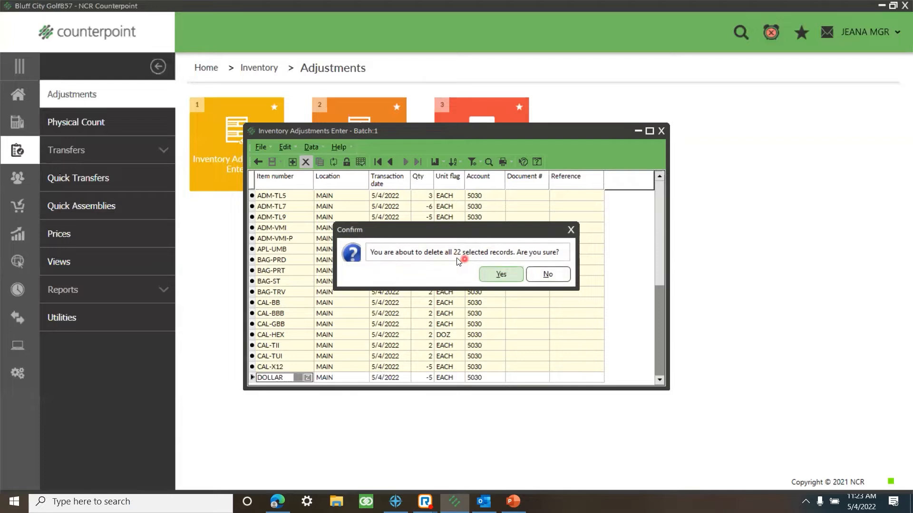
{"action": "left_click", "coordinate": [543, 275]}
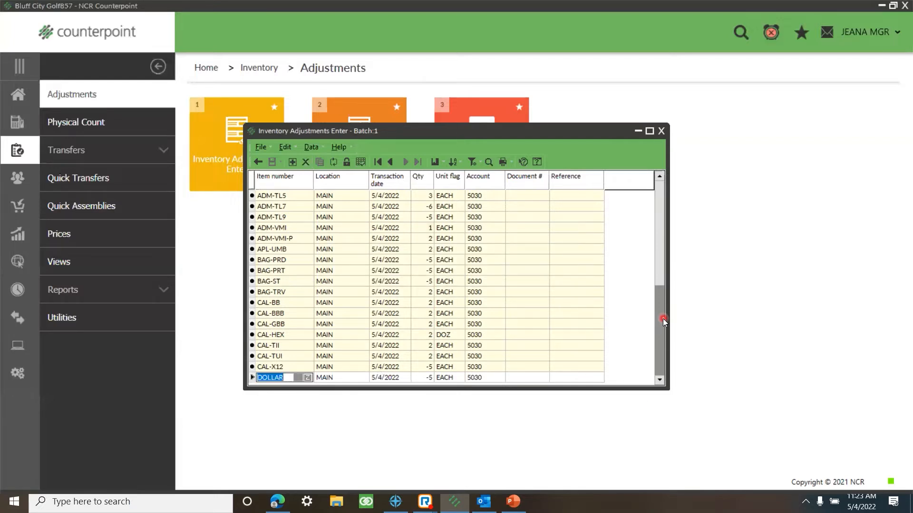
{"action": "left_click", "coordinate": [609, 294]}
{"action": "left_click", "coordinate": [486, 379]}
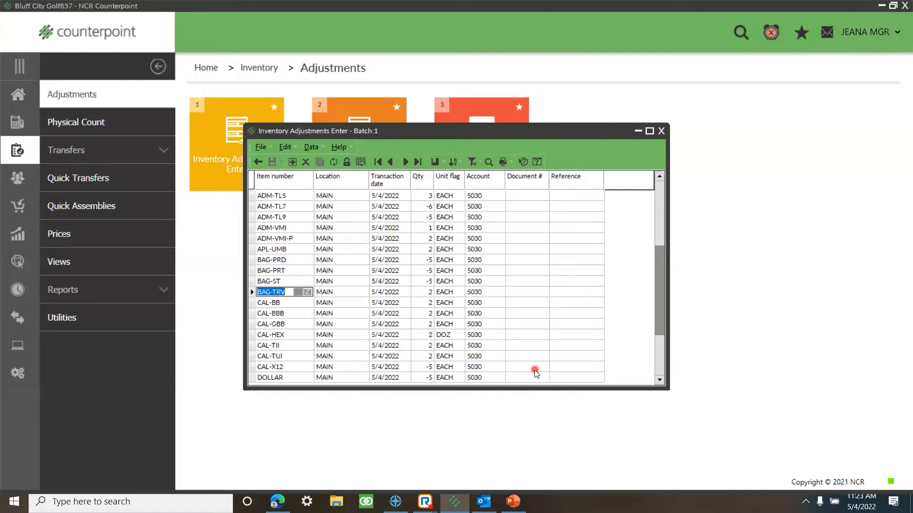
- Examine the record counts in the adjustments batch's table information, and close the entry window
{"action": "left_click", "coordinate": [290, 199]}
{"action": "key", "text": "Down"}
{"action": "key", "text": "Down"}
{"action": "key", "text": "Down"}
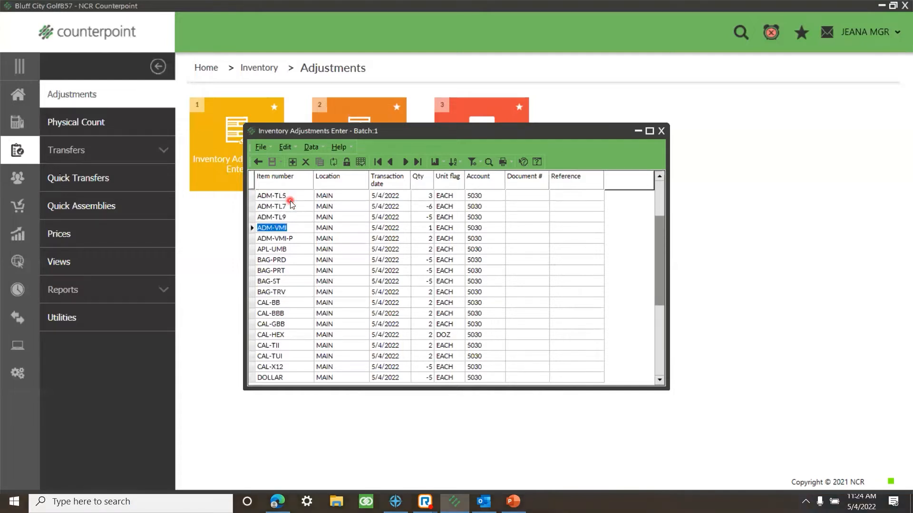
{"action": "right_click", "coordinate": [471, 130]}
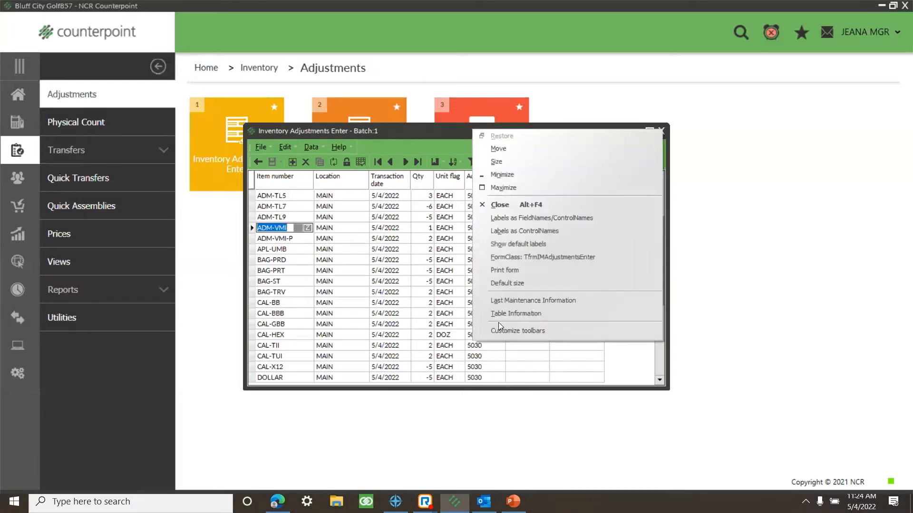
{"action": "left_click", "coordinate": [499, 314]}
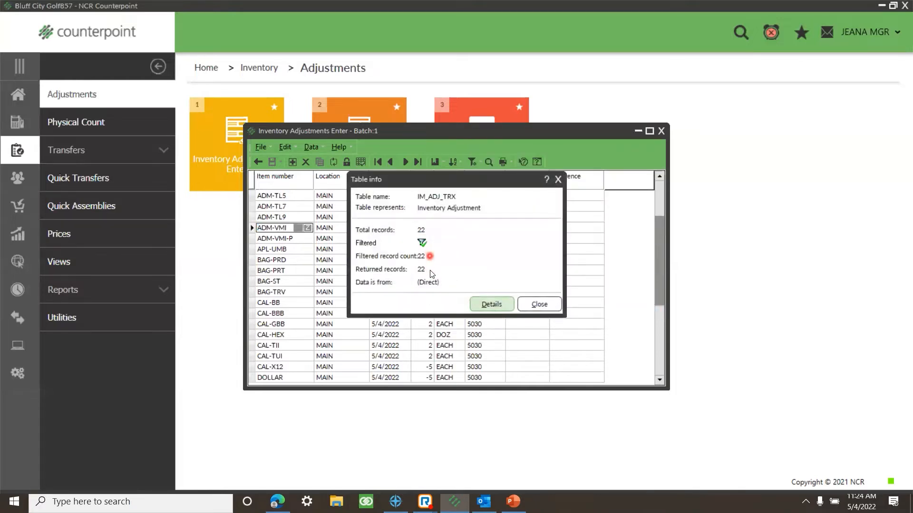
{"action": "left_click", "coordinate": [534, 308]}
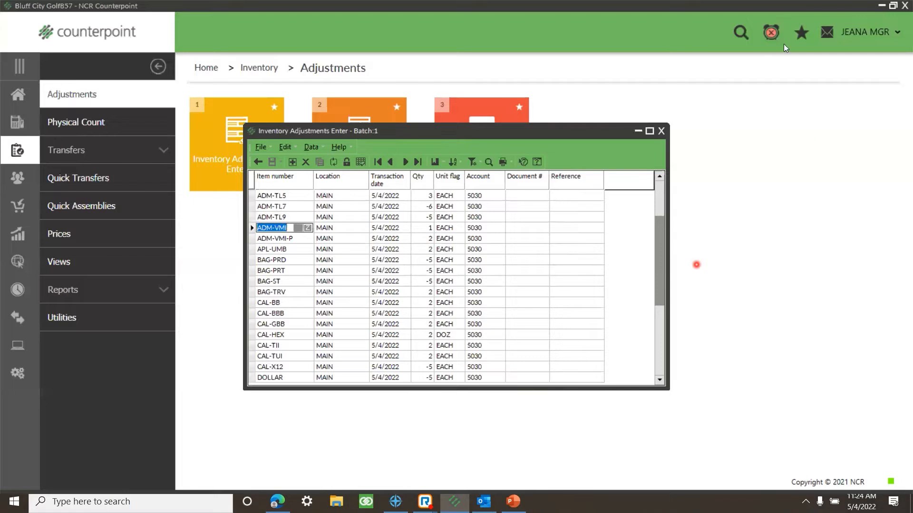
{"action": "left_click", "coordinate": [659, 131]}
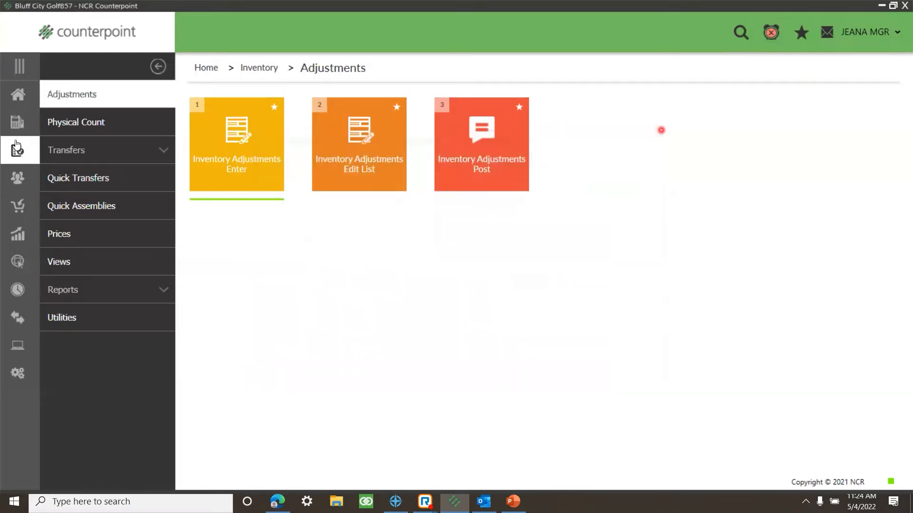
- Open the Receivings Enter form from the Receivings section of Purchasing
{"action": "left_click", "coordinate": [18, 95]}
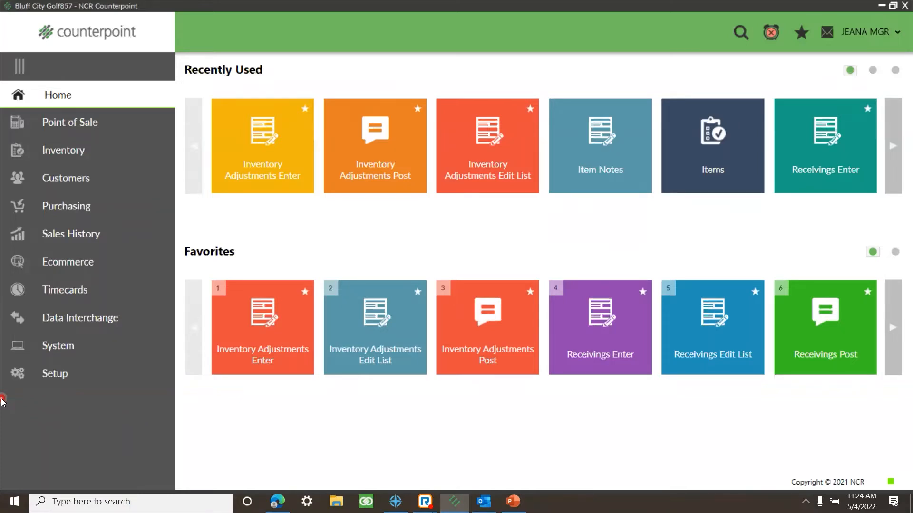
{"action": "left_click", "coordinate": [73, 215]}
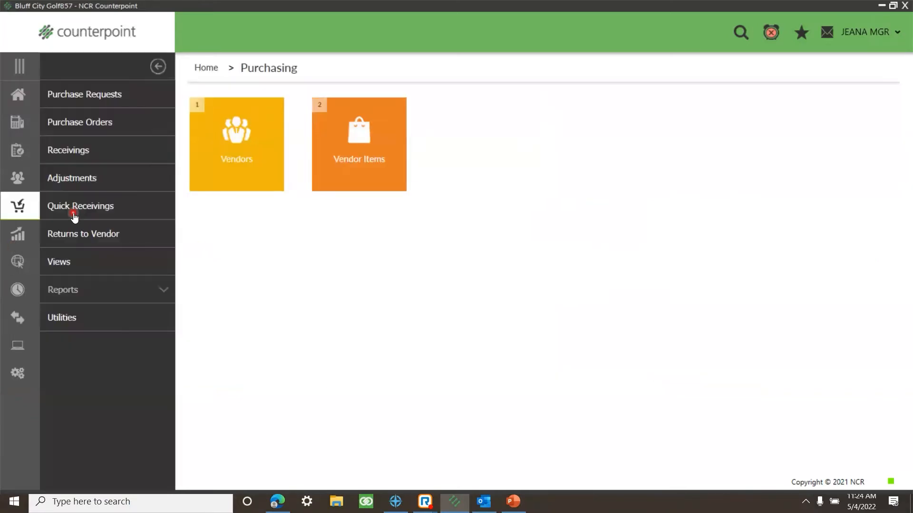
{"action": "left_click", "coordinate": [137, 155]}
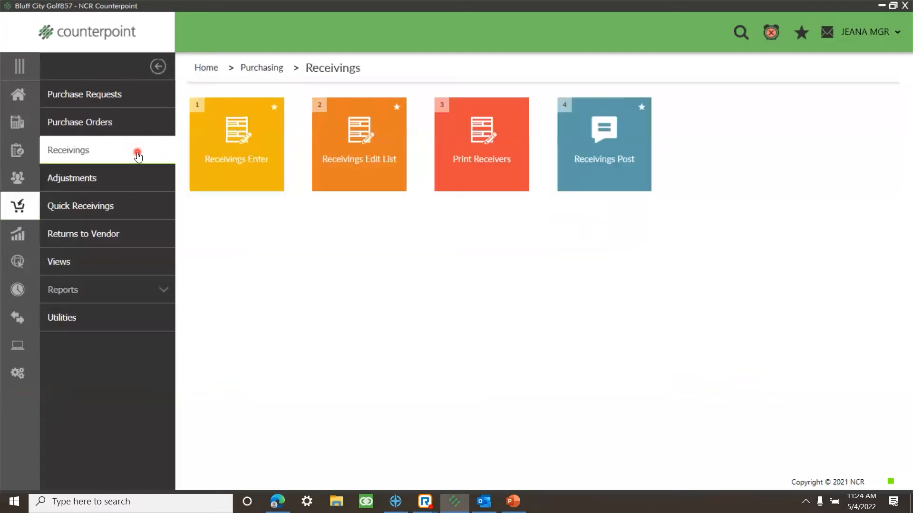
{"action": "left_click", "coordinate": [232, 180]}
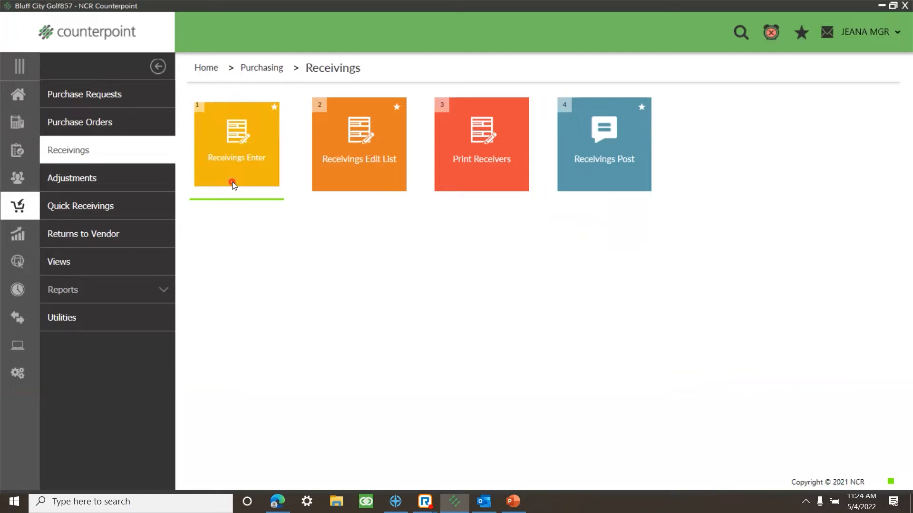
{"action": "left_click", "coordinate": [232, 181]}
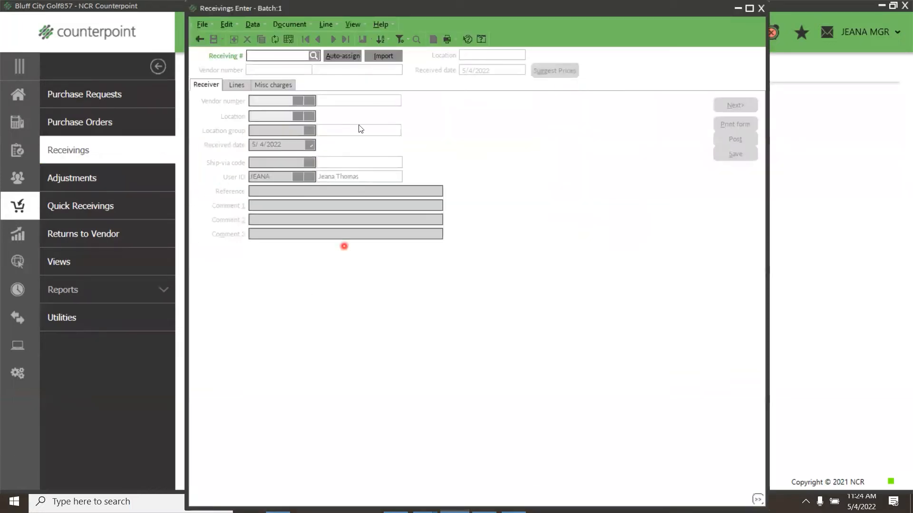
- Start a receivings import set to receive without a PO from vendor ADAMS
{"action": "left_click", "coordinate": [376, 58]}
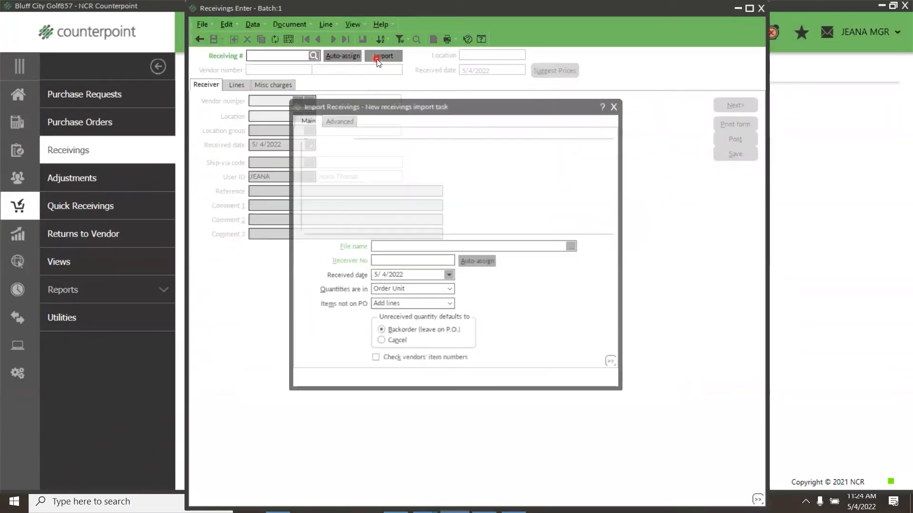
{"action": "left_click", "coordinate": [324, 210]}
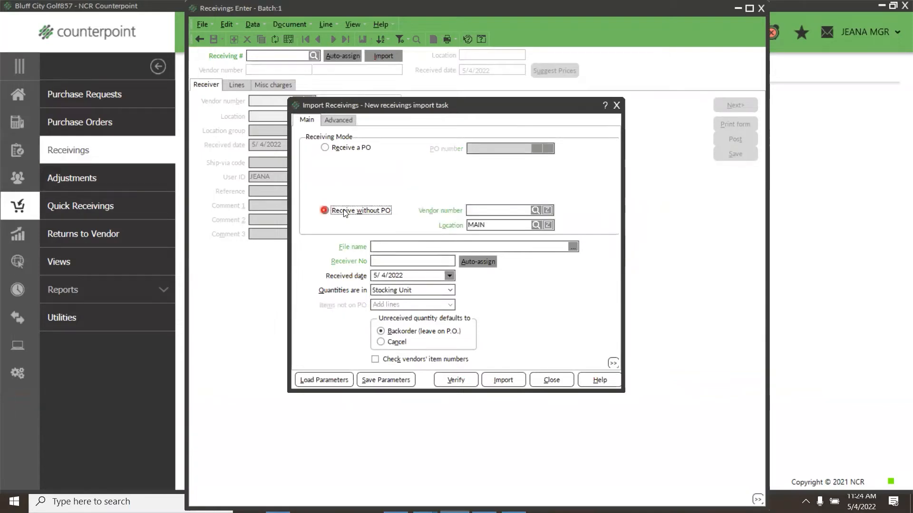
{"action": "left_click", "coordinate": [534, 210]}
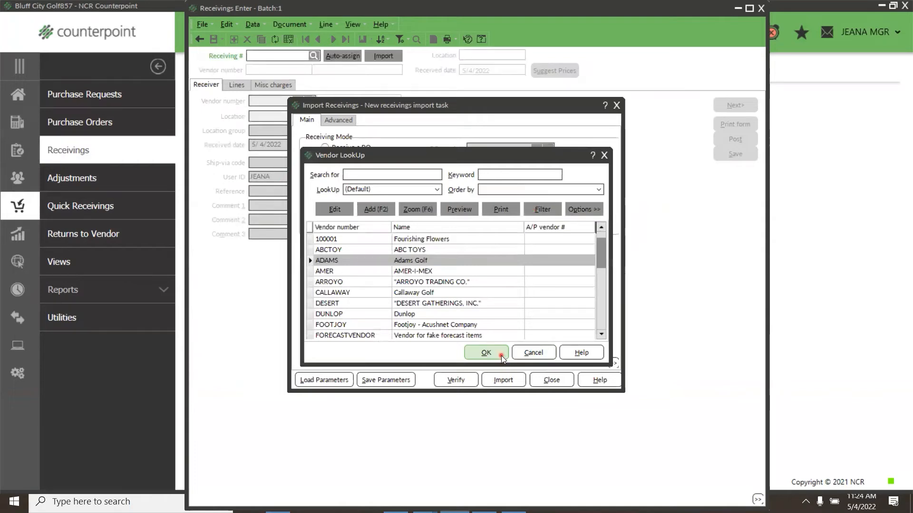
{"action": "left_click", "coordinate": [501, 356]}
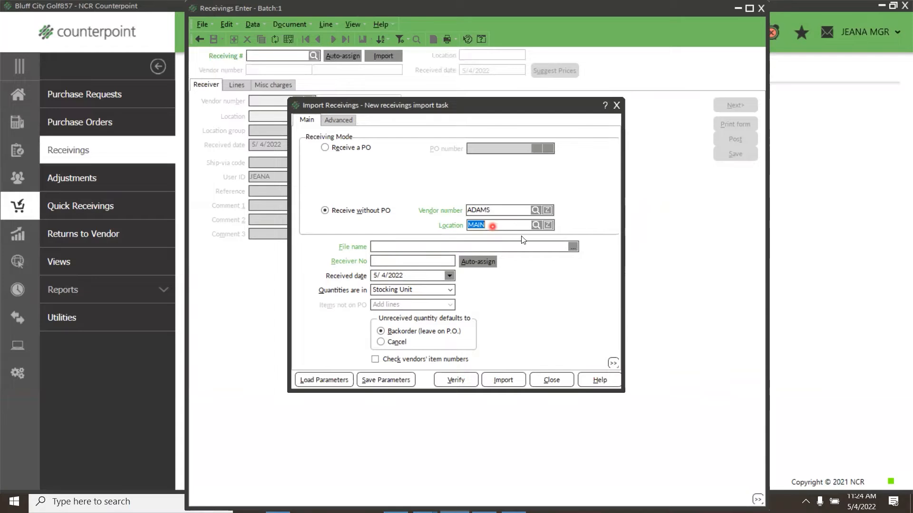
- Choose Receiving Import.csv in the desktop's Import Sheets folder as the file to import
{"action": "left_click", "coordinate": [573, 248]}
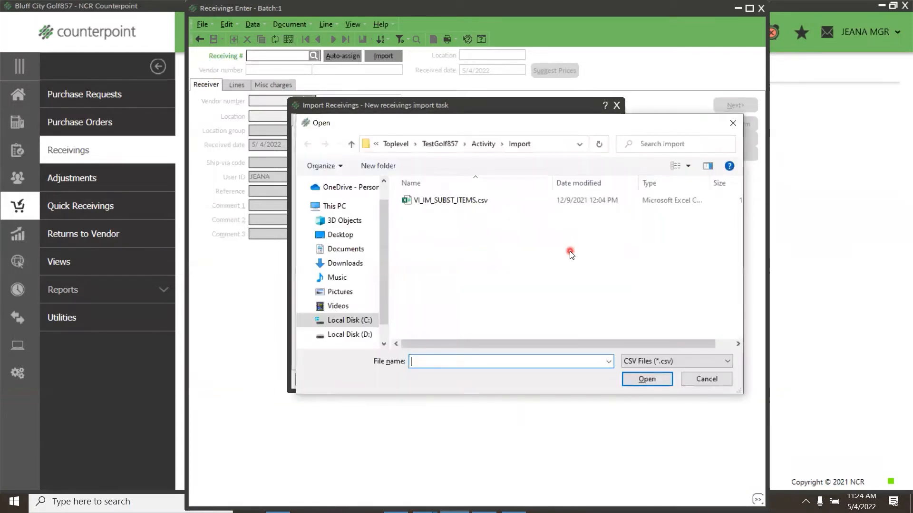
{"action": "left_click", "coordinate": [359, 236]}
{"action": "double_click", "coordinate": [435, 213]}
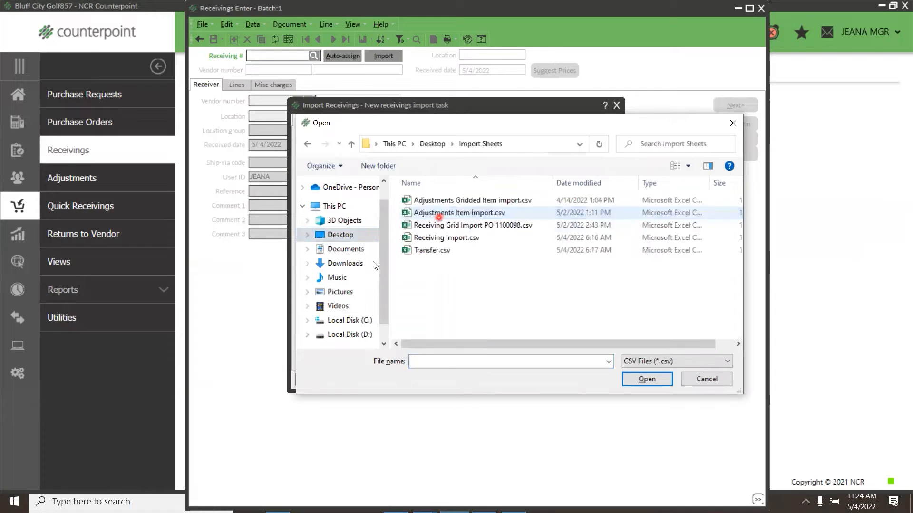
{"action": "left_click", "coordinate": [442, 237]}
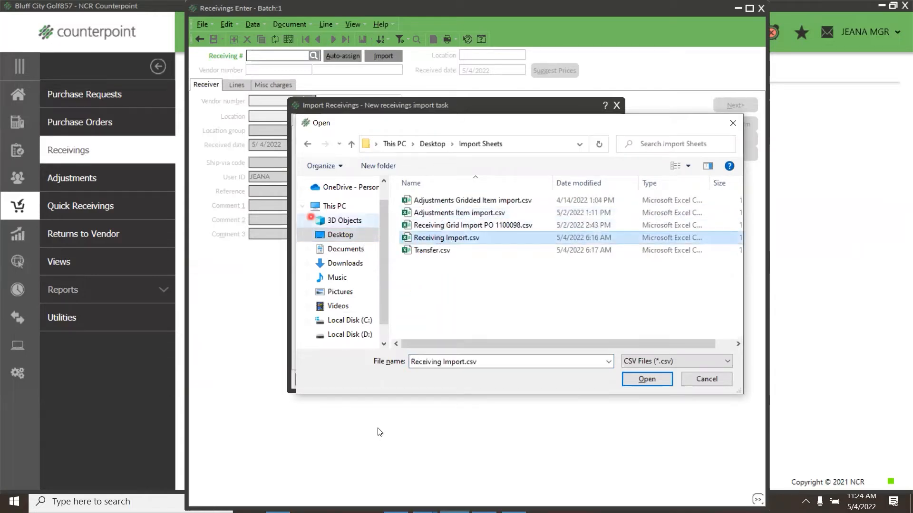
{"action": "left_click", "coordinate": [632, 378]}
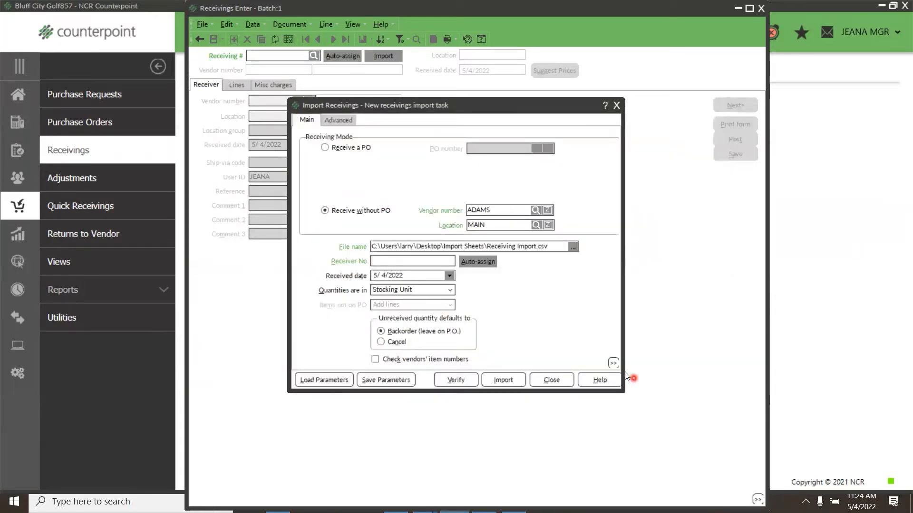
- Auto-assign the receiver number and bring up the import's advanced field number settings
{"action": "left_click", "coordinate": [480, 264]}
{"action": "left_click", "coordinate": [449, 276]}
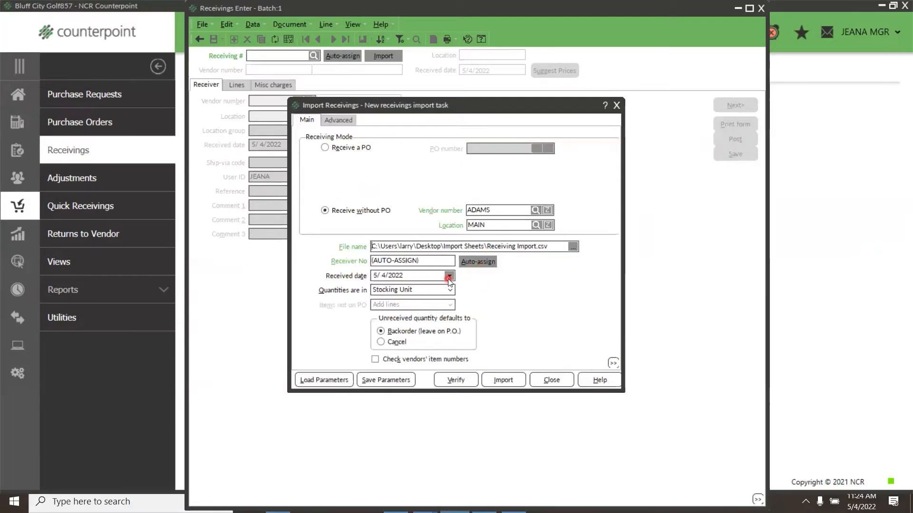
{"action": "left_click", "coordinate": [406, 331]}
{"action": "left_click", "coordinate": [456, 347]}
{"action": "left_click", "coordinate": [348, 120]}
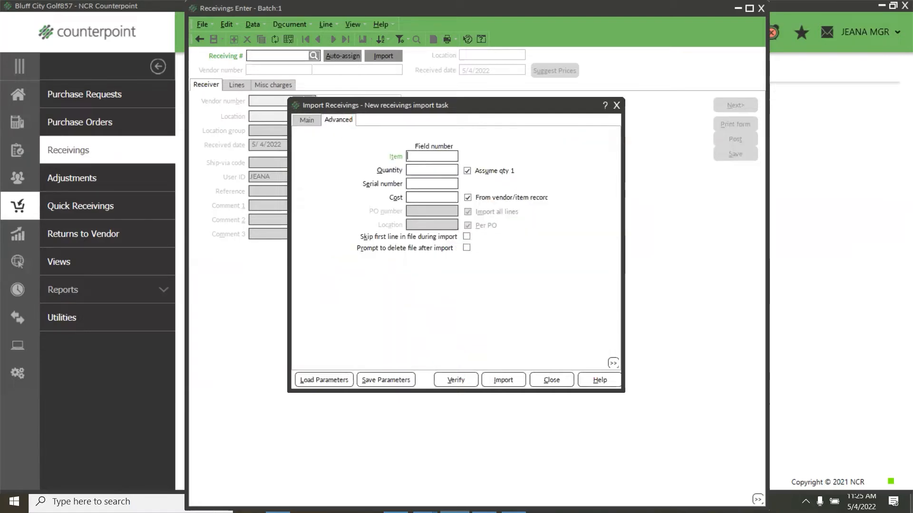
- Map Item to field 1 and Quantity to field 2, run the receivings import without a PO, and dismiss its log
{"action": "type", "text": "1"}
{"action": "type", "text": "2"}
{"action": "key", "text": "Tab"}
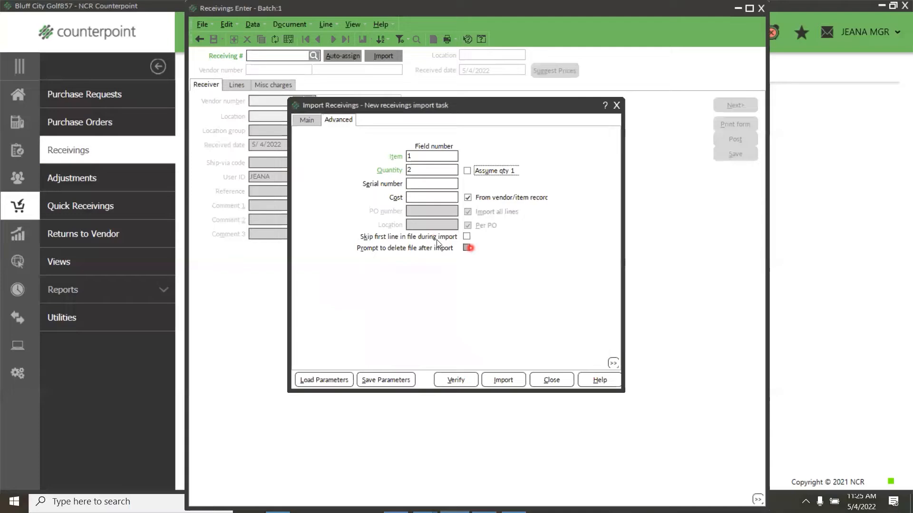
{"action": "left_click", "coordinate": [467, 249]}
{"action": "left_click", "coordinate": [513, 384]}
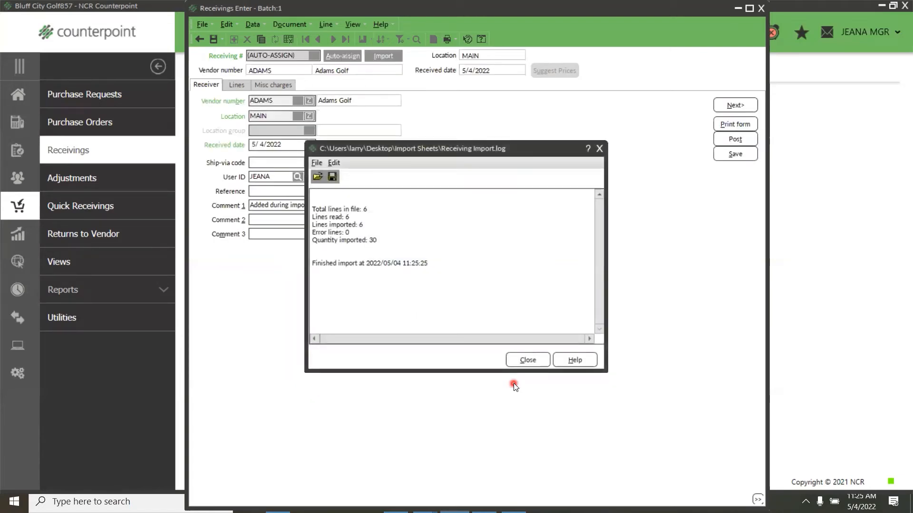
{"action": "left_click", "coordinate": [537, 359]}
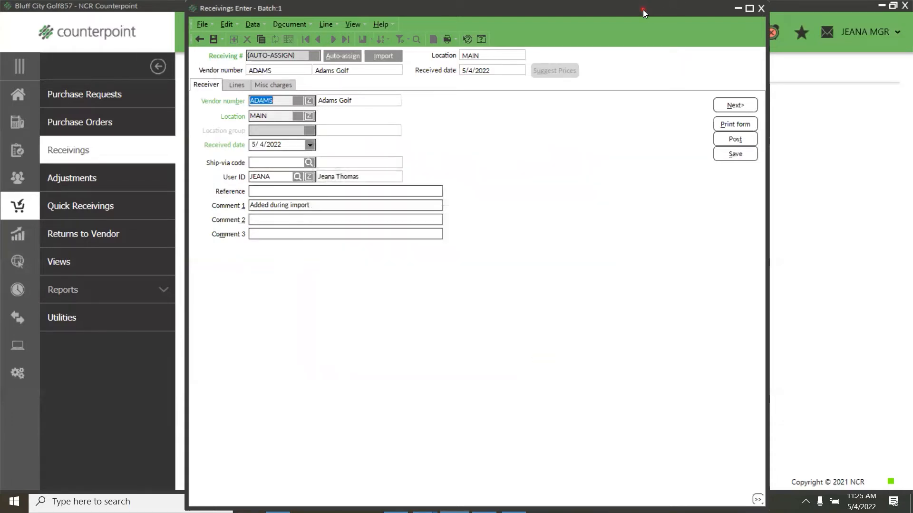
- Save the imported receiver and review its received lines before closing the receivings form
{"action": "left_click_drag", "start_coordinate": [643, 9], "coordinate": [672, 48]}
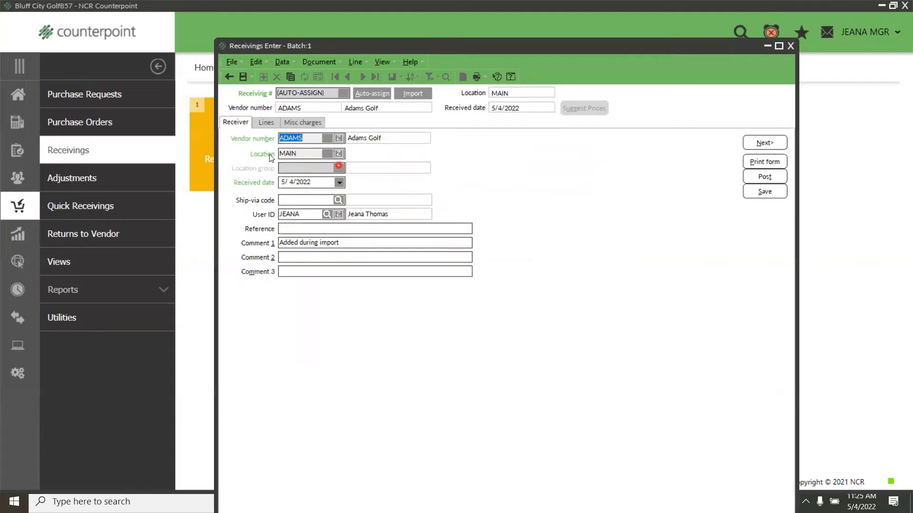
{"action": "left_click", "coordinate": [243, 77]}
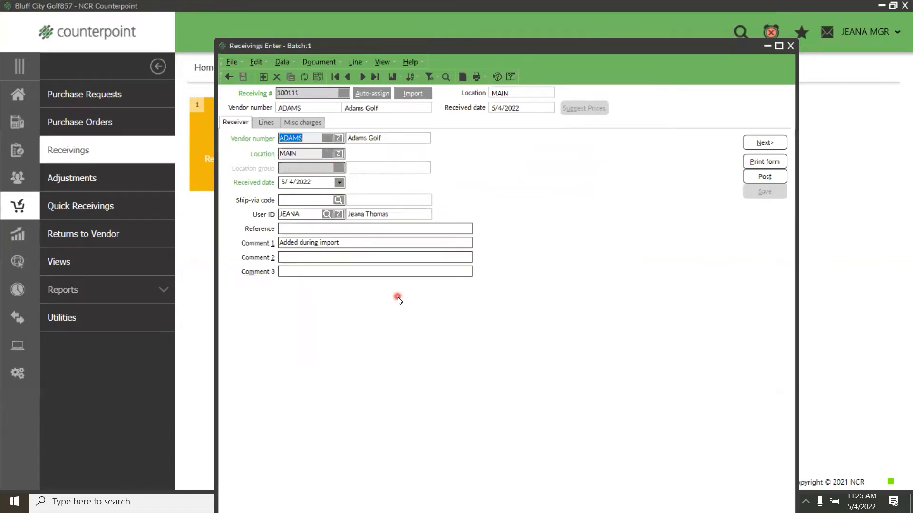
{"action": "left_click", "coordinate": [262, 77]}
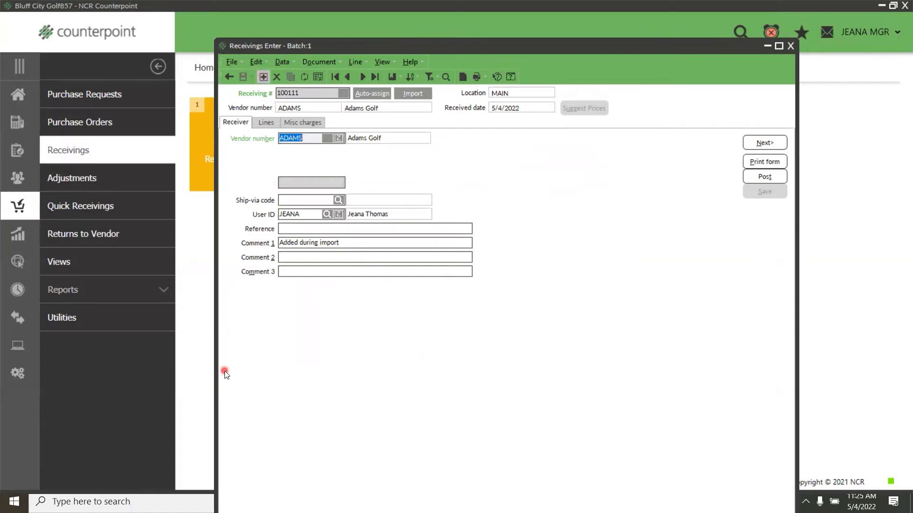
{"action": "left_click", "coordinate": [362, 77]}
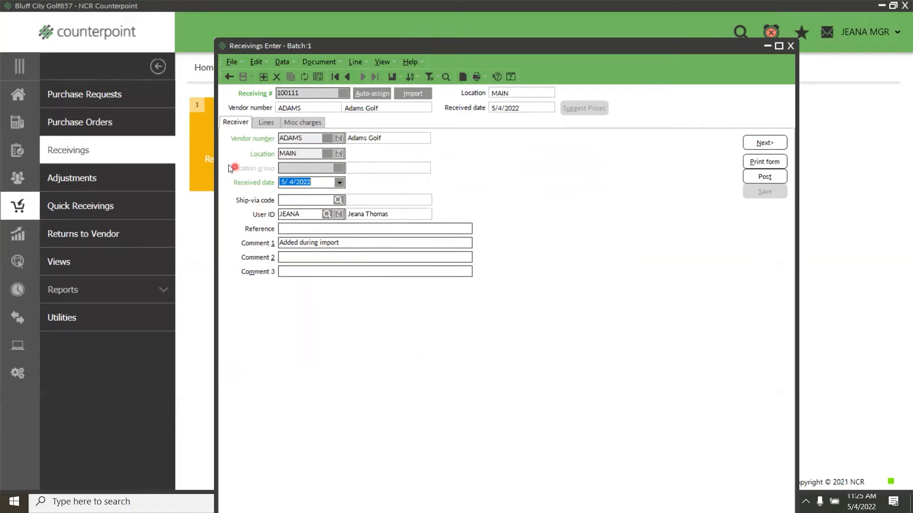
{"action": "left_click", "coordinate": [267, 122]}
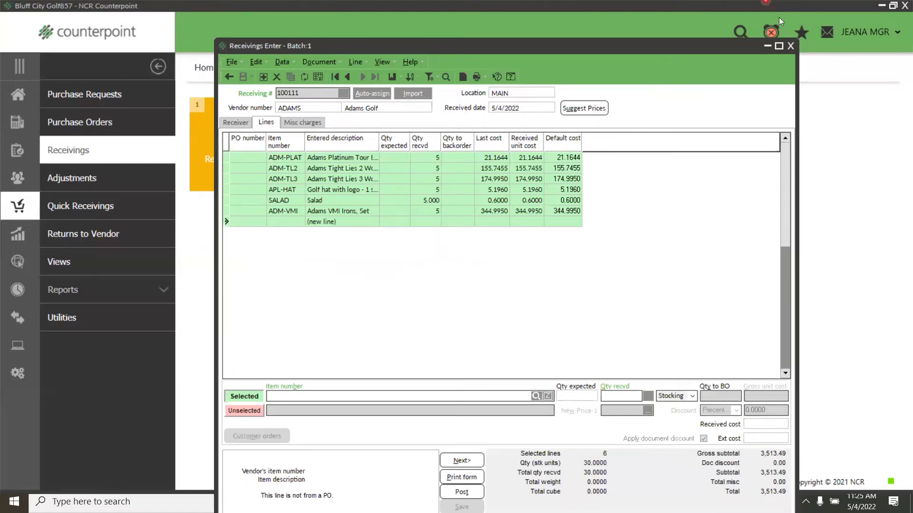
{"action": "left_click", "coordinate": [788, 45]}
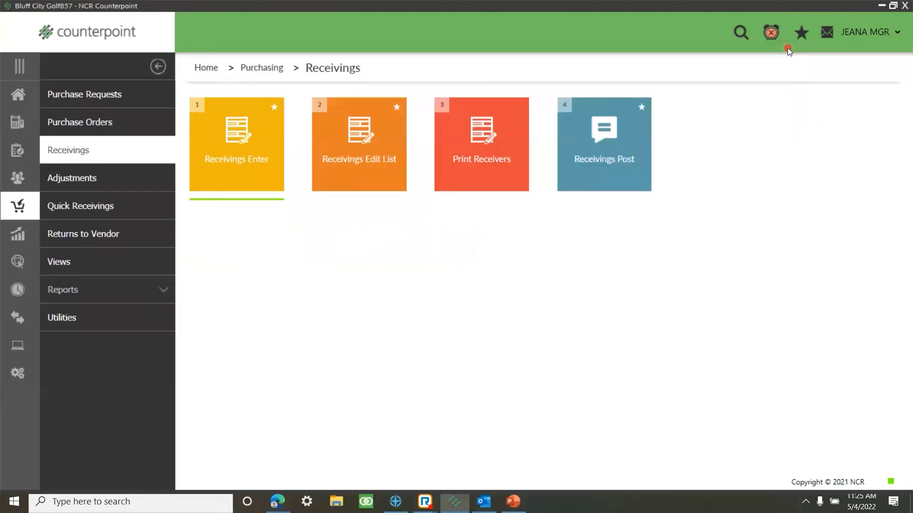
- Preview the Receivings Edit List with line items and check the imported items, quantities and costs
{"action": "left_click", "coordinate": [382, 183]}
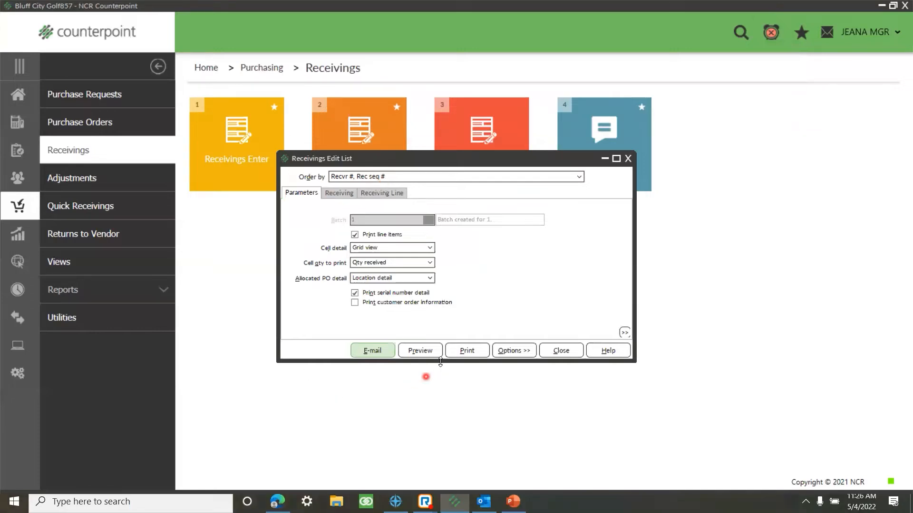
{"action": "left_click", "coordinate": [438, 351]}
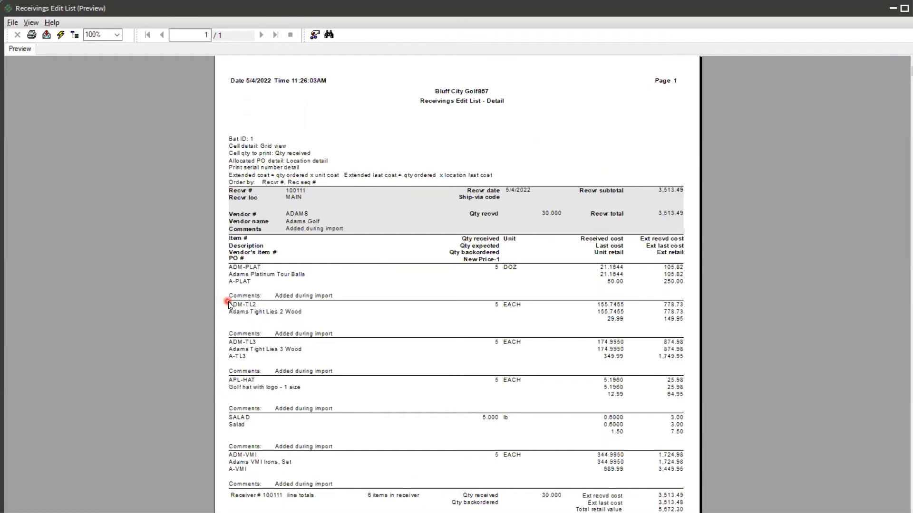
{"action": "left_click", "coordinate": [494, 304]}
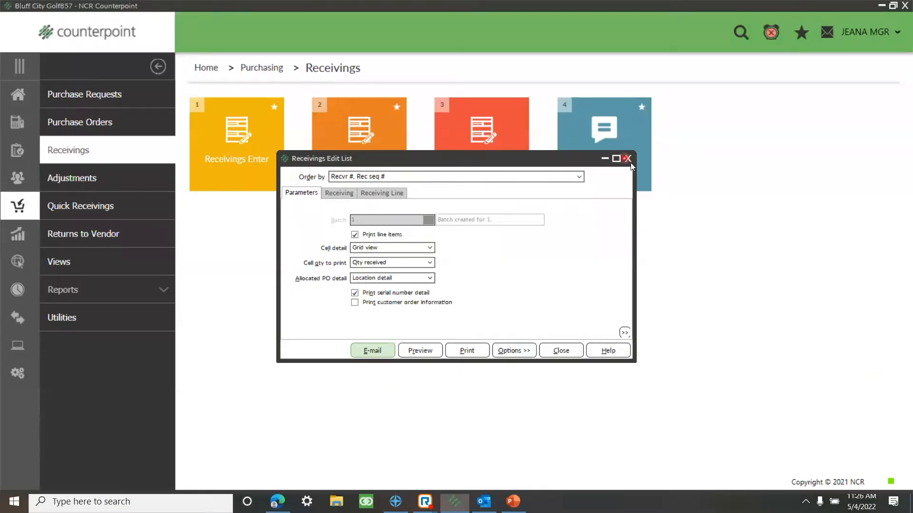
{"action": "left_click", "coordinate": [561, 351]}
- Reopen the saved ADAMS receiver in Receivings Enter and show its lines
{"action": "left_click", "coordinate": [243, 178]}
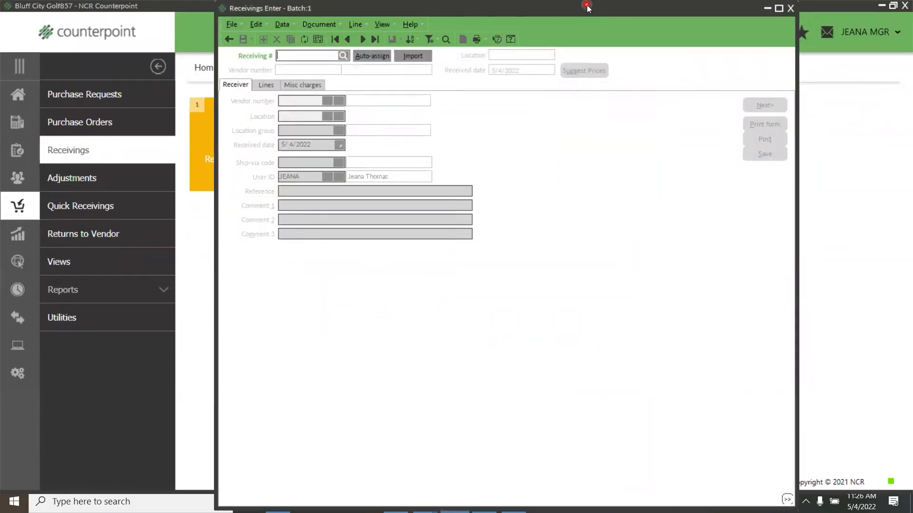
{"action": "left_click_drag", "start_coordinate": [587, 8], "coordinate": [589, 56]}
{"action": "left_click", "coordinate": [372, 114]}
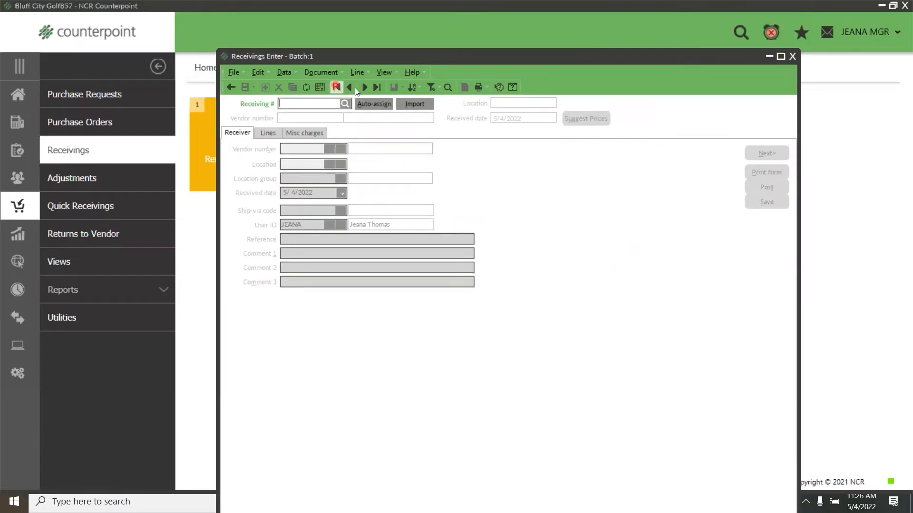
{"action": "left_click", "coordinate": [365, 88]}
{"action": "left_click", "coordinate": [265, 135]}
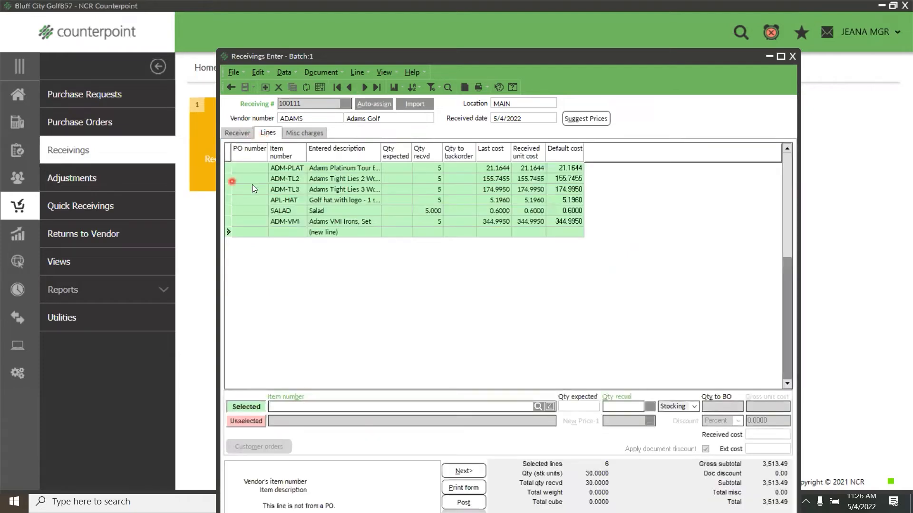
- Set the received quantity of item ADM-TL2 to 50, save the receiver and close the form
{"action": "left_click", "coordinate": [253, 178]}
{"action": "left_click", "coordinate": [243, 178]}
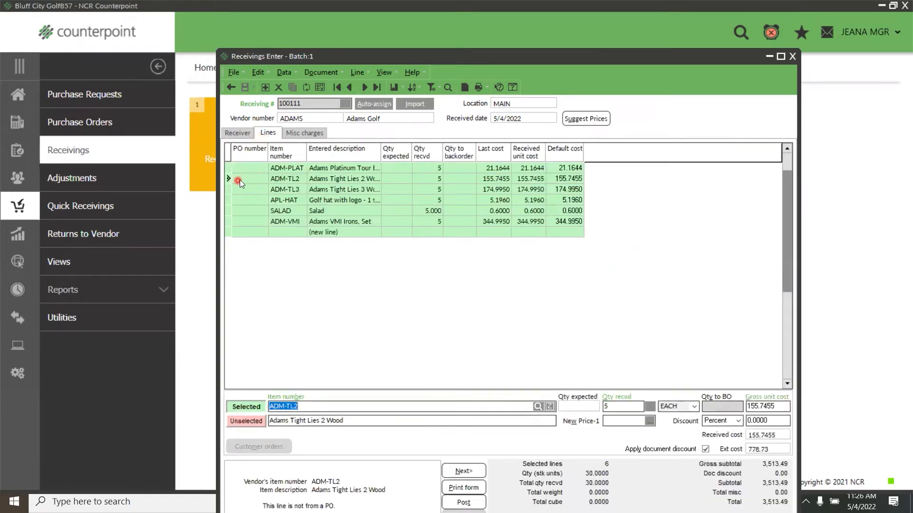
{"action": "left_click", "coordinate": [615, 407]}
{"action": "type", "text": "0"}
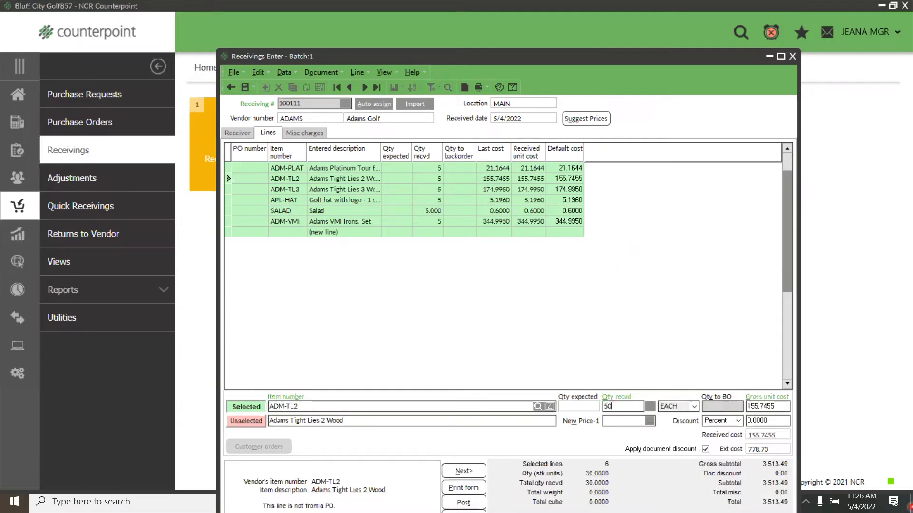
{"action": "key", "text": "Tab"}
{"action": "key", "text": "Tab"}
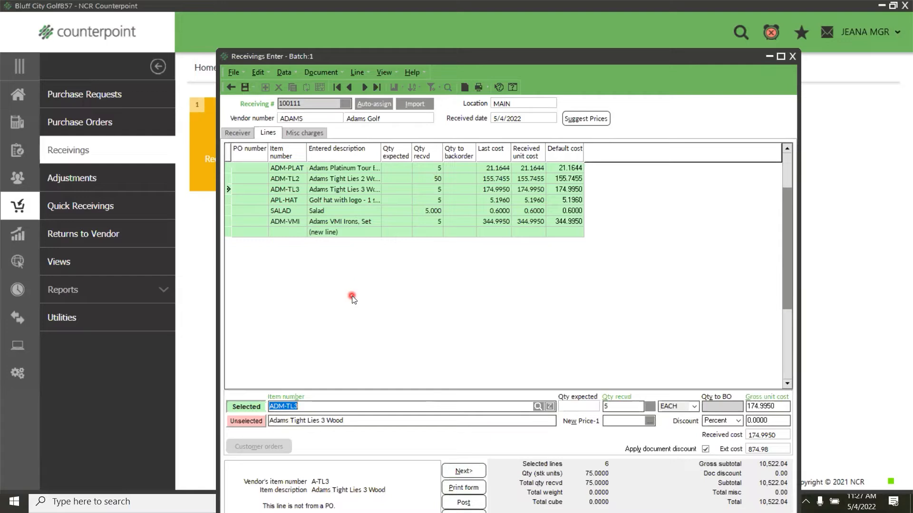
{"action": "left_click", "coordinate": [243, 87]}
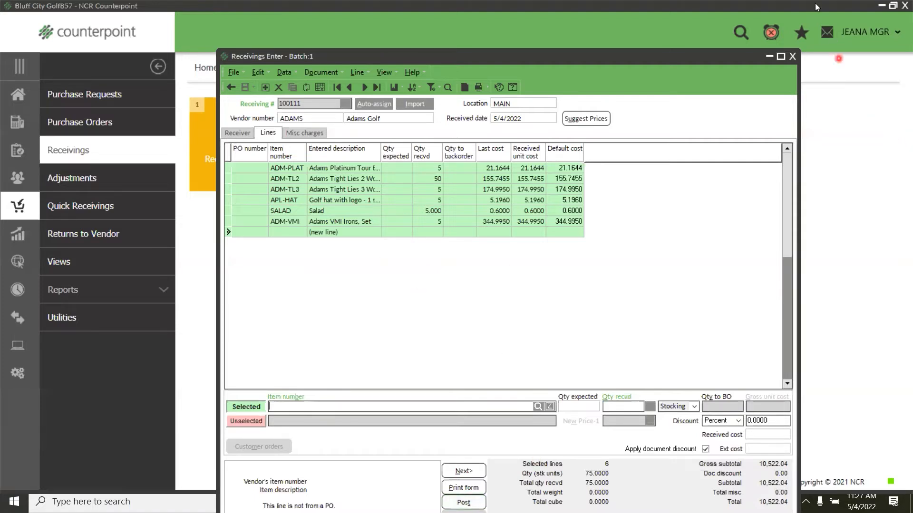
{"action": "left_click", "coordinate": [794, 57]}
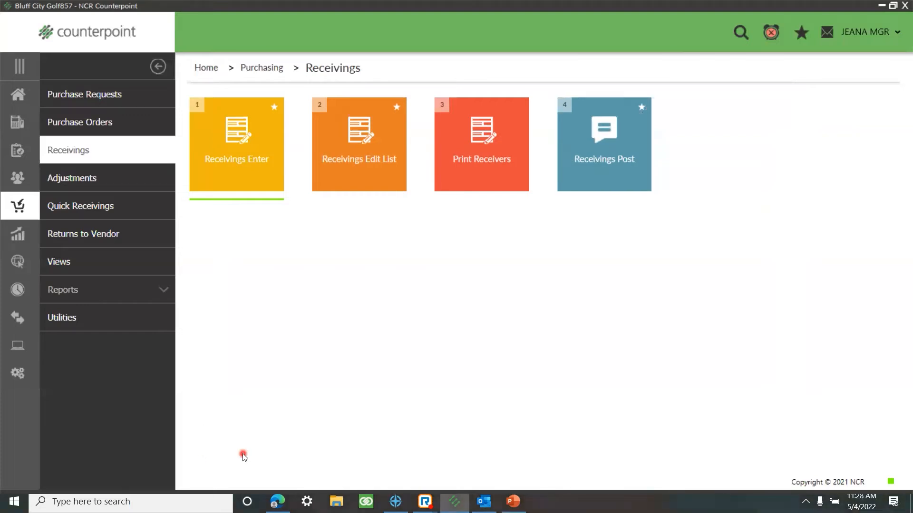
- Start a new receivings import against a PO, choosing the Adams Golf purchase order dated 5/4/2022 for location MAIN
{"action": "left_click", "coordinate": [251, 176]}
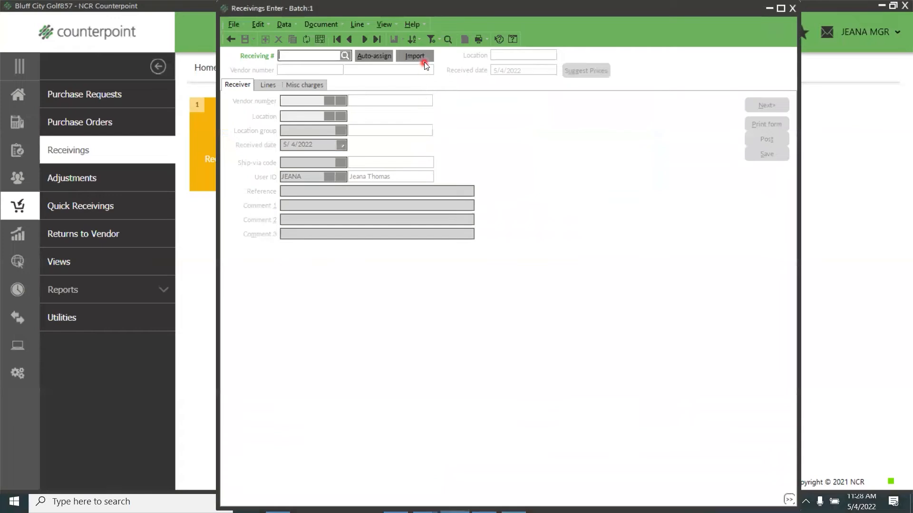
{"action": "left_click", "coordinate": [415, 56]}
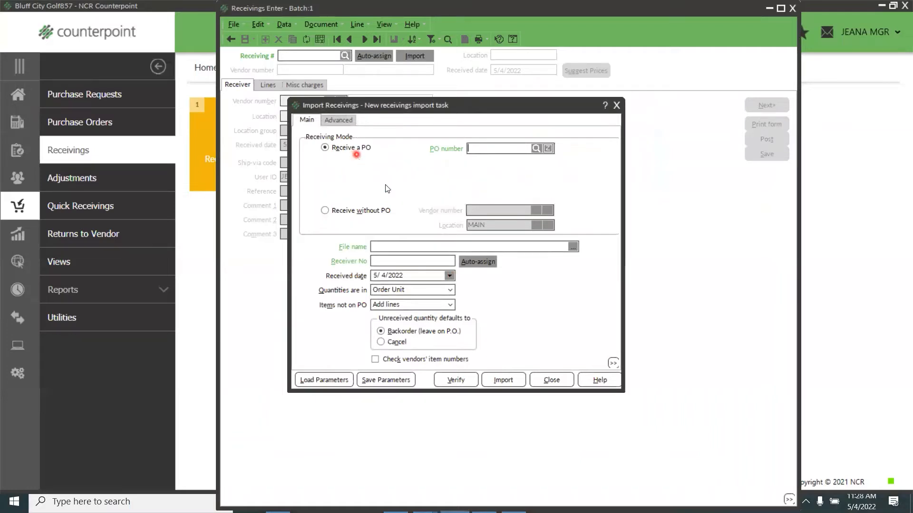
{"action": "left_click", "coordinate": [536, 148]}
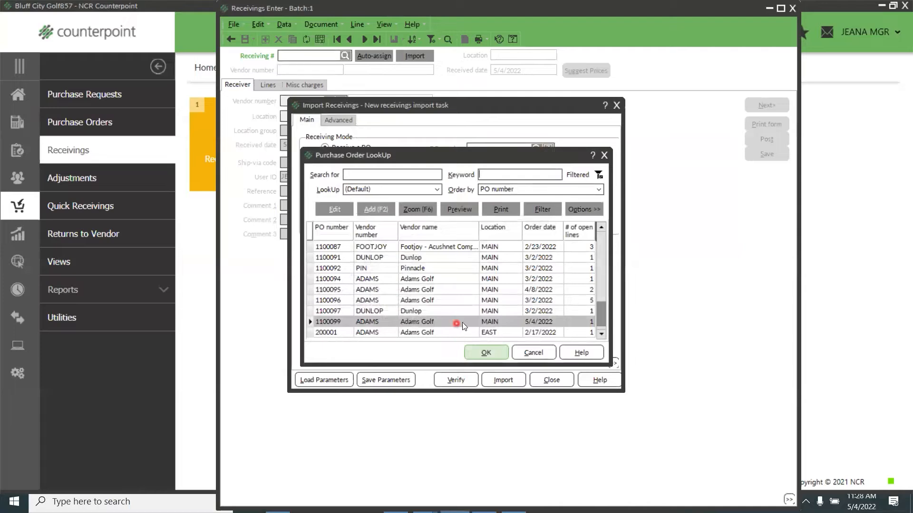
{"action": "left_click", "coordinate": [491, 357]}
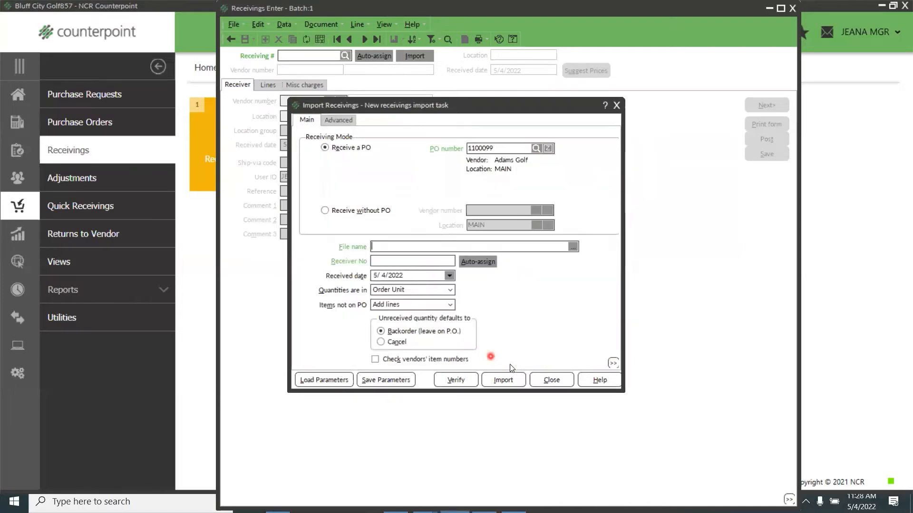
- Choose Receiving Grid Import PO 1100098.csv from the desktop's Import Sheets folder as the import file and auto-assign the receiver number
{"action": "left_click", "coordinate": [572, 246]}
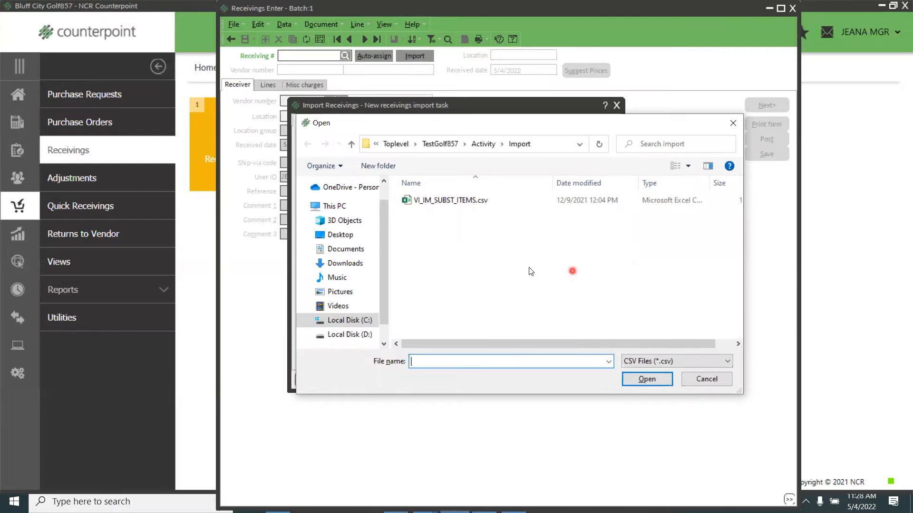
{"action": "left_click", "coordinate": [357, 238]}
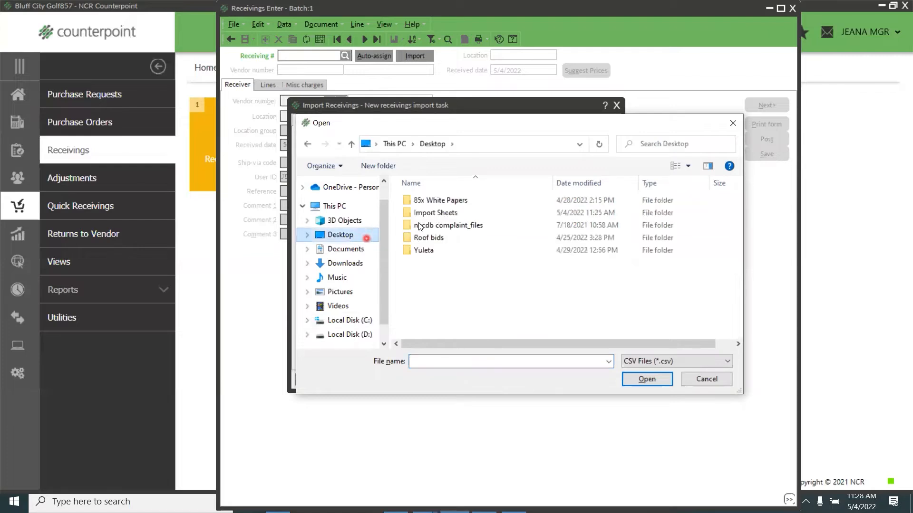
{"action": "left_click", "coordinate": [427, 214]}
{"action": "double_click", "coordinate": [428, 214]}
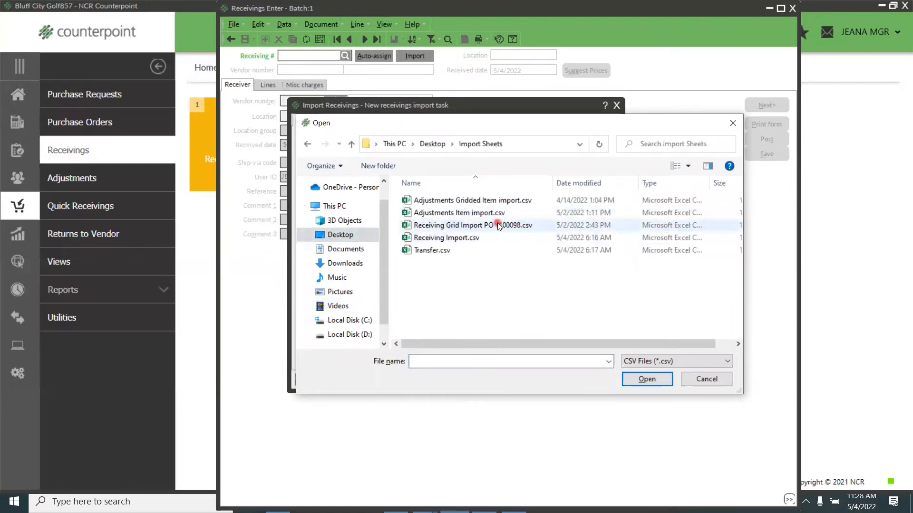
{"action": "left_click", "coordinate": [450, 225]}
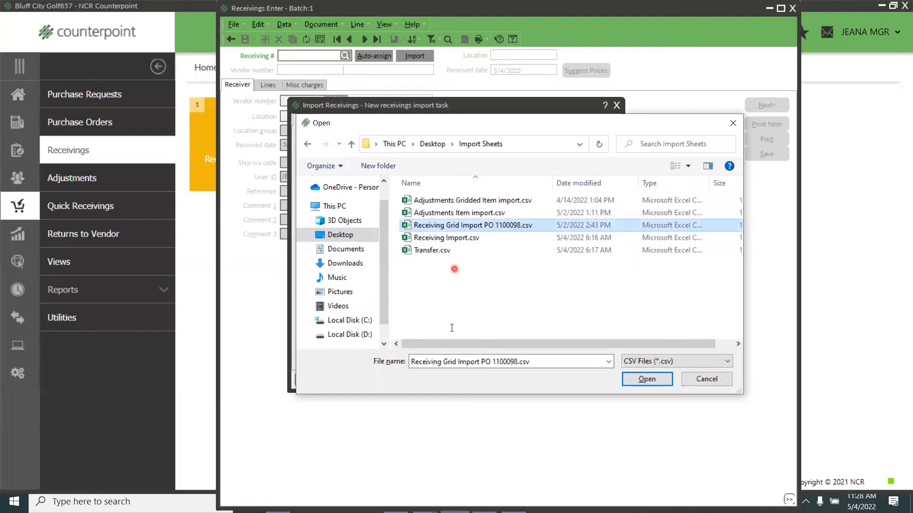
{"action": "left_click", "coordinate": [655, 384]}
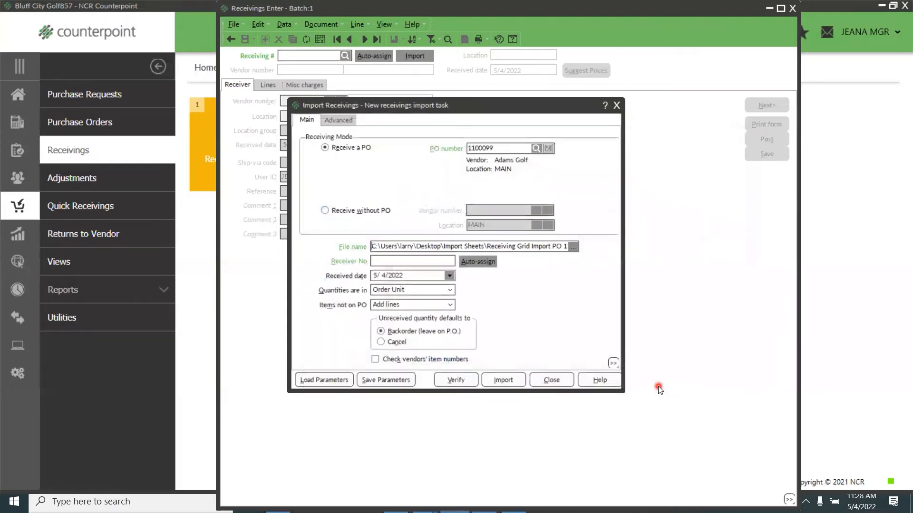
{"action": "left_click", "coordinate": [481, 261]}
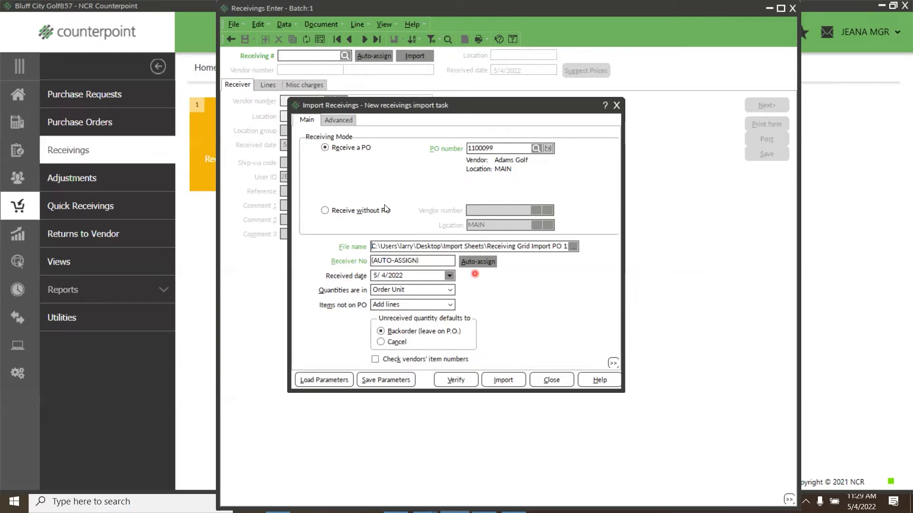
- In the PO import's advanced settings, assign field number 1 to Item and 2 to Quantity
{"action": "left_click", "coordinate": [349, 123]}
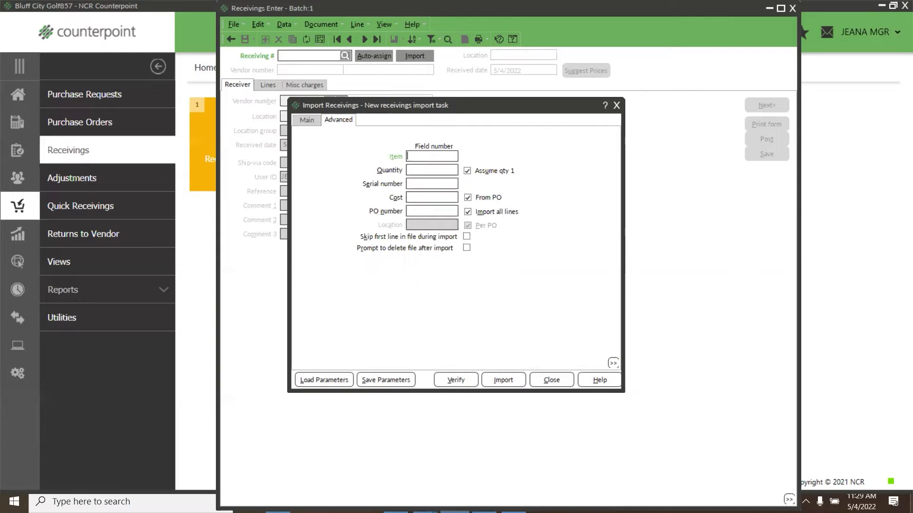
{"action": "type", "text": "1"}
{"action": "key", "text": "Tab"}
{"action": "type", "text": "2"}
{"action": "key", "text": "Tab"}
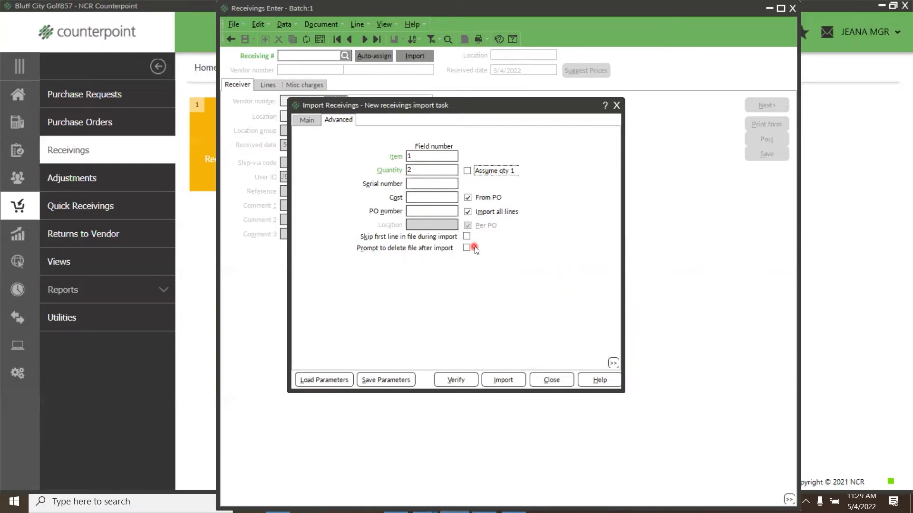
- Run the receivings import against the PO, dismiss its log, and show the new receiver's lines
{"action": "left_click", "coordinate": [521, 380]}
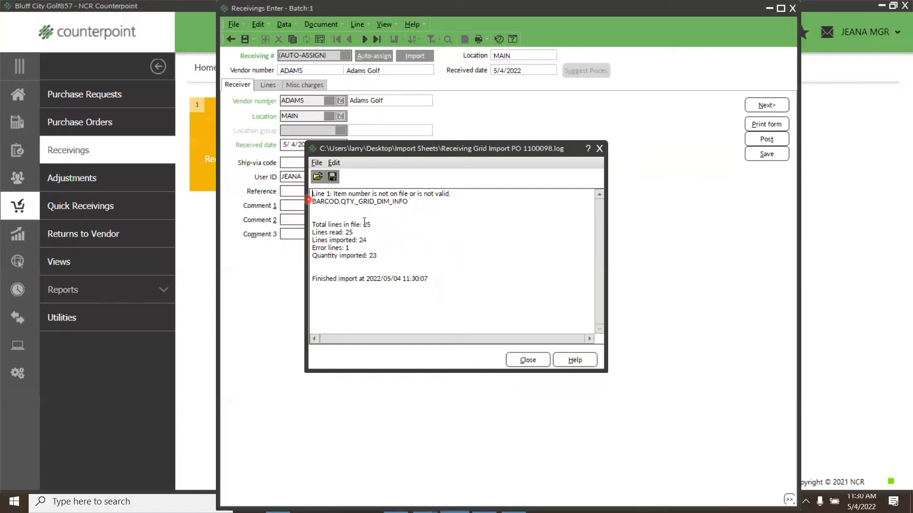
{"action": "left_click", "coordinate": [539, 360]}
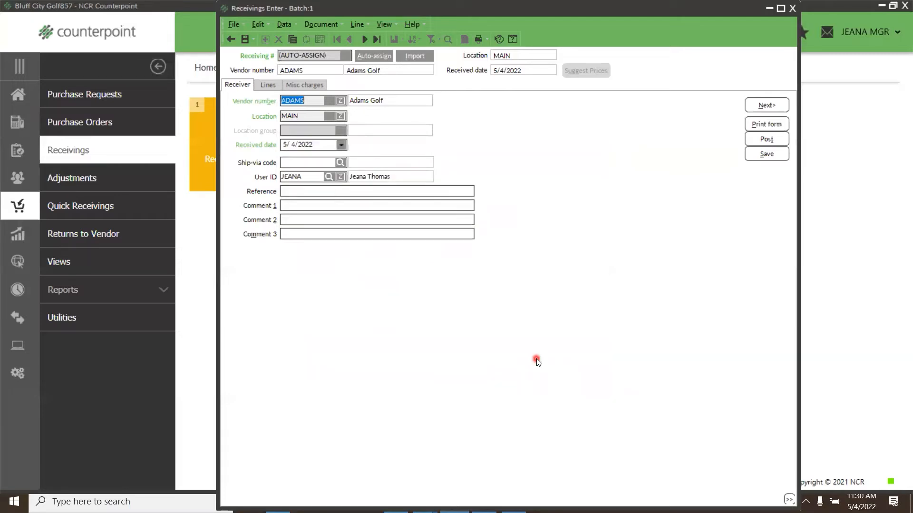
{"action": "left_click", "coordinate": [274, 85]}
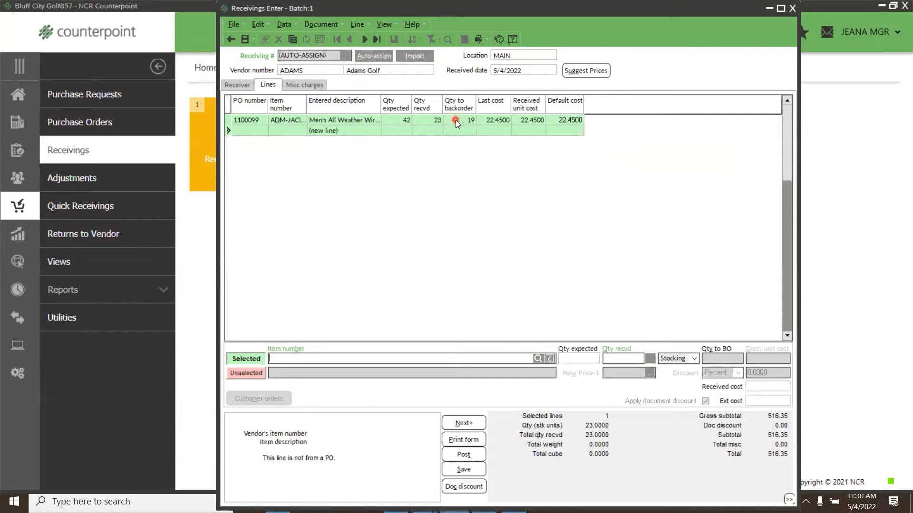
- Examine the ADM-JACKET line's received and backorder quantities by color and size in its grid, leaving the grid unchanged
{"action": "left_click", "coordinate": [448, 273]}
{"action": "left_click", "coordinate": [453, 120]}
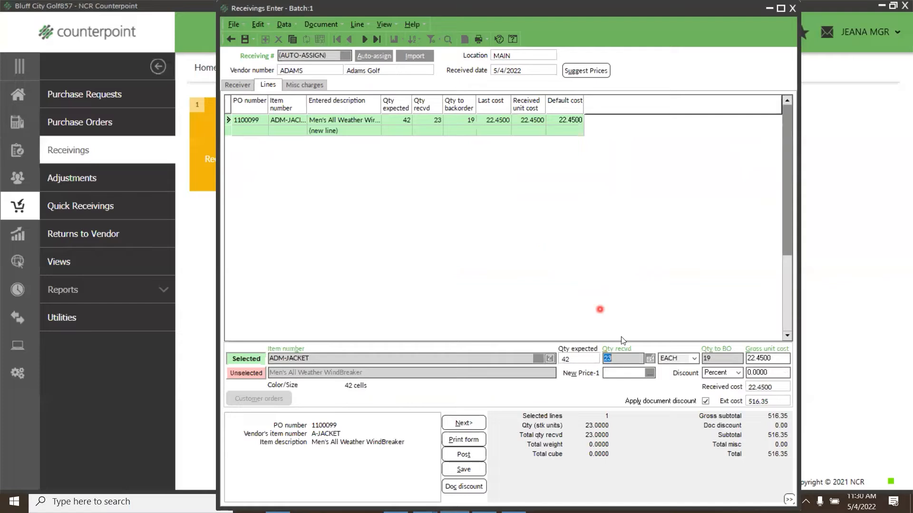
{"action": "left_click", "coordinate": [650, 359]}
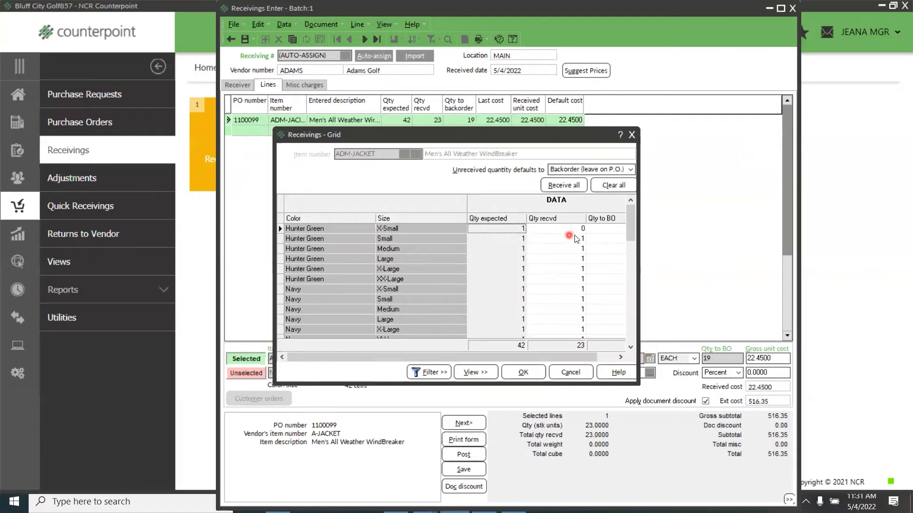
{"action": "left_click_drag", "start_coordinate": [631, 219], "coordinate": [628, 290]}
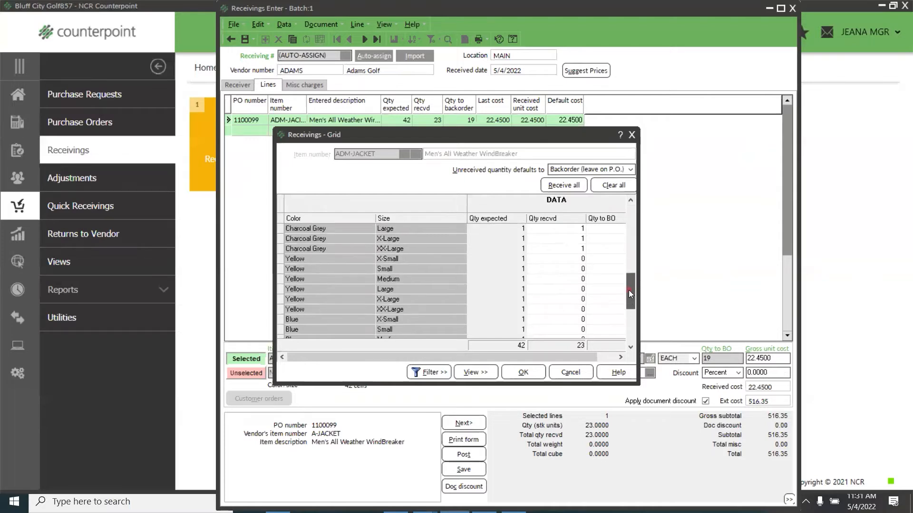
{"action": "left_click", "coordinate": [575, 289]}
{"action": "left_click_drag", "start_coordinate": [576, 357], "coordinate": [597, 362]}
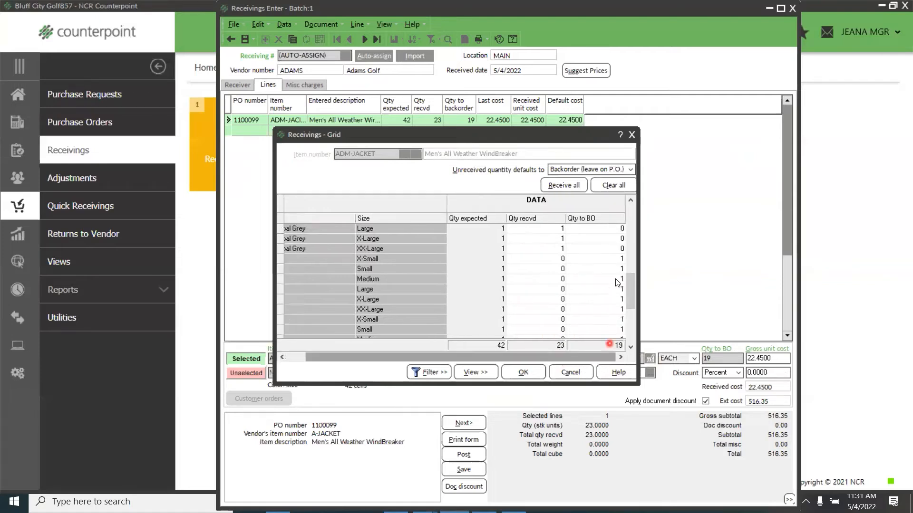
{"action": "left_click", "coordinate": [633, 135]}
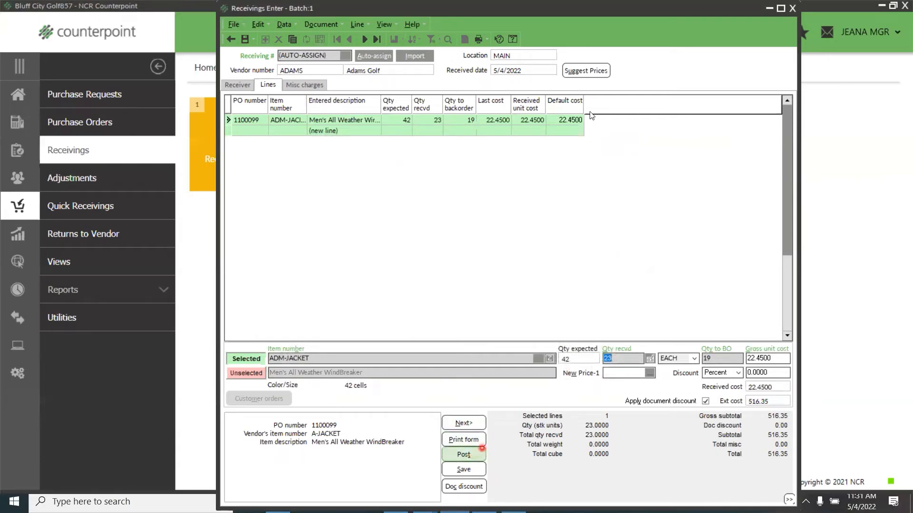
- Save the imported Adams Golf receiver and close the receivings entry window
{"action": "left_click_drag", "start_coordinate": [598, 12], "coordinate": [590, 88]}
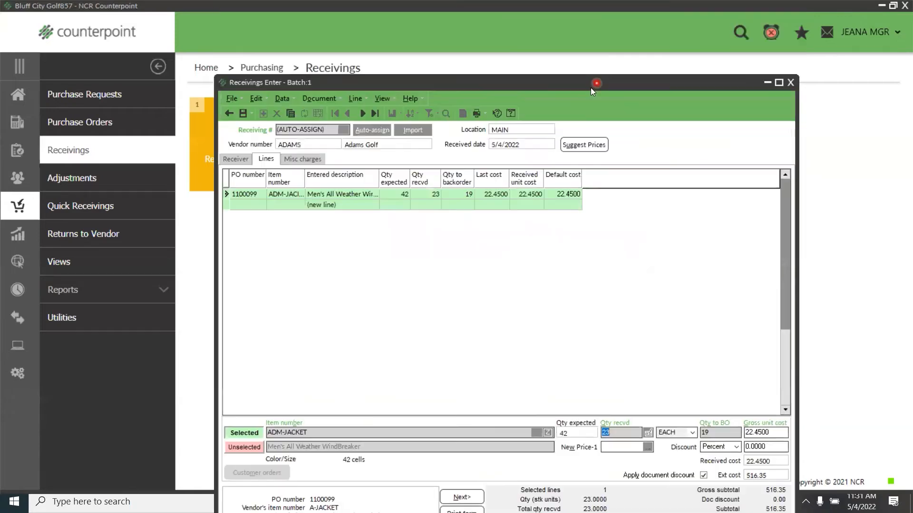
{"action": "left_click", "coordinate": [239, 113]}
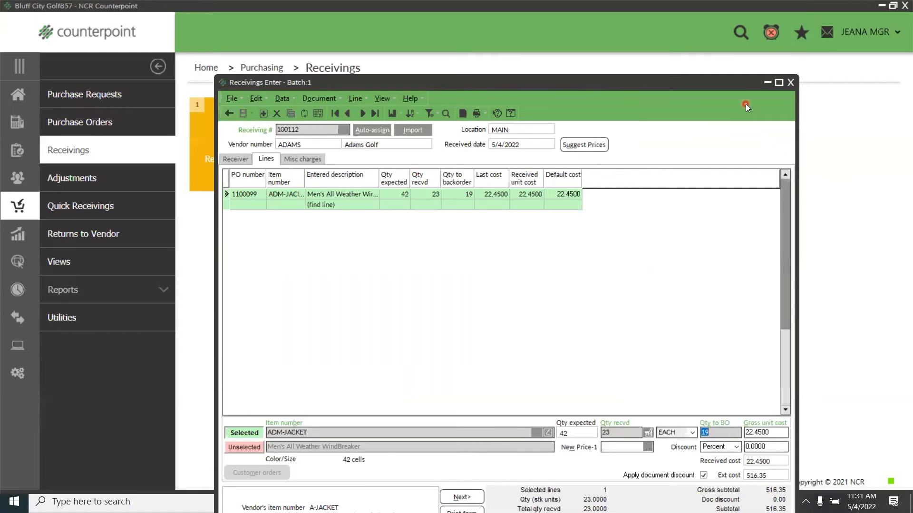
{"action": "left_click", "coordinate": [792, 83]}
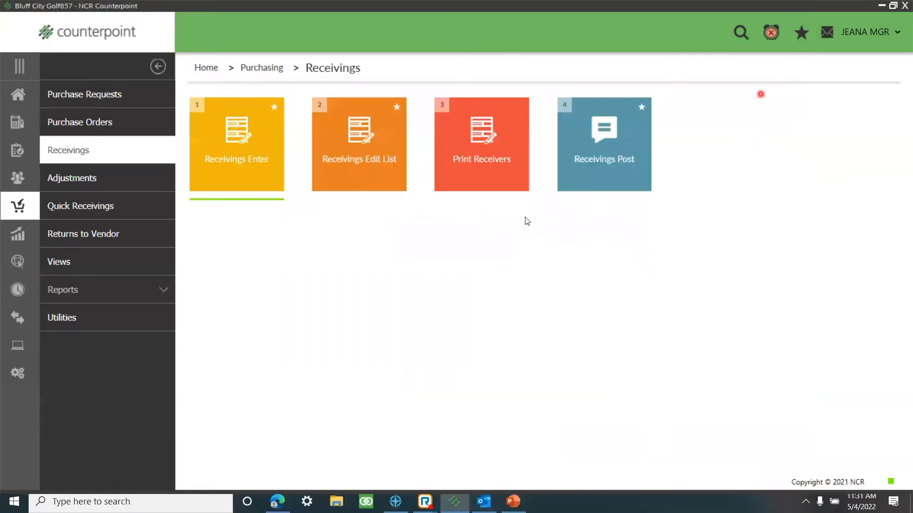
- Preview the Receivings Edit List with its default parameters, and close the report
{"action": "left_click", "coordinate": [377, 163]}
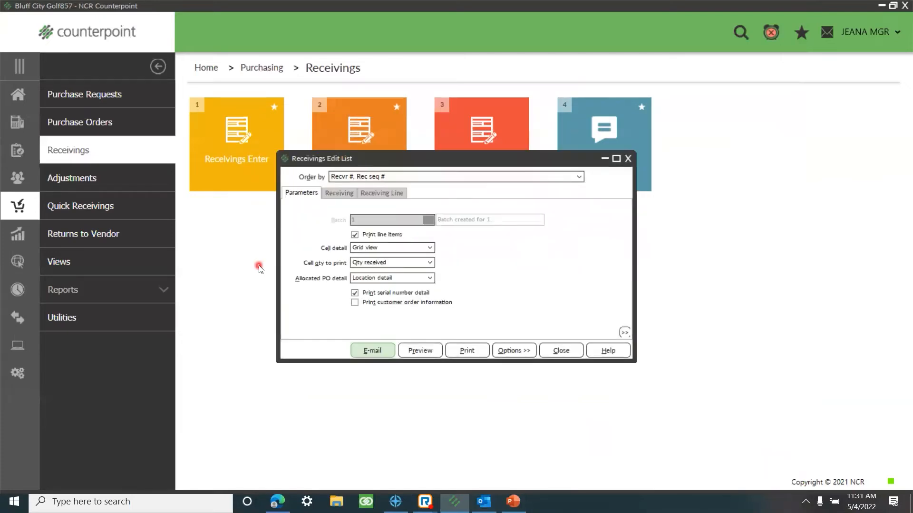
{"action": "left_click", "coordinate": [438, 351]}
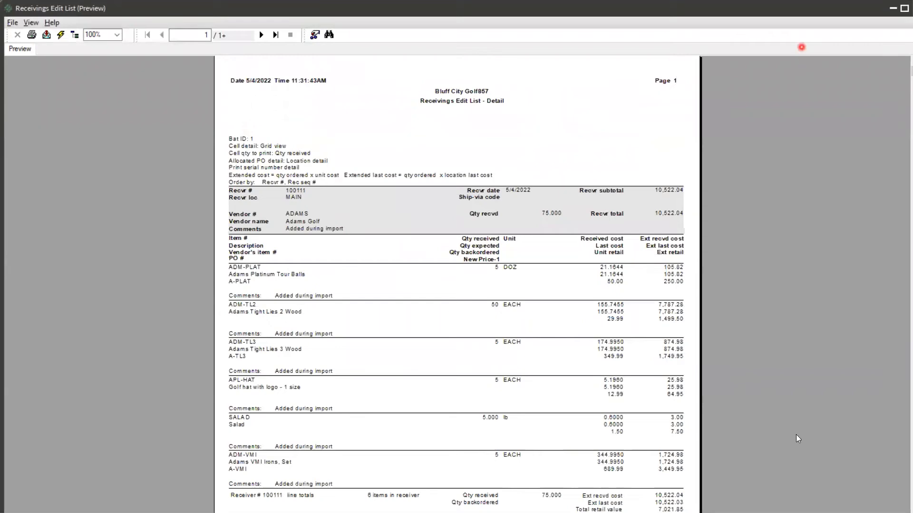
{"action": "left_click_drag", "start_coordinate": [751, 397], "coordinate": [745, 391]}
{"action": "key", "text": "Escape"}
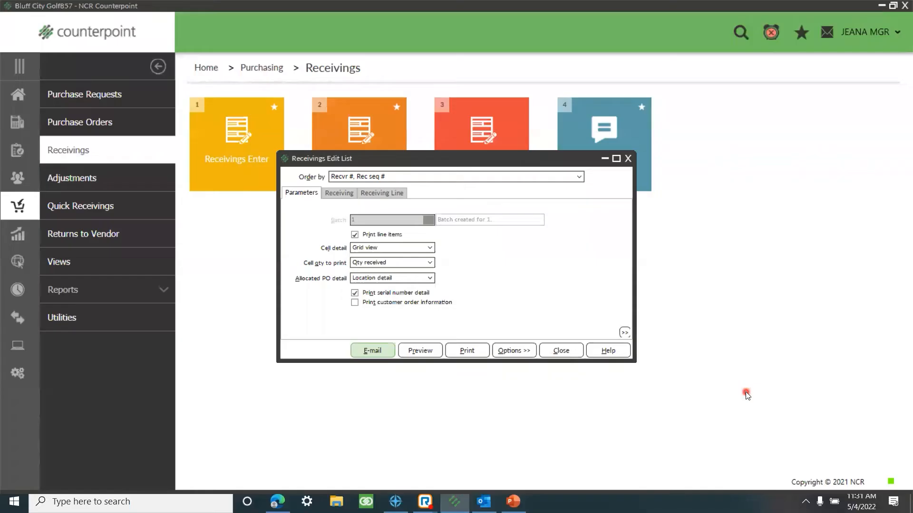
{"action": "left_click", "coordinate": [628, 158]}
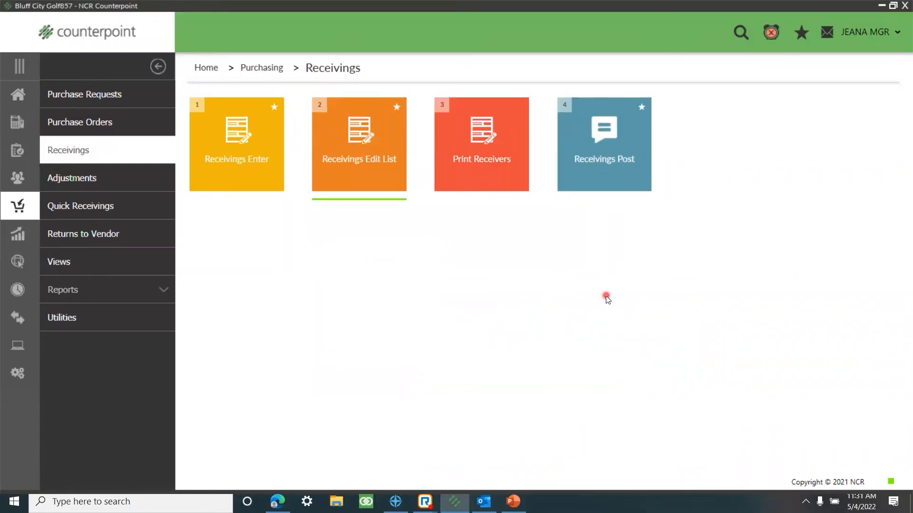
- Open Transfer Out Enter from the inventory transfers and start a new transfer out import
{"action": "left_click", "coordinate": [17, 94]}
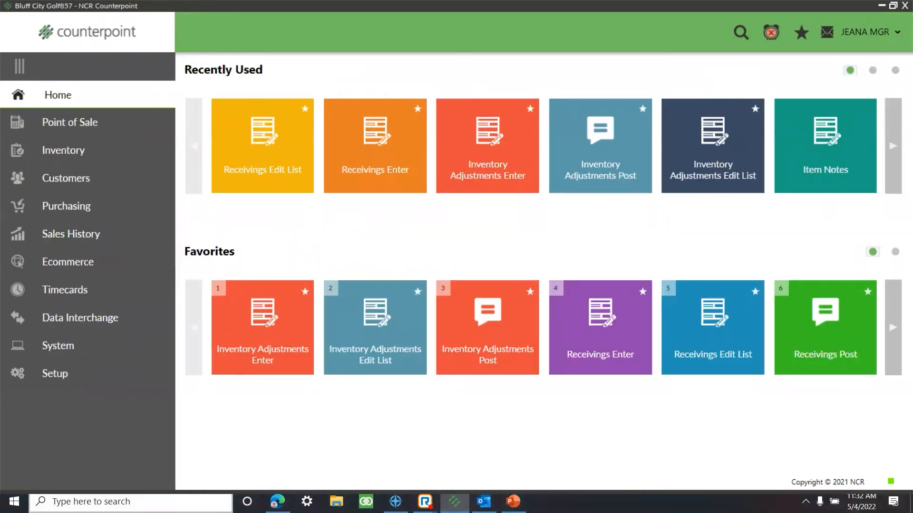
{"action": "left_click", "coordinate": [8, 490]}
{"action": "left_click", "coordinate": [44, 301]}
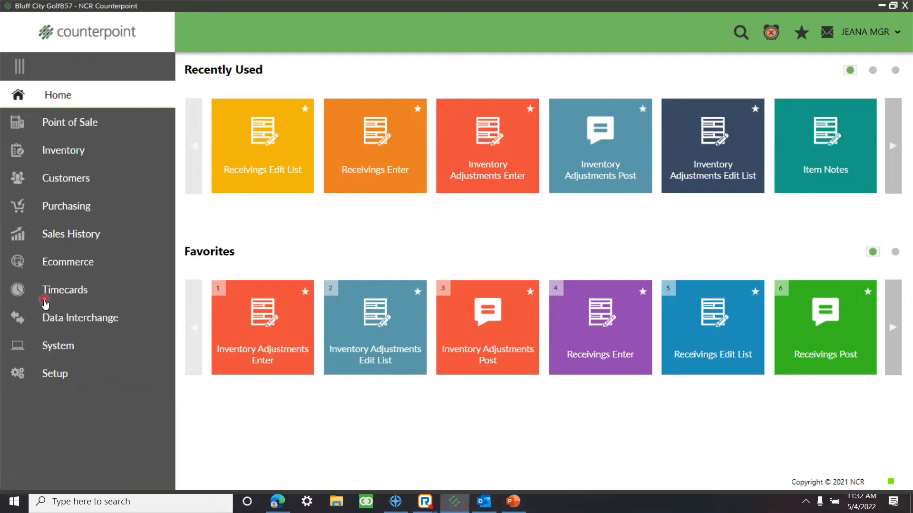
{"action": "left_click", "coordinate": [98, 151]}
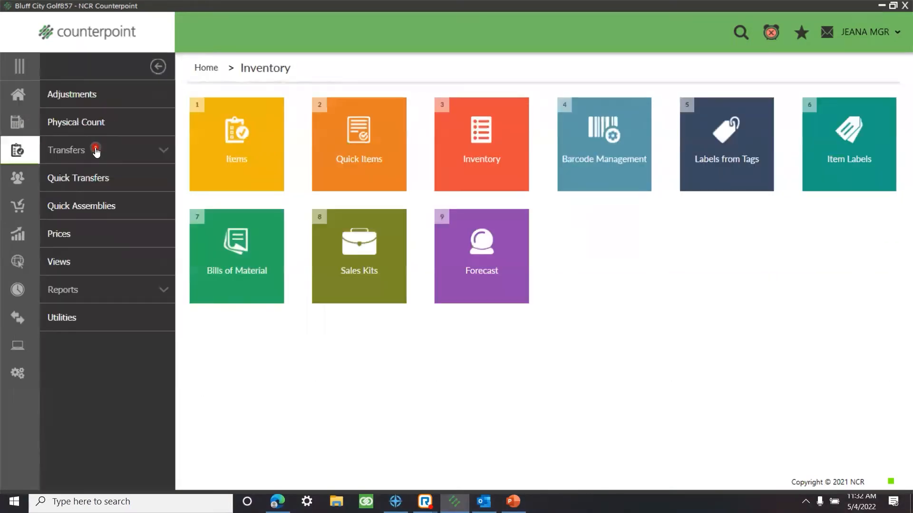
{"action": "left_click", "coordinate": [96, 159]}
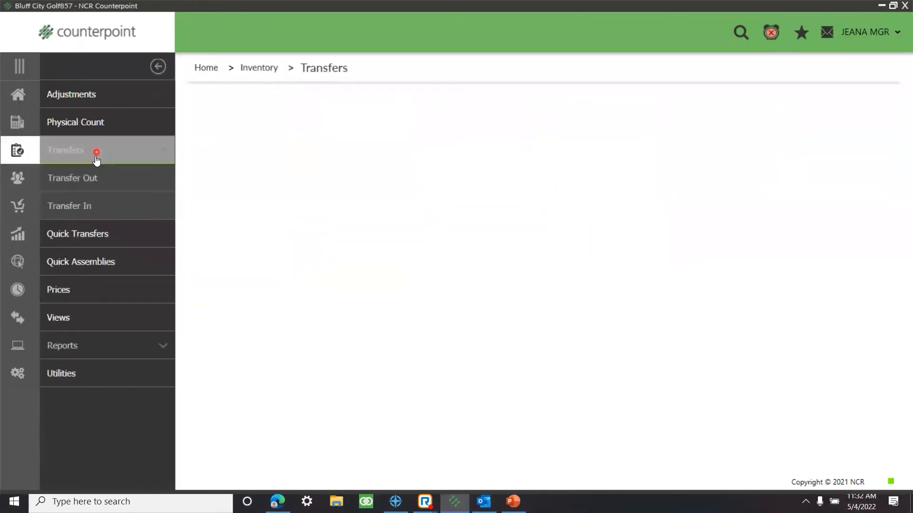
{"action": "left_click", "coordinate": [123, 180]}
{"action": "left_click", "coordinate": [224, 181]}
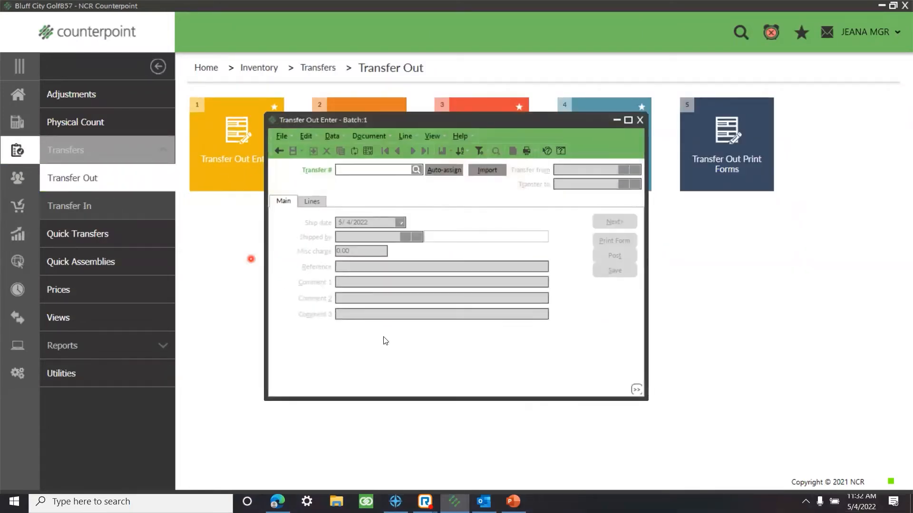
{"action": "left_click", "coordinate": [490, 170]}
- Choose Transfer.csv from the desktop's Import Sheets folder as the transfer import file
{"action": "left_click", "coordinate": [563, 198]}
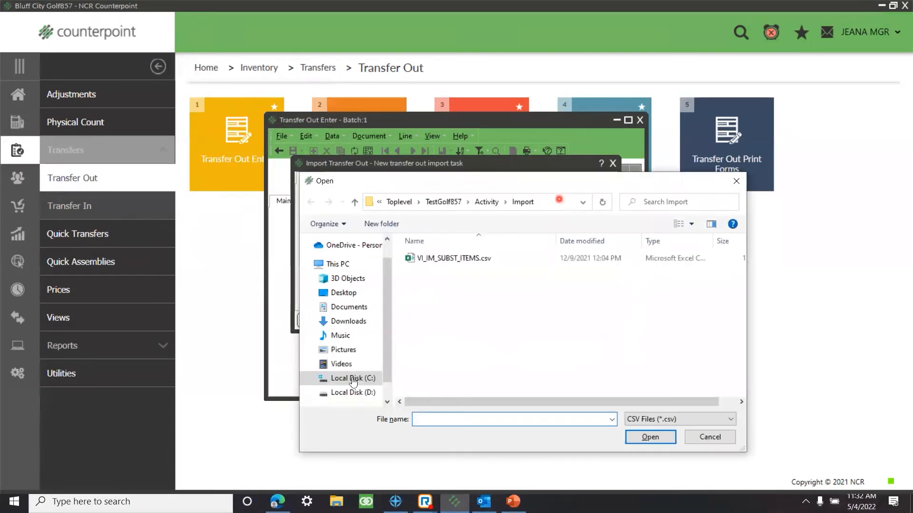
{"action": "left_click", "coordinate": [333, 292]}
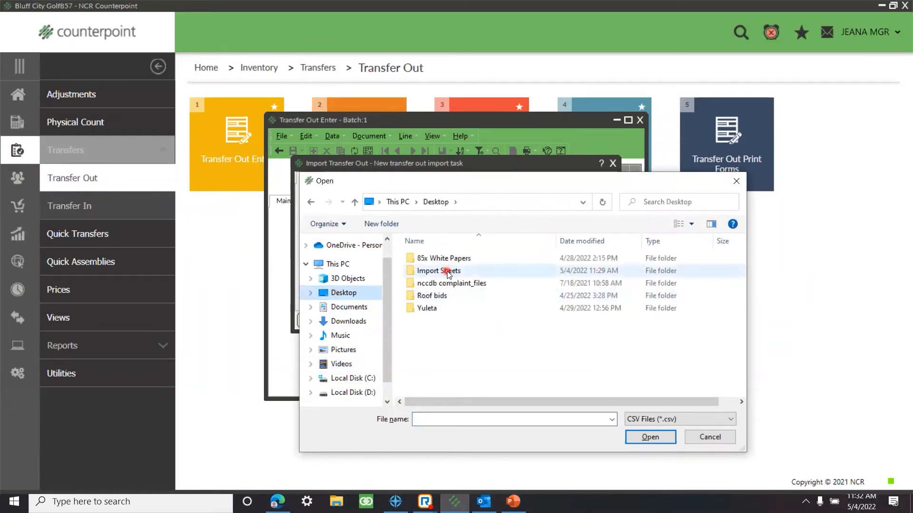
{"action": "double_click", "coordinate": [447, 271]}
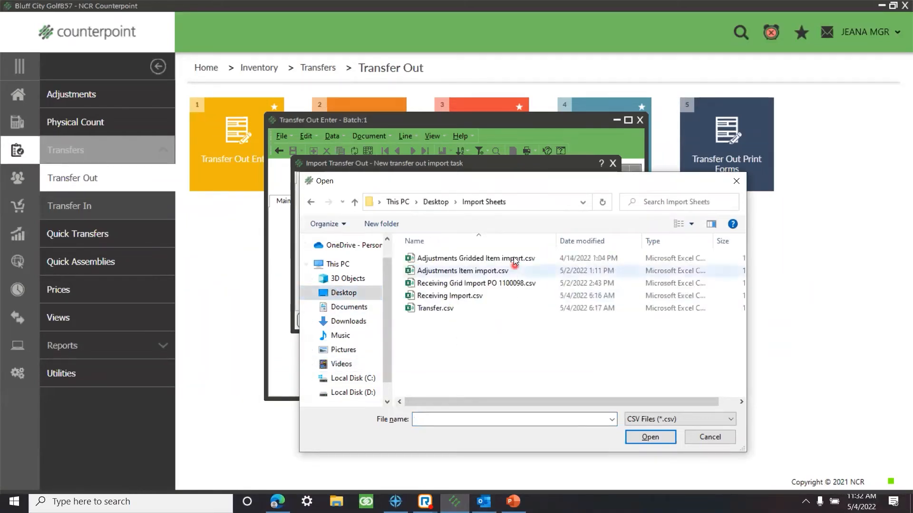
{"action": "left_click", "coordinate": [468, 308]}
{"action": "left_click", "coordinate": [639, 438]}
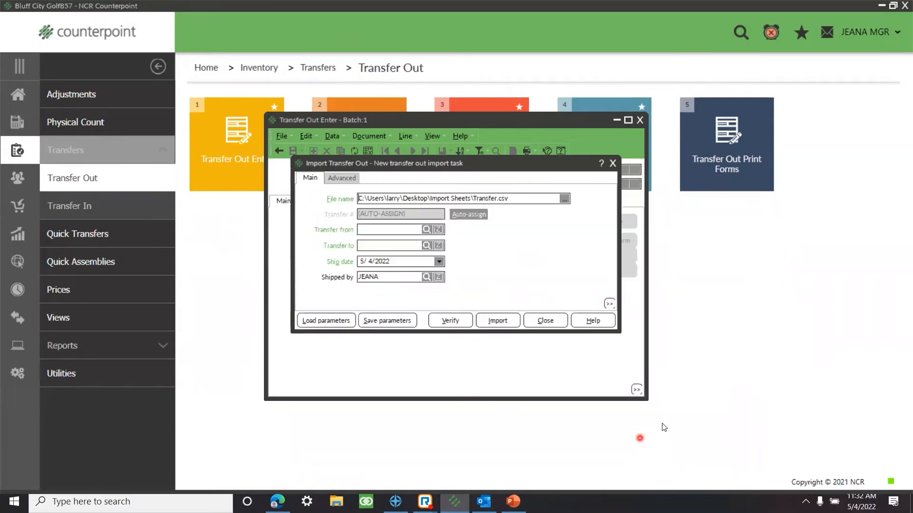
- Set the import to transfer from MAIN to EAST, and assign field number 1 to Item along with a field number for Quantity
{"action": "left_click", "coordinate": [385, 233]}
{"action": "type", "text": "MAIN"}
{"action": "left_click", "coordinate": [351, 179]}
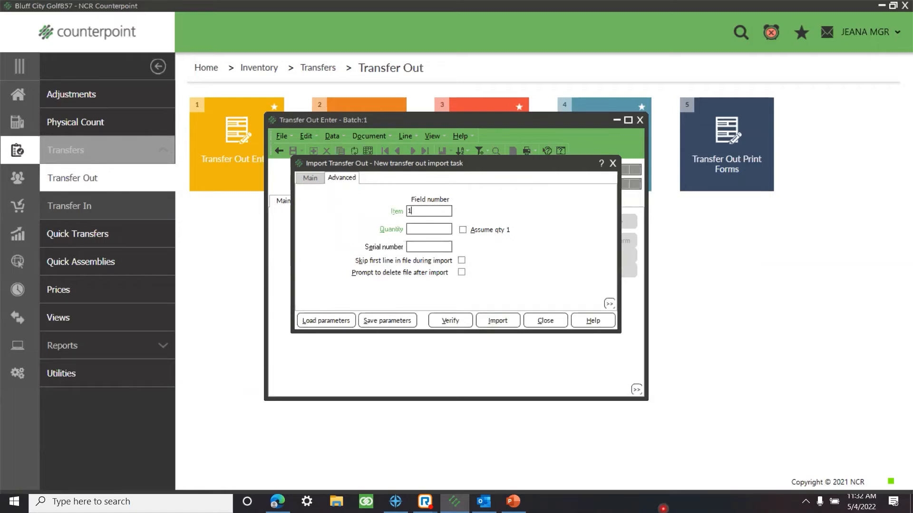
{"action": "key", "text": "Tab"}
- Run the transfer out import, dismiss its log, and save the new transfer with its lines displayed
{"action": "left_click", "coordinate": [507, 321]}
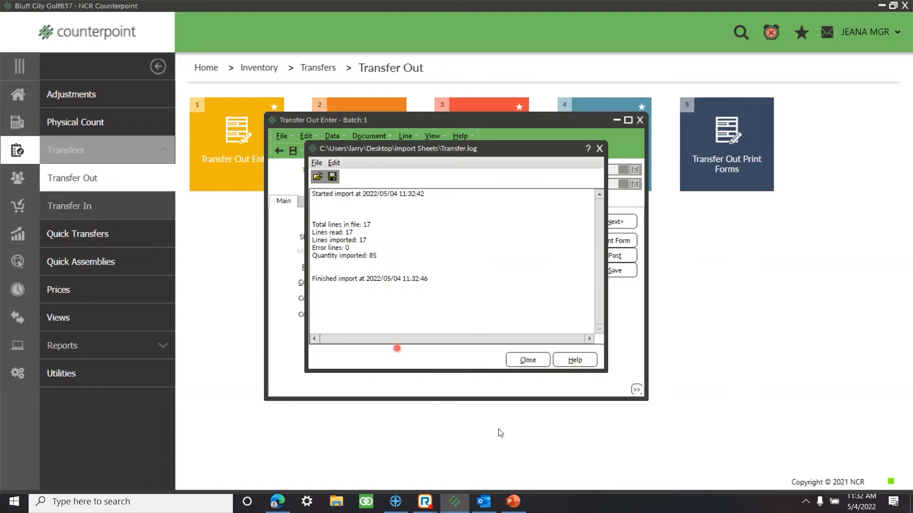
{"action": "left_click", "coordinate": [534, 360]}
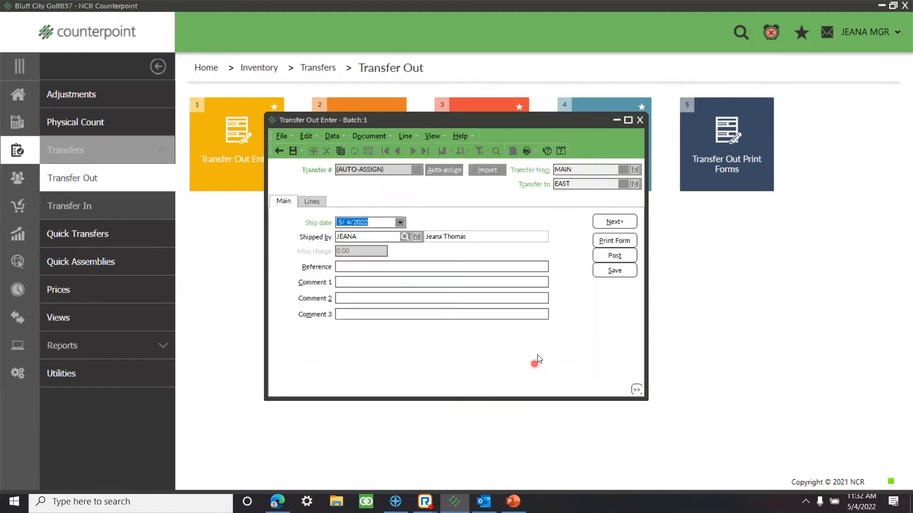
{"action": "left_click", "coordinate": [317, 202]}
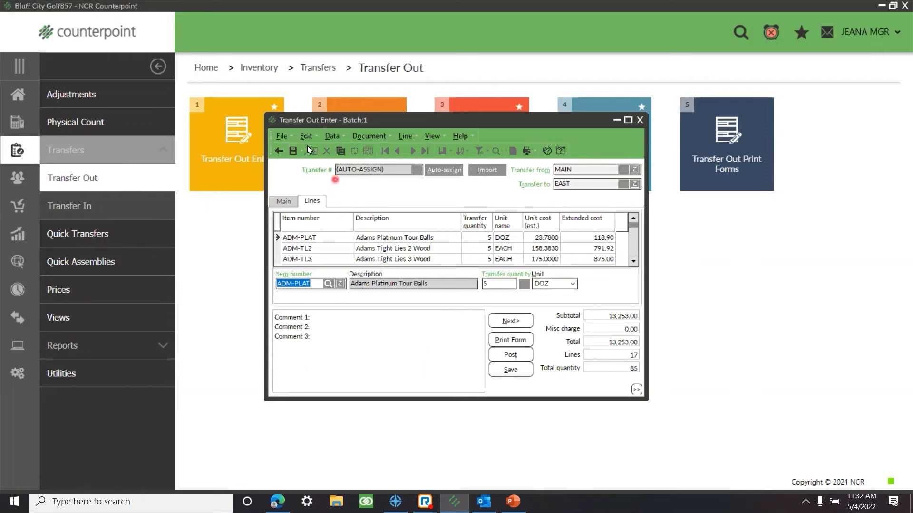
{"action": "left_click", "coordinate": [292, 150]}
{"action": "left_click", "coordinate": [280, 332]}
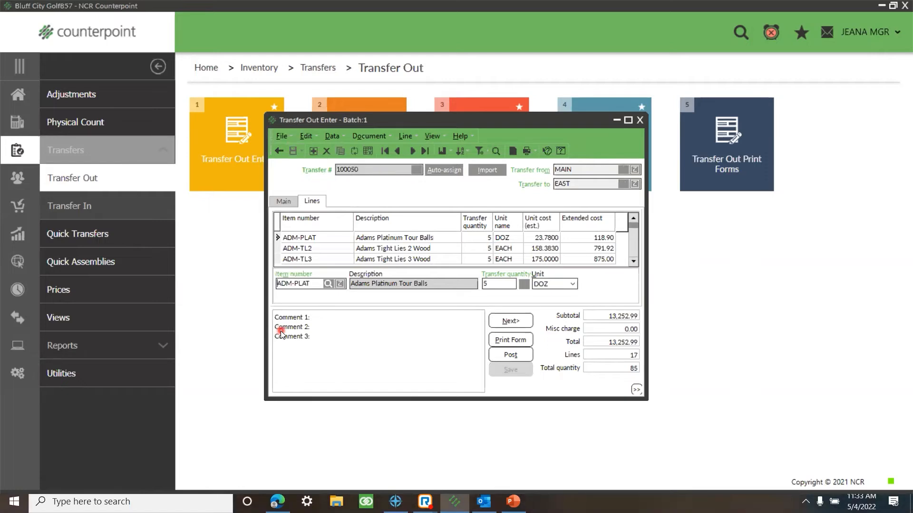
- View the saved MAIN to EAST transfer in table view, and close the Transfer Out Enter window
{"action": "left_click", "coordinate": [424, 192]}
{"action": "left_click", "coordinate": [454, 197]}
{"action": "left_click", "coordinate": [367, 151]}
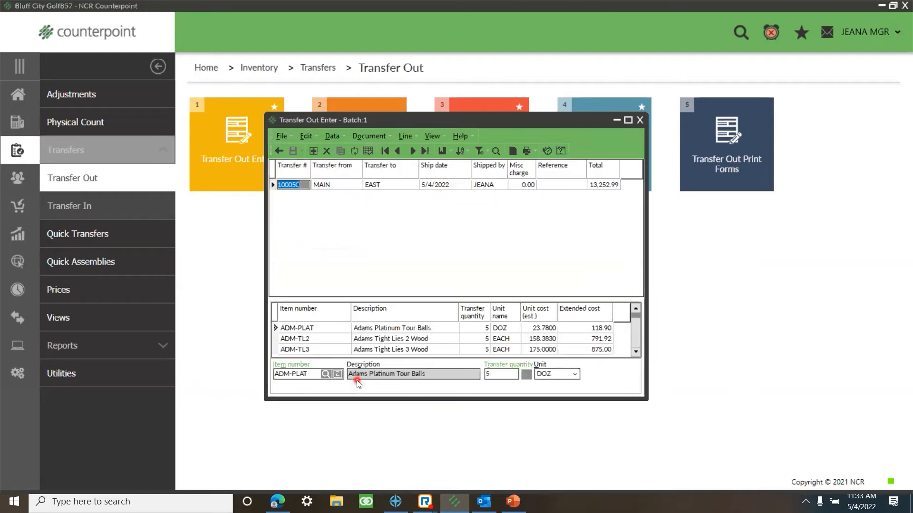
{"action": "left_click", "coordinate": [400, 182]}
{"action": "left_click", "coordinate": [442, 329]}
{"action": "left_click", "coordinate": [634, 118]}
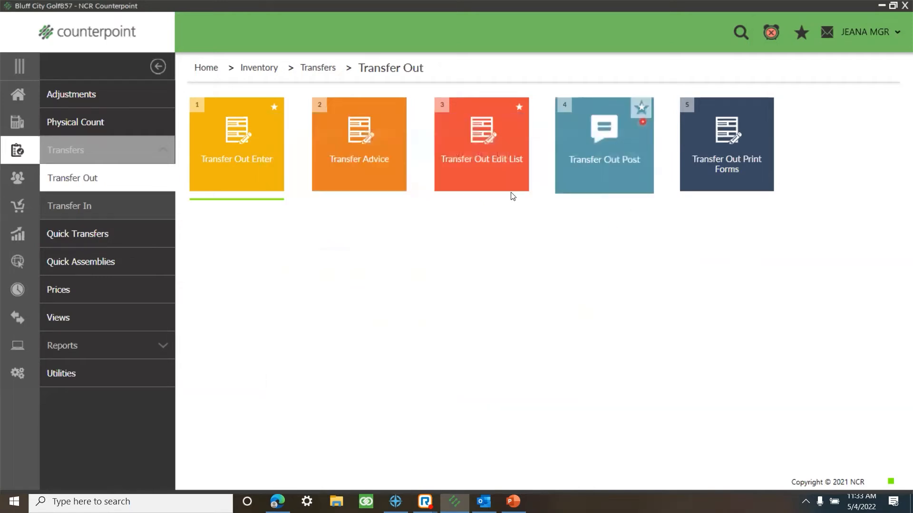
- Preview the Transfer Out Edit List to review the transferred items, and close the report
{"action": "left_click", "coordinate": [459, 166]}
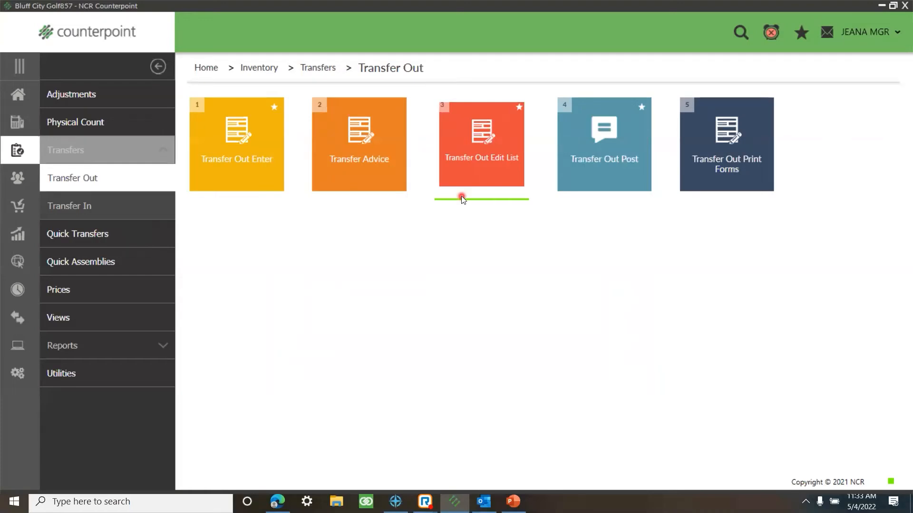
{"action": "left_click", "coordinate": [423, 352]}
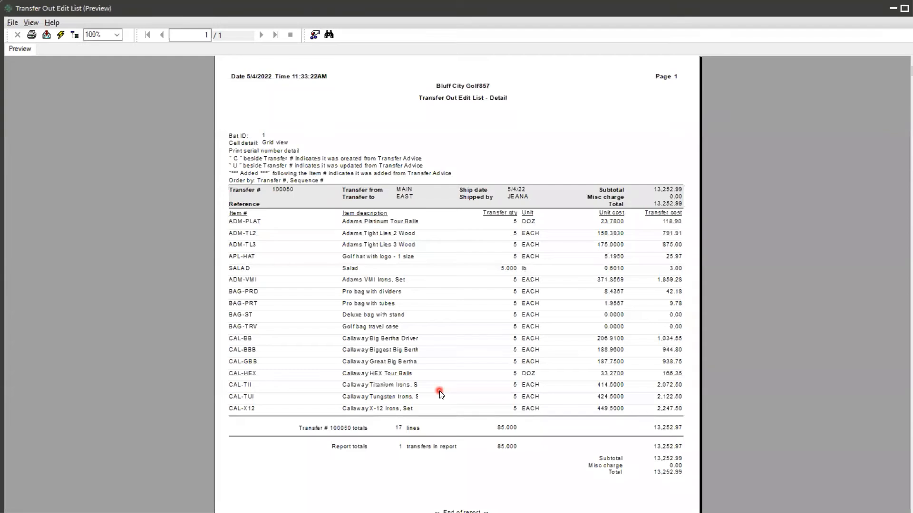
{"action": "left_click", "coordinate": [250, 220]}
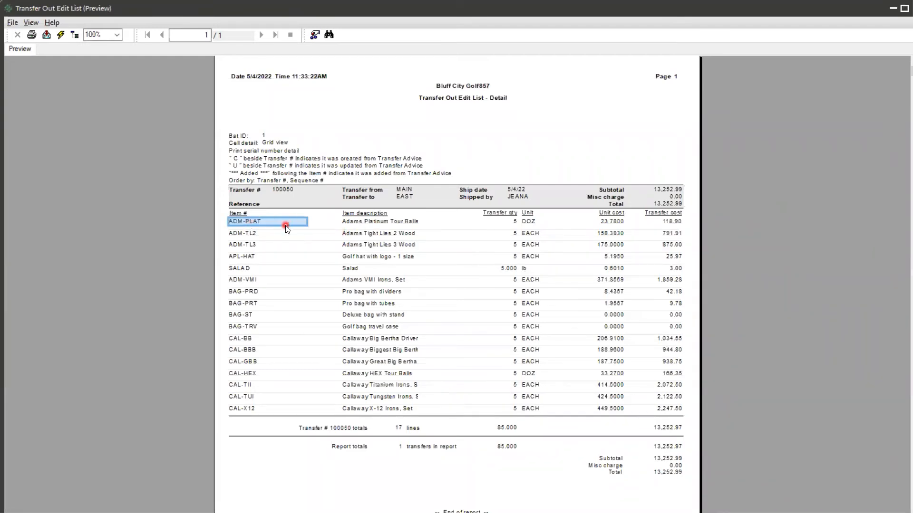
{"action": "left_click", "coordinate": [905, 8]}
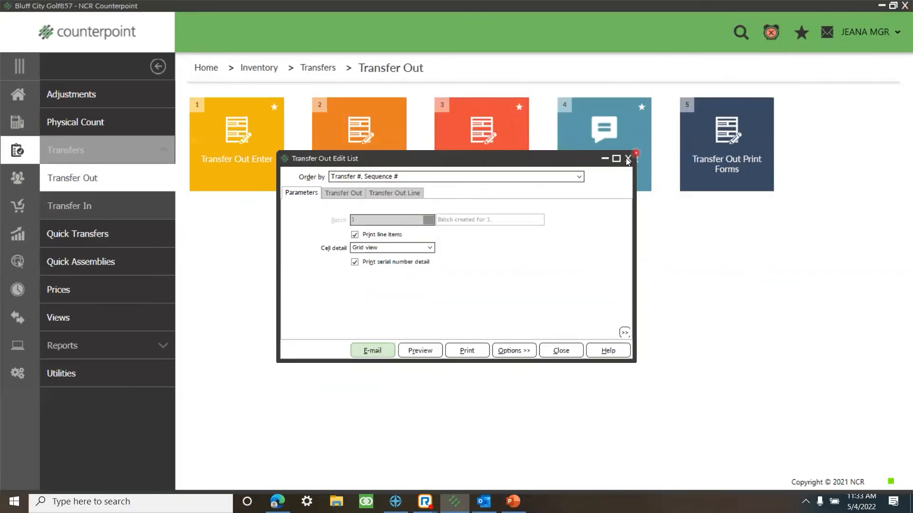
{"action": "left_click", "coordinate": [627, 160]}
- Reopen Transfer Out Enter, bring up the saved MAIN to EAST transfer, and review its lines through to the last item
{"action": "left_click", "coordinate": [229, 167]}
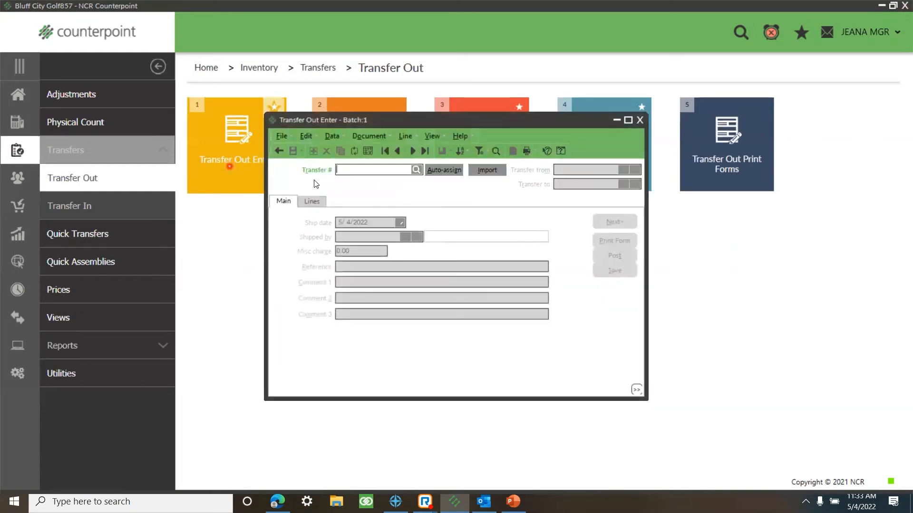
{"action": "left_click", "coordinate": [412, 150]}
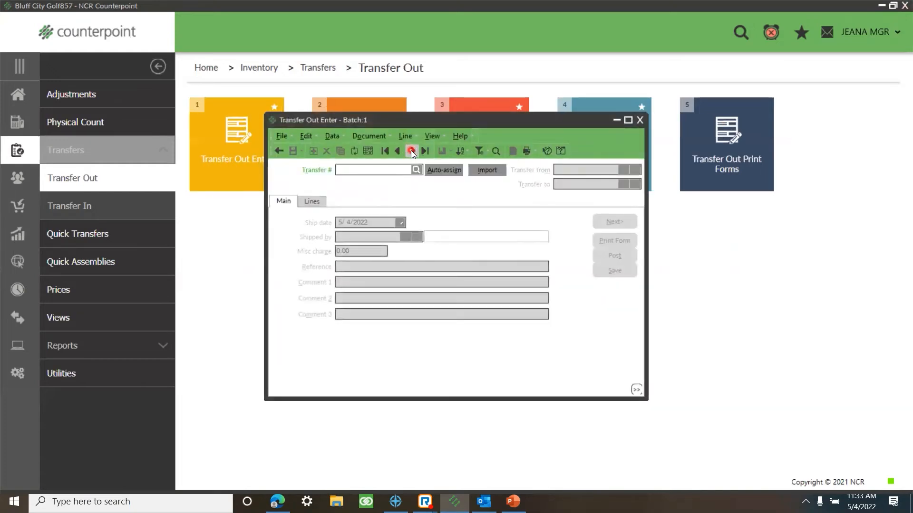
{"action": "left_click", "coordinate": [353, 202]}
{"action": "left_click", "coordinate": [323, 203]}
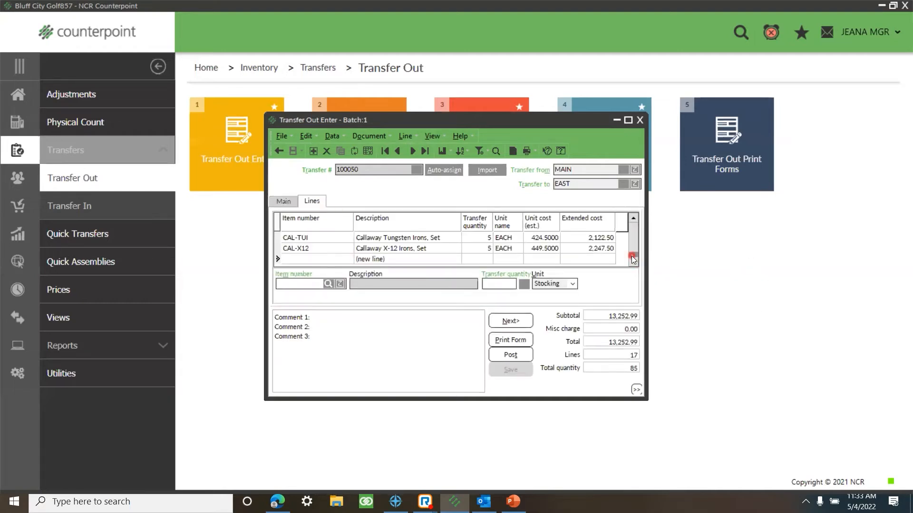
- Set the ADM-PLAT line's transfer quantity to 10, save the transfer out, and close the Transfer Out Enter window
{"action": "left_click", "coordinate": [632, 246]}
{"action": "left_click_drag", "start_coordinate": [631, 217], "coordinate": [631, 215]}
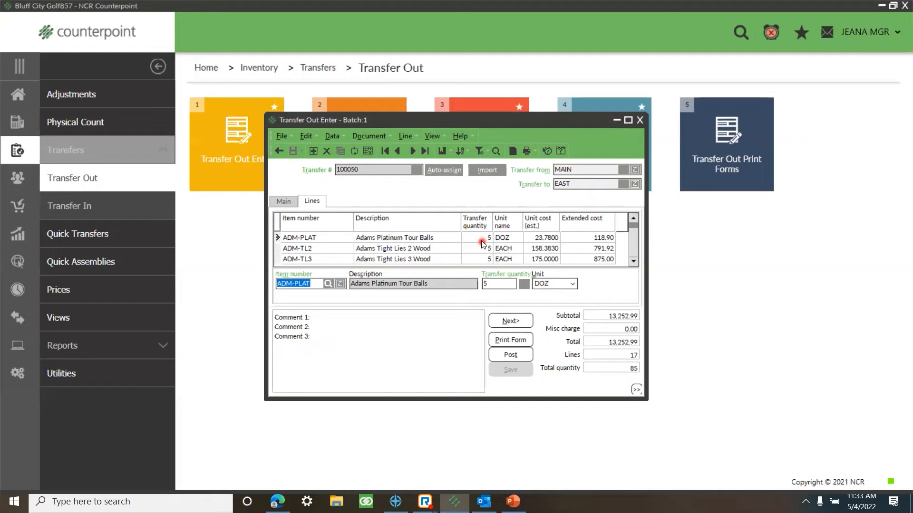
{"action": "left_click", "coordinate": [282, 238]}
{"action": "left_click", "coordinate": [502, 285]}
{"action": "type", "text": "10"}
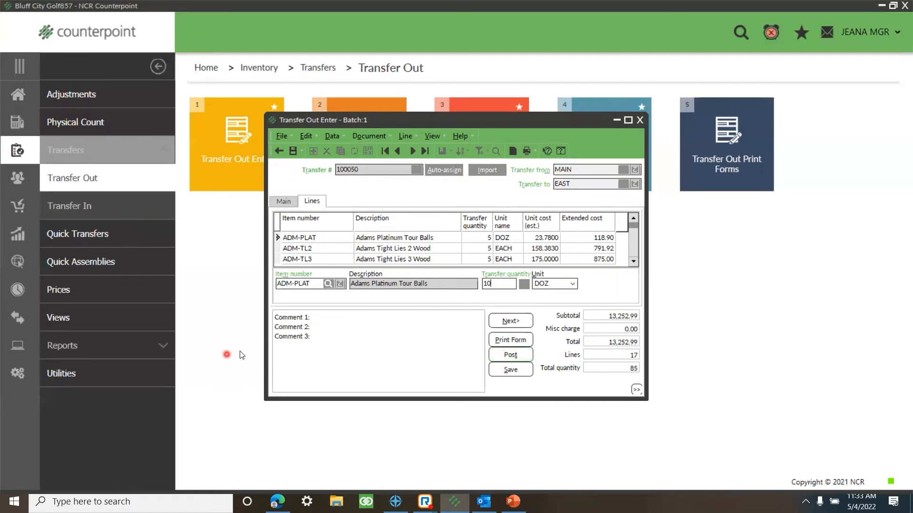
{"action": "left_click", "coordinate": [294, 149]}
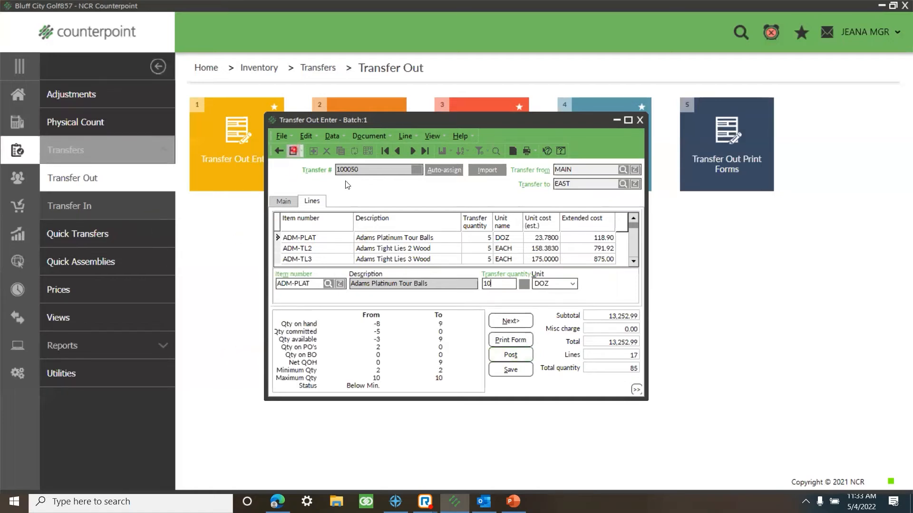
{"action": "left_click", "coordinate": [412, 153]}
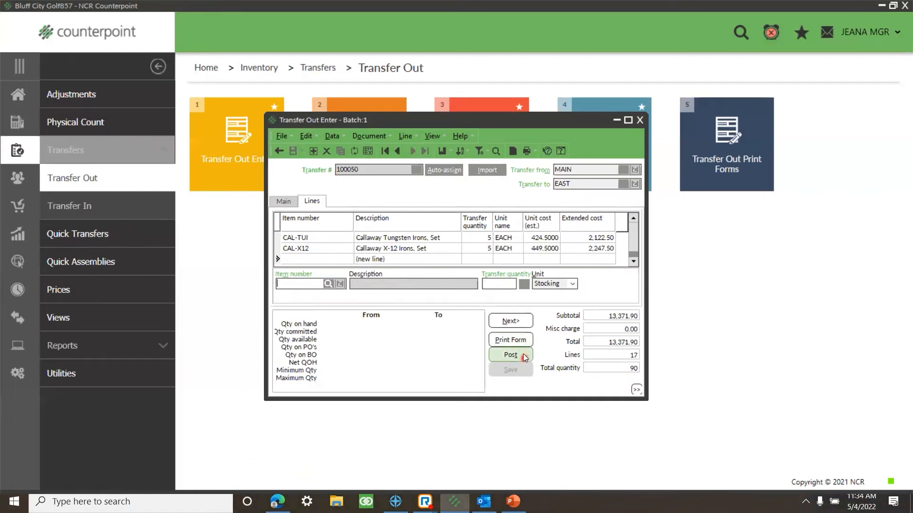
{"action": "left_click", "coordinate": [639, 120]}
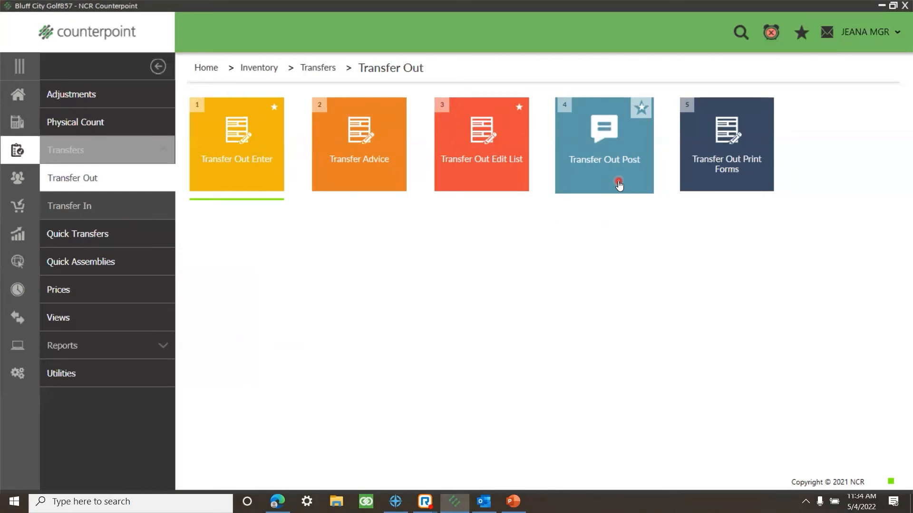
- Post all transfers out for batch 1 and dismiss the completion notice
{"action": "left_click", "coordinate": [130, 212]}
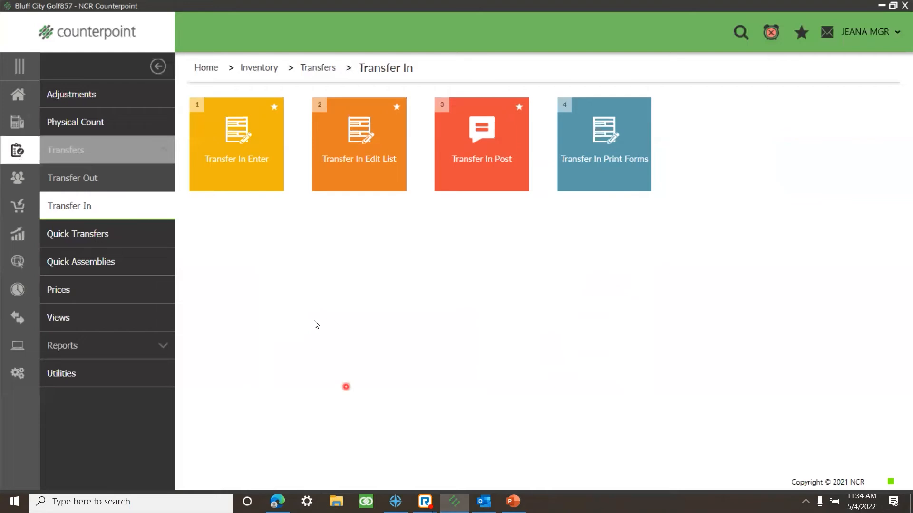
{"action": "left_click", "coordinate": [116, 179]}
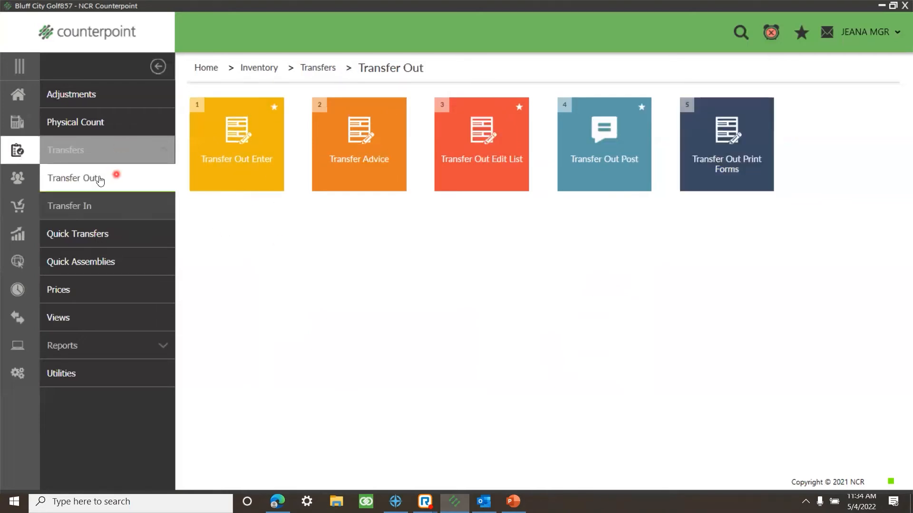
{"action": "left_click", "coordinate": [616, 186]}
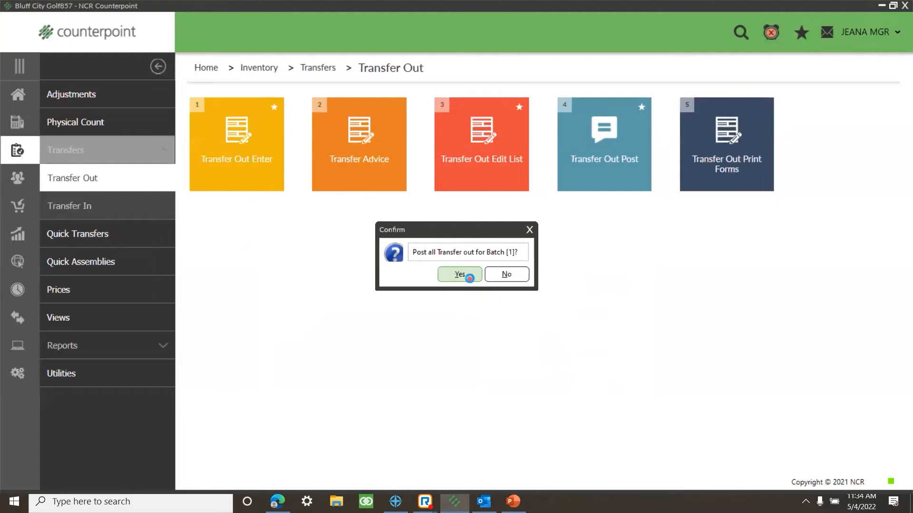
{"action": "left_click", "coordinate": [469, 278]}
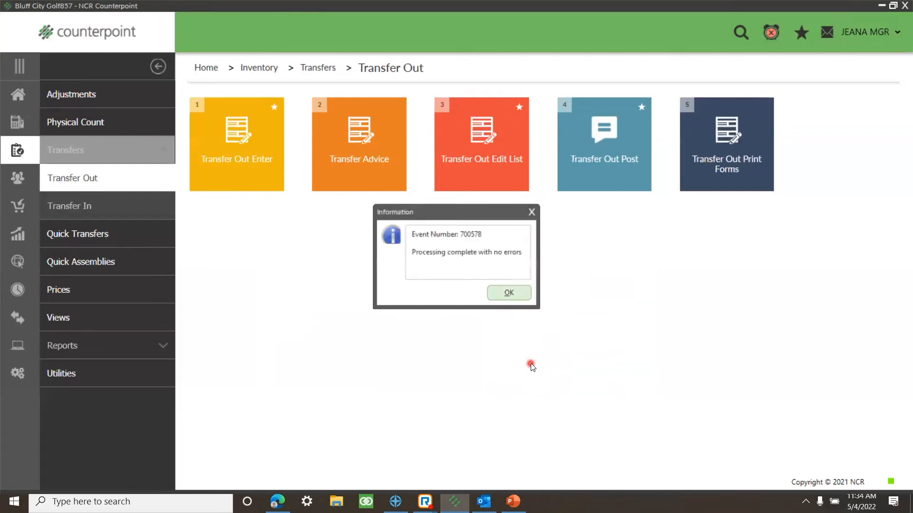
{"action": "left_click", "coordinate": [525, 295]}
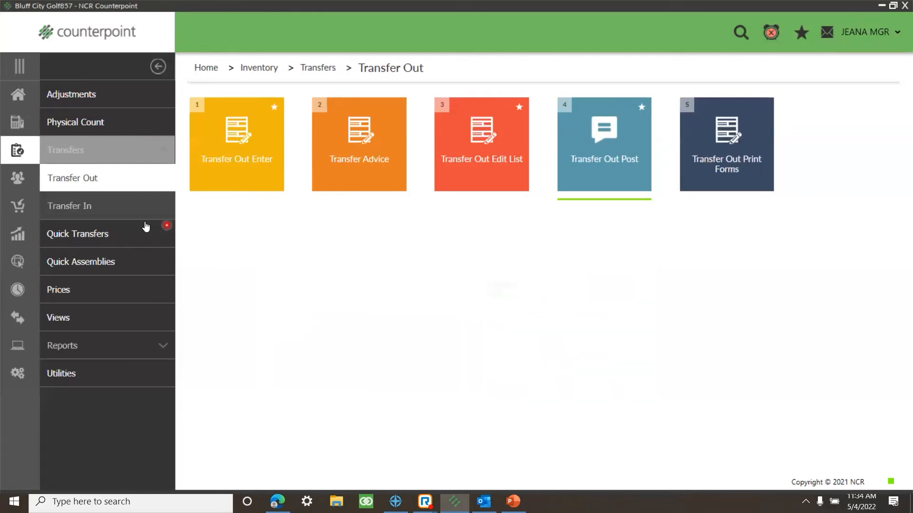
- Start a transfer in import that receives against the MAIN to EAST transfer shipped 5/4/2022
{"action": "left_click", "coordinate": [114, 211]}
{"action": "left_click", "coordinate": [261, 174]}
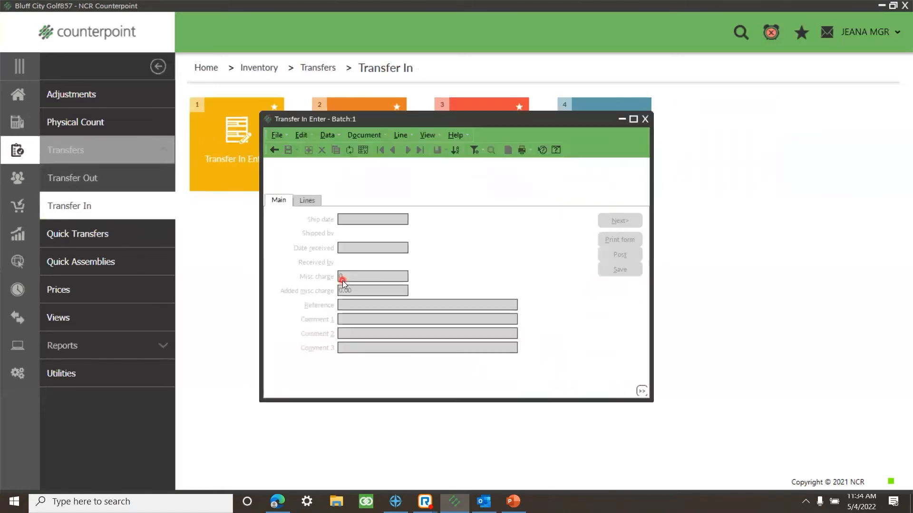
{"action": "left_click", "coordinate": [497, 170]}
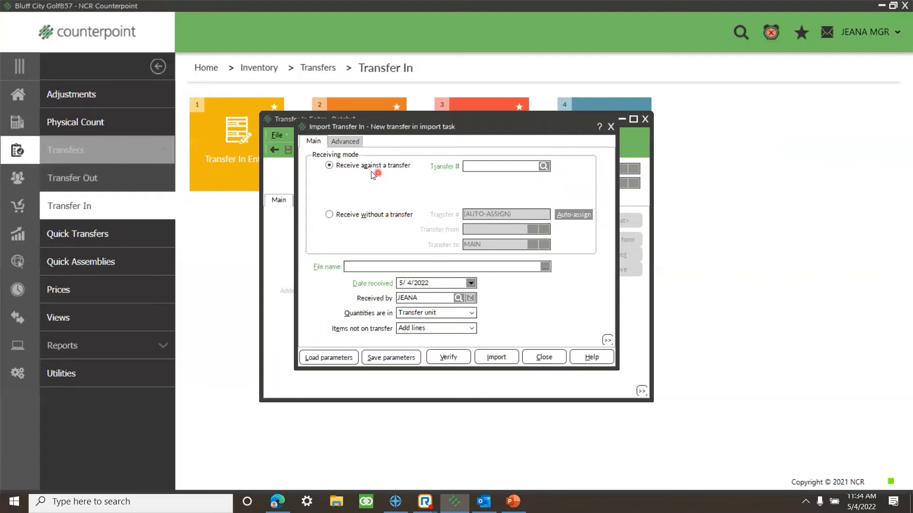
{"action": "left_click", "coordinate": [544, 166]}
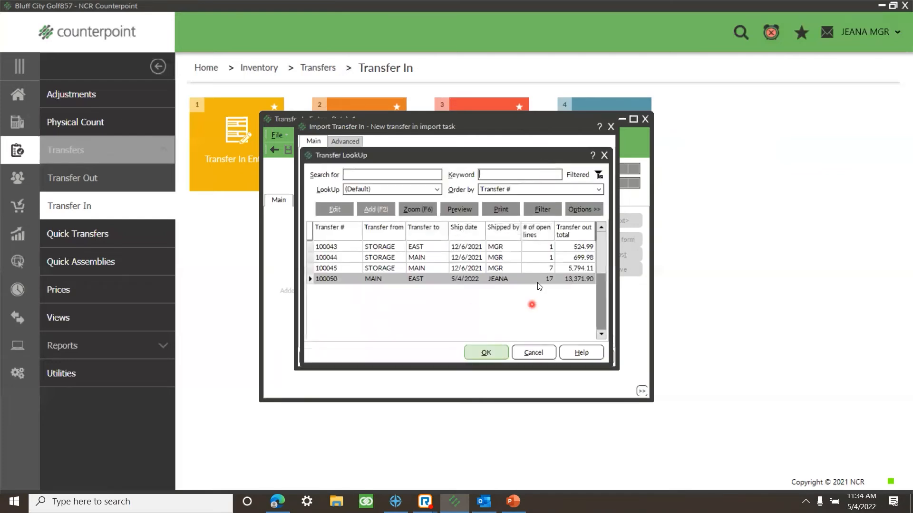
{"action": "left_click", "coordinate": [485, 352]}
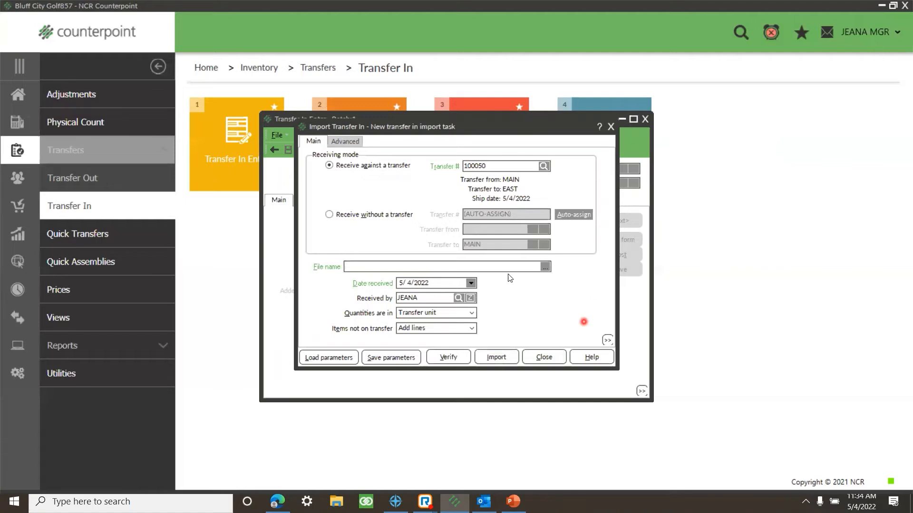
- Choose Transfer.csv from the desktop's Import Sheets folder as the transfer in import file
{"action": "left_click", "coordinate": [546, 264]}
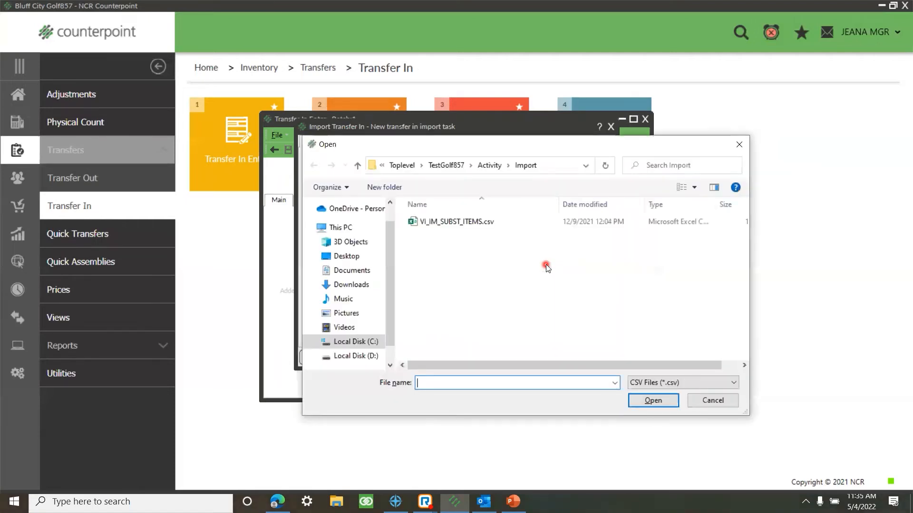
{"action": "left_click", "coordinate": [358, 264]}
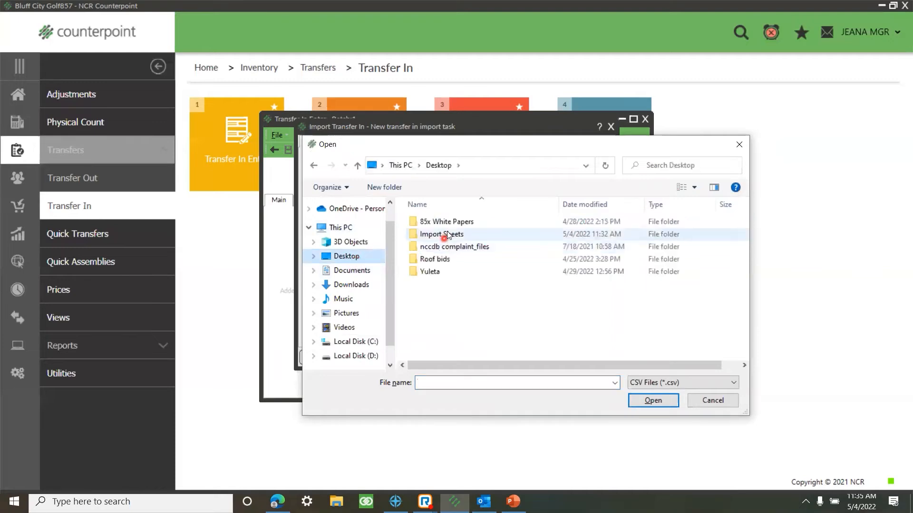
{"action": "left_click", "coordinate": [443, 235]}
{"action": "double_click", "coordinate": [443, 235]}
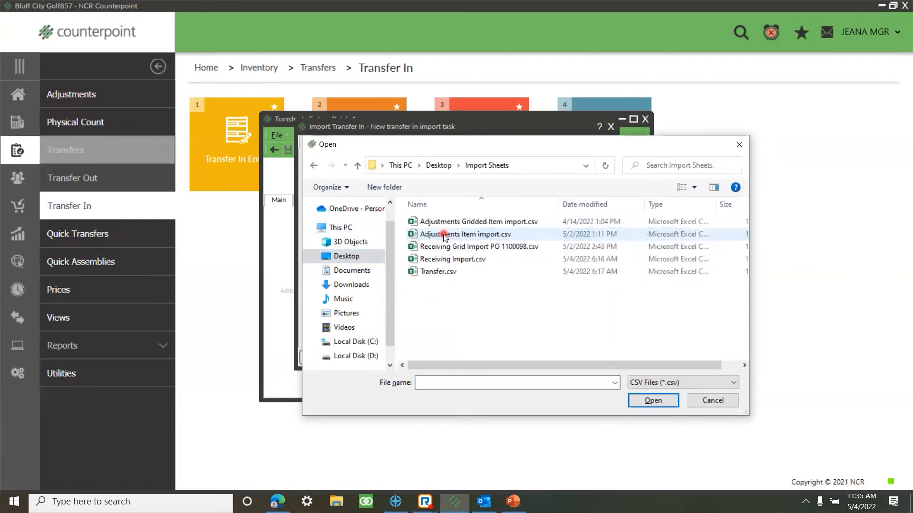
{"action": "left_click", "coordinate": [442, 275]}
{"action": "left_click", "coordinate": [671, 402]}
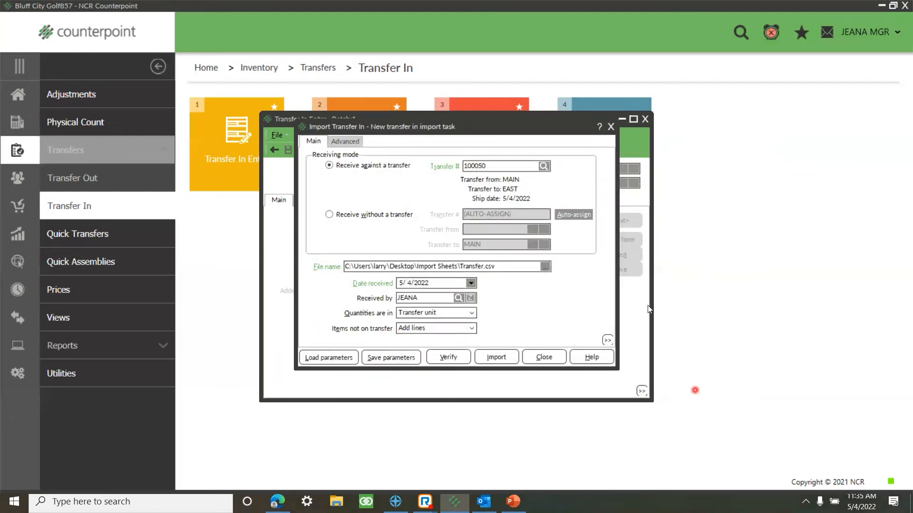
- Map the import's item to field number 1 and its quantity to field number 2
{"action": "left_click", "coordinate": [355, 142]}
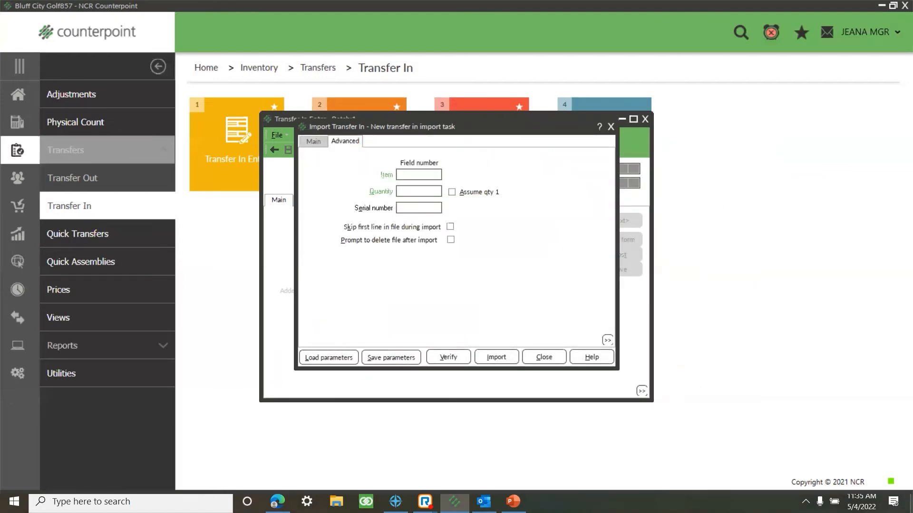
{"action": "type", "text": "1"}
{"action": "key", "text": "Tab"}
{"action": "type", "text": "3"}
{"action": "key", "text": "Tab"}
{"action": "key", "text": "shift+Tab"}
{"action": "type", "text": "2"}
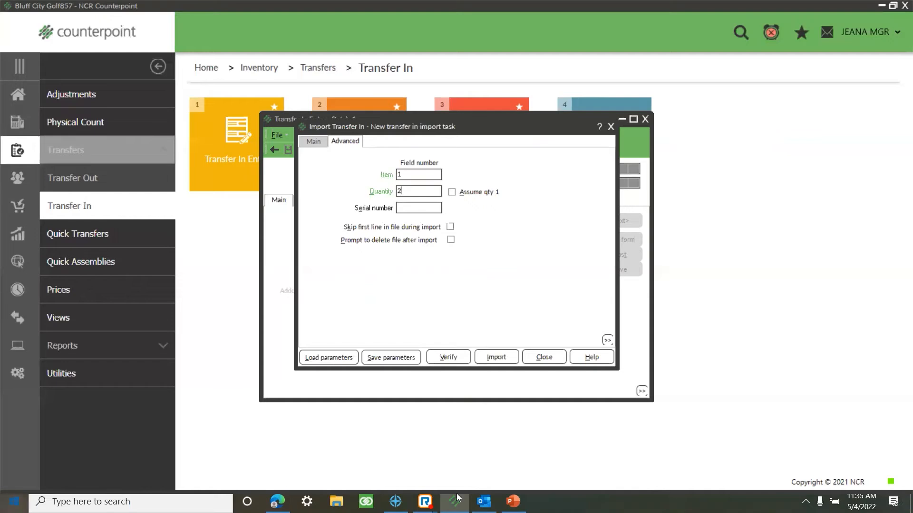
- Run the transfer in import, dismiss its log, and save the transfer in with its lines displayed
{"action": "left_click", "coordinate": [513, 359]}
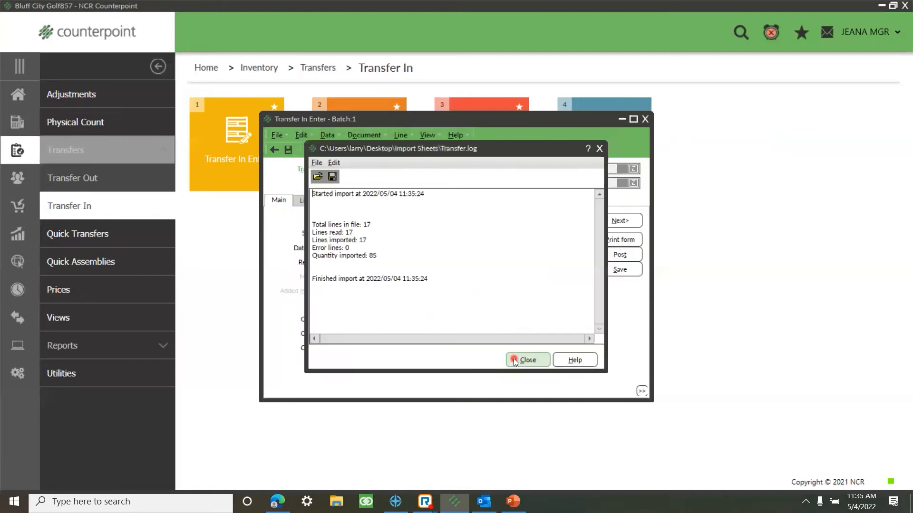
{"action": "left_click", "coordinate": [539, 360]}
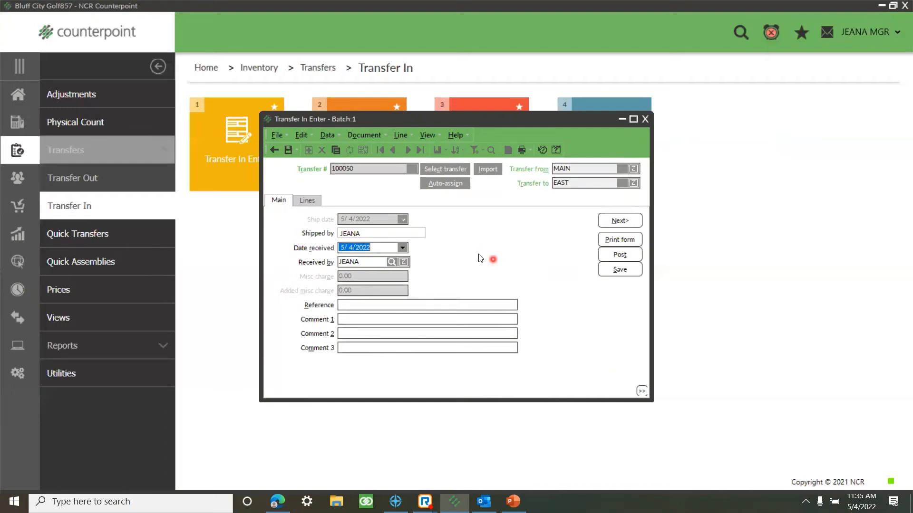
{"action": "left_click", "coordinate": [288, 150]}
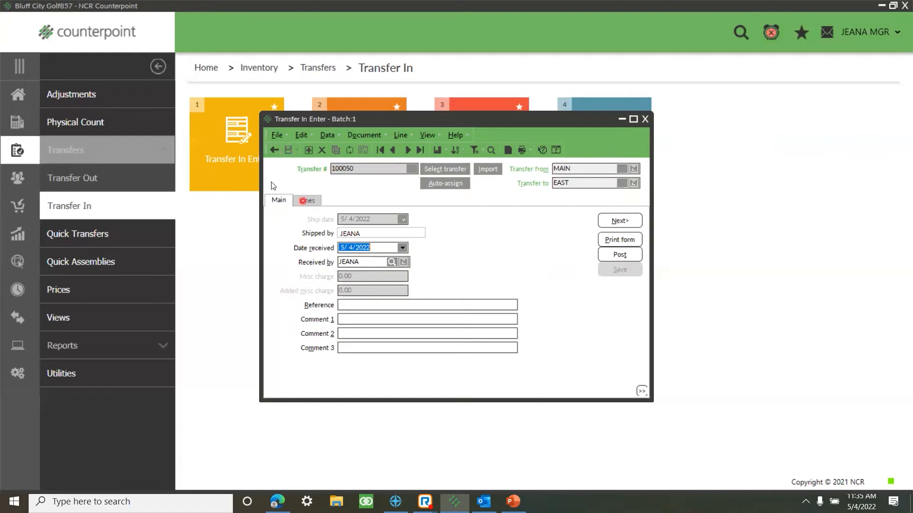
{"action": "left_click", "coordinate": [306, 200]}
- Set the ADM-PLAT line's new expected quantity to 0, save the transfer in, and close the Transfer In Enter window
{"action": "mouse_move", "coordinate": [395, 502]}
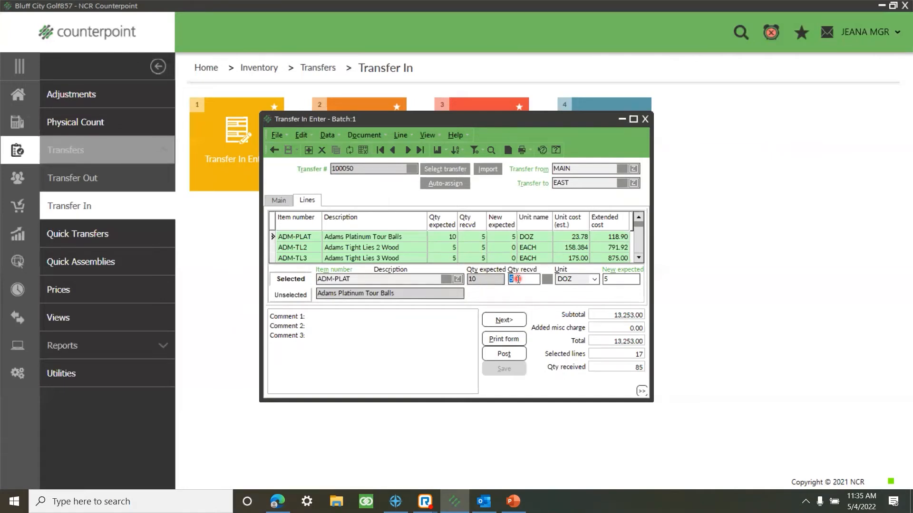
{"action": "left_click", "coordinate": [613, 281]}
{"action": "type", "text": "0"}
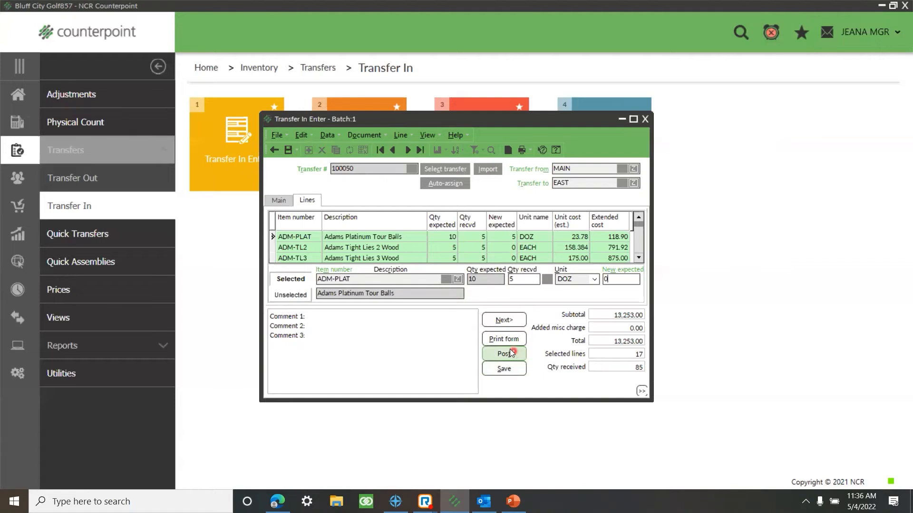
{"action": "left_click", "coordinate": [288, 150]}
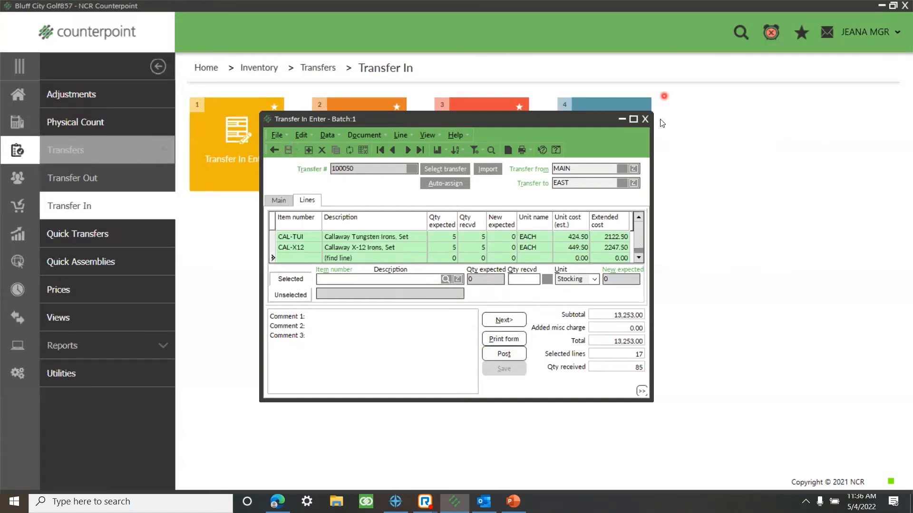
{"action": "left_click", "coordinate": [645, 119]}
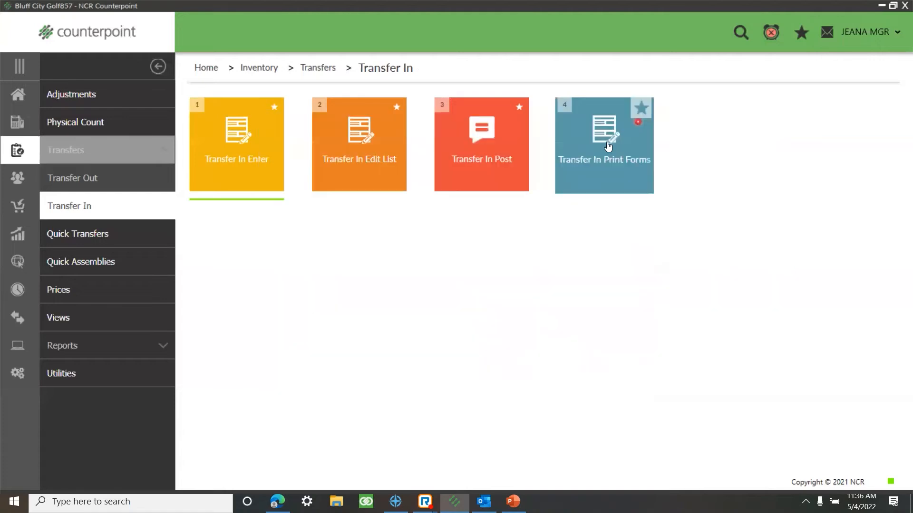
- Post the transfer in batch and dismiss the completion notice
{"action": "left_click", "coordinate": [495, 177]}
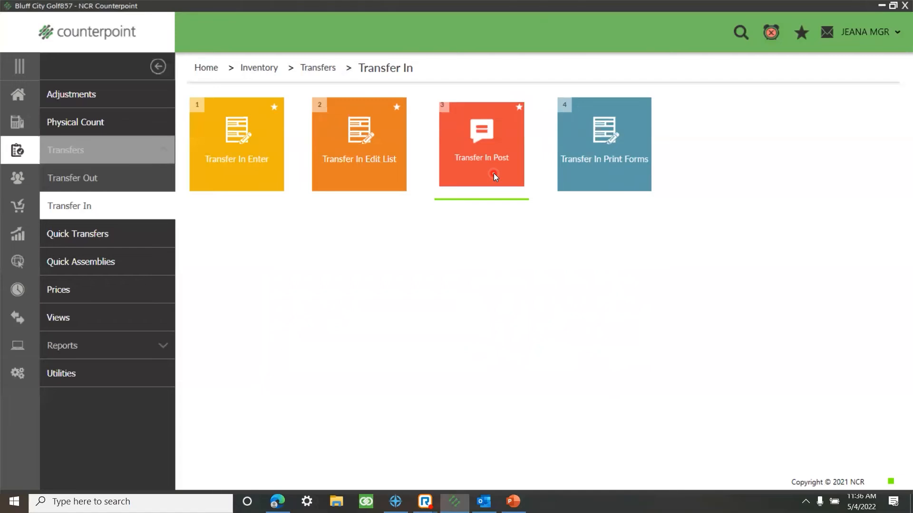
{"action": "left_click", "coordinate": [465, 275]}
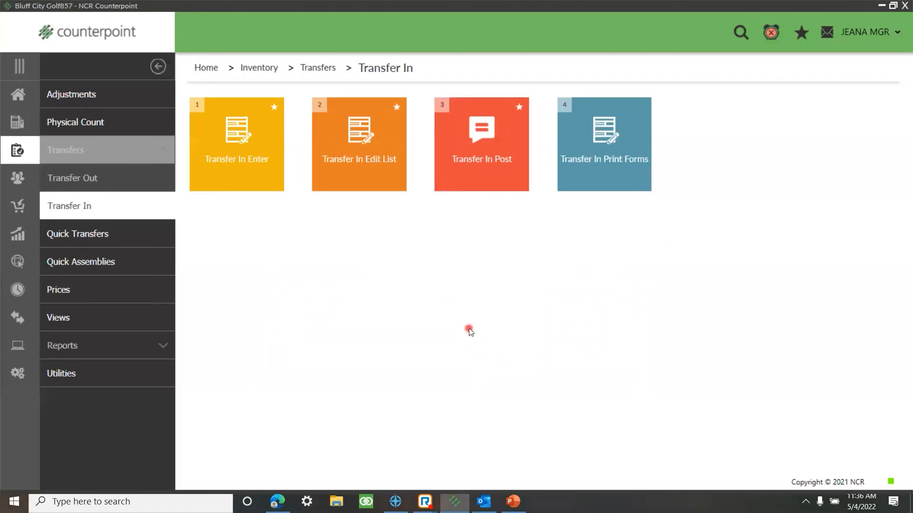
{"action": "left_click", "coordinate": [521, 295]}
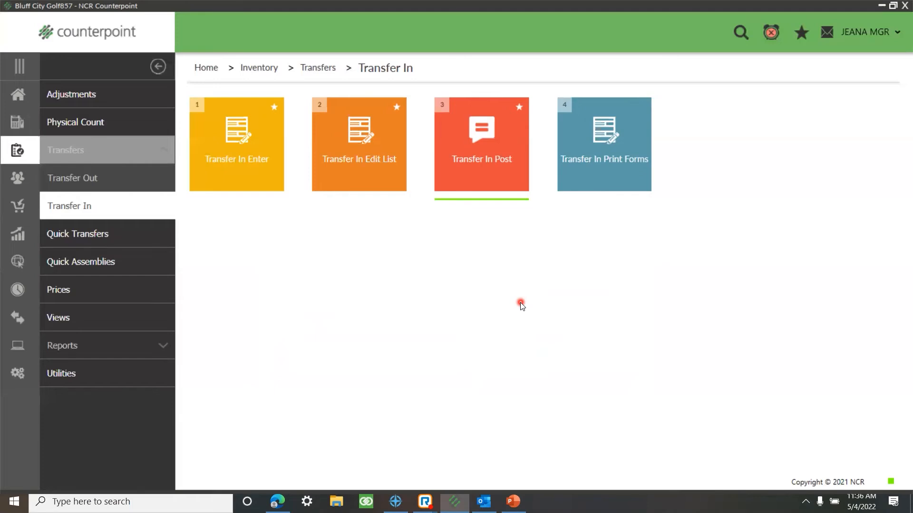
- Go to the inventory history reports, which cover adjustments, transfers in and transfers out
{"action": "left_click", "coordinate": [12, 98]}
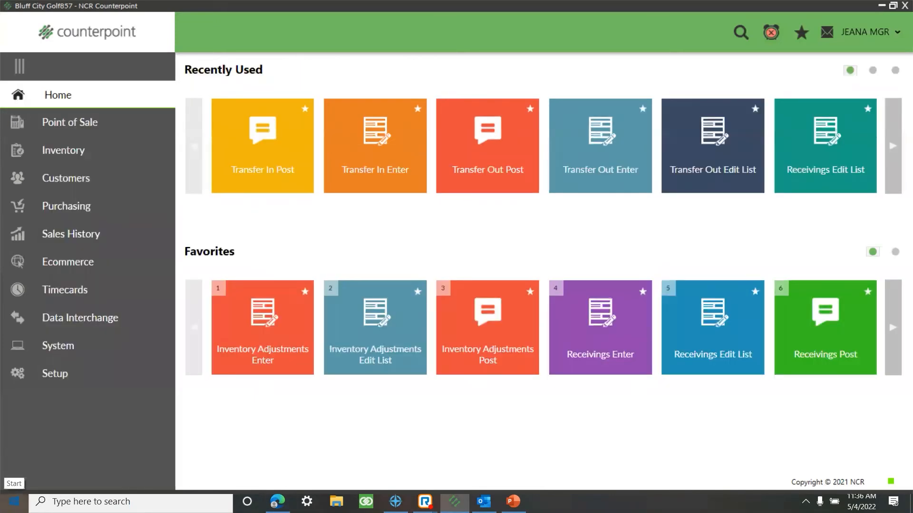
{"action": "left_click", "coordinate": [86, 496]}
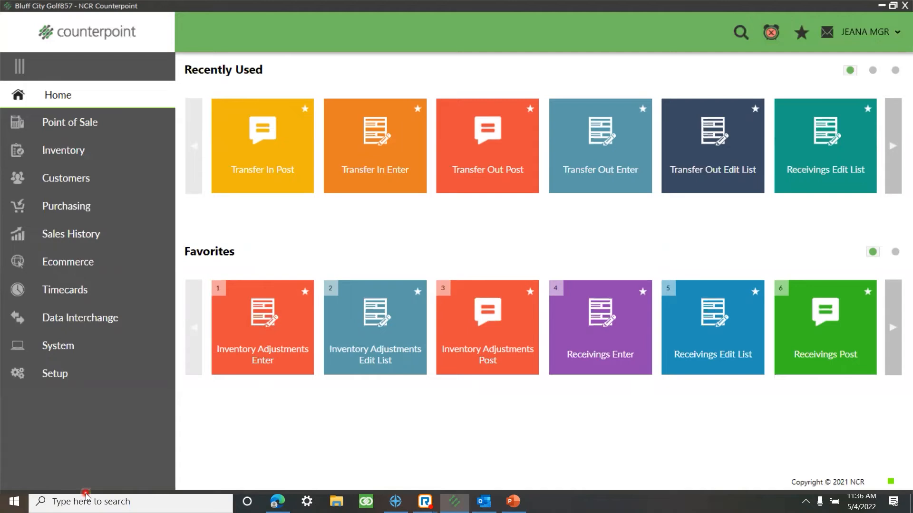
{"action": "left_click", "coordinate": [104, 151]}
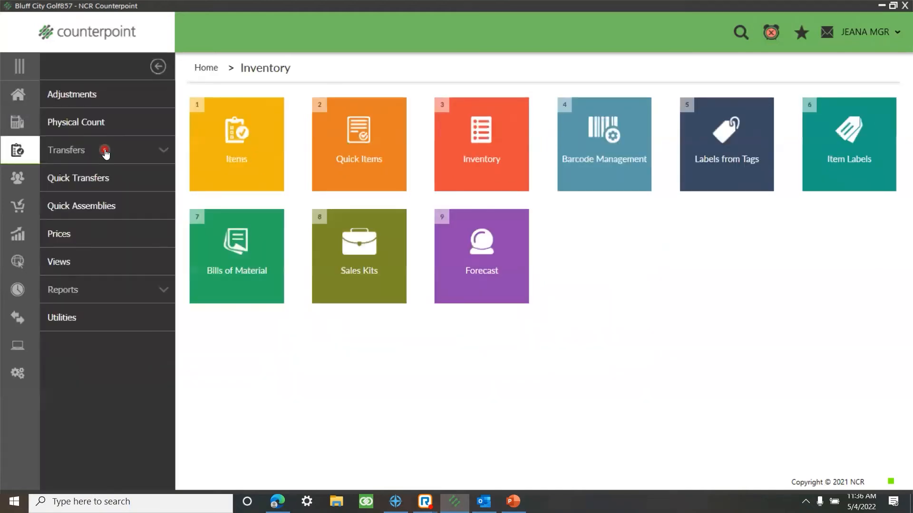
{"action": "left_click", "coordinate": [113, 288]}
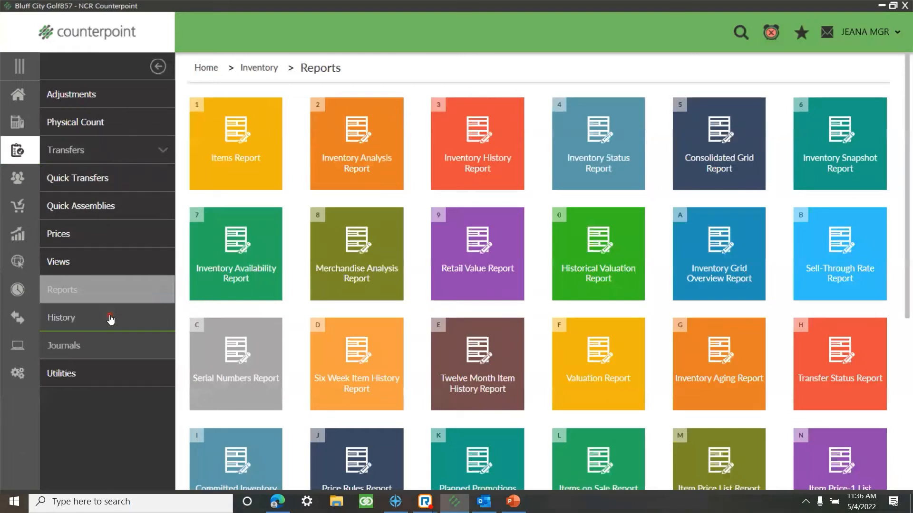
{"action": "left_click", "coordinate": [110, 319]}
{"action": "left_click", "coordinate": [224, 180]}
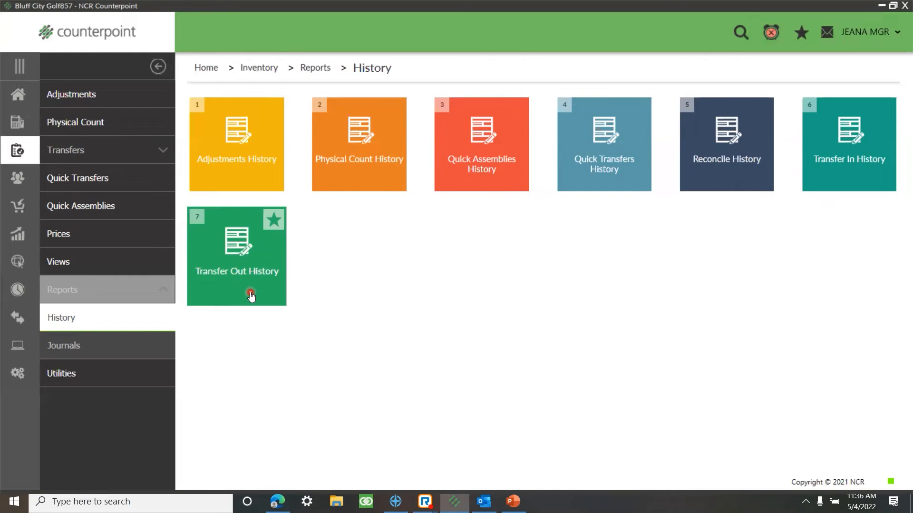
- Preview the unfiltered Inventory Adjustments History report to check its transaction dates, and close the preview
{"action": "left_click", "coordinate": [248, 175]}
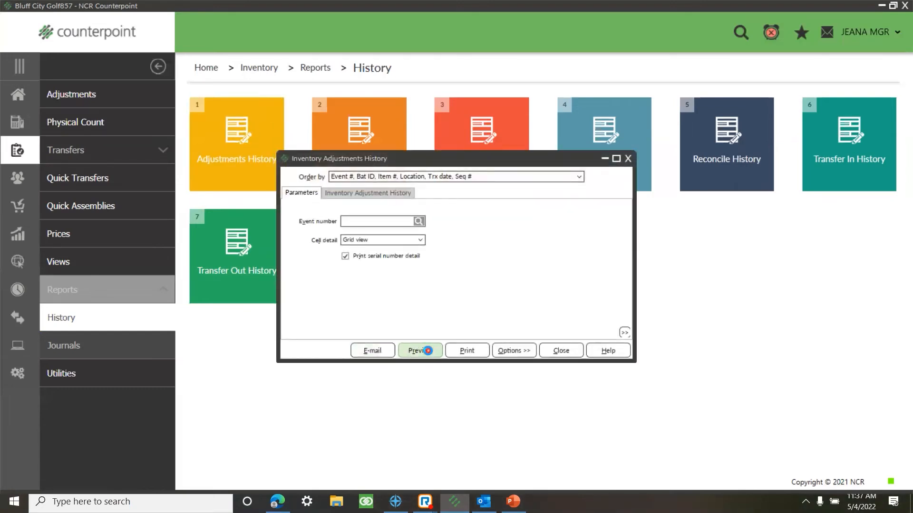
{"action": "left_click", "coordinate": [427, 350]}
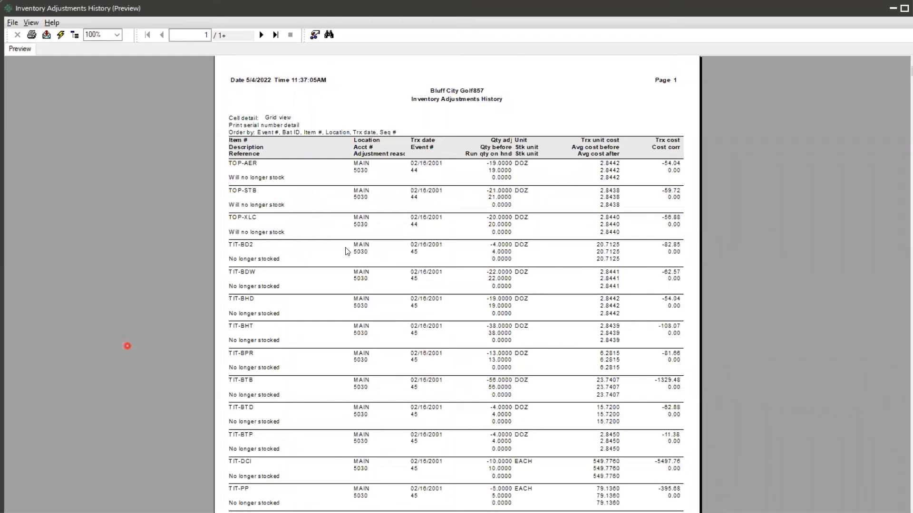
{"action": "left_click", "coordinate": [444, 164]}
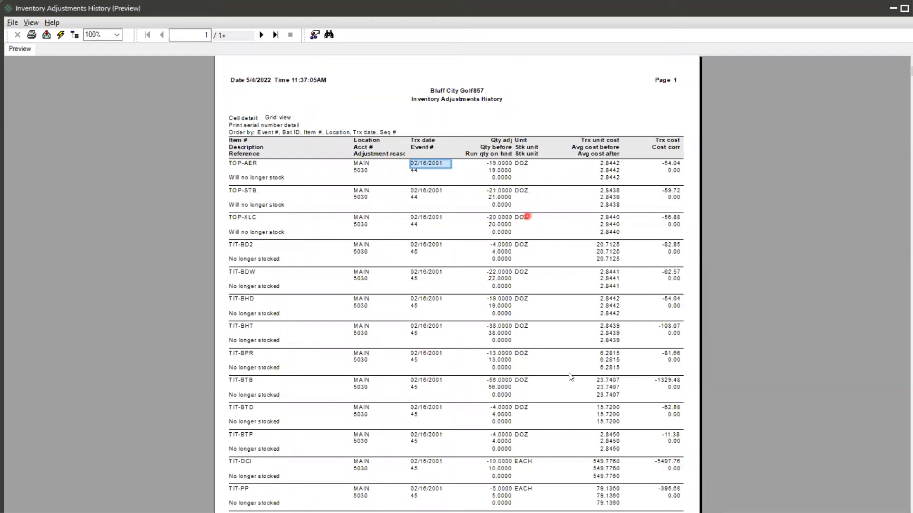
{"action": "left_click", "coordinate": [902, 8]}
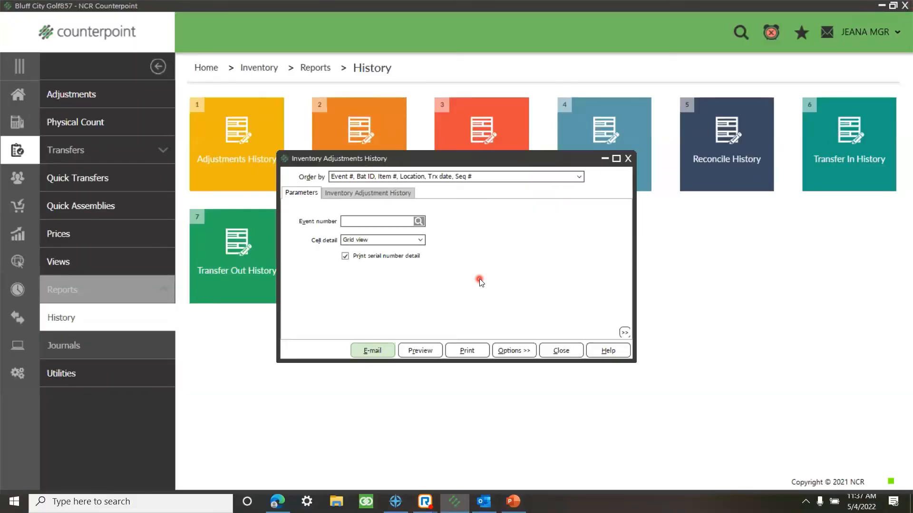
- Limit the adjustments history to transaction dates starting 1/1/2022, and preview the filtered report before closing the preview
{"action": "left_click", "coordinate": [388, 192]}
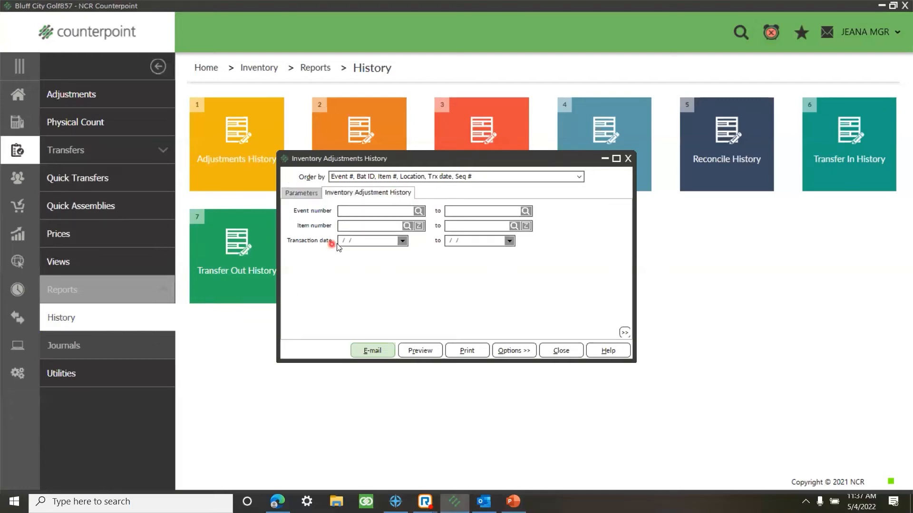
{"action": "left_click", "coordinate": [361, 241]}
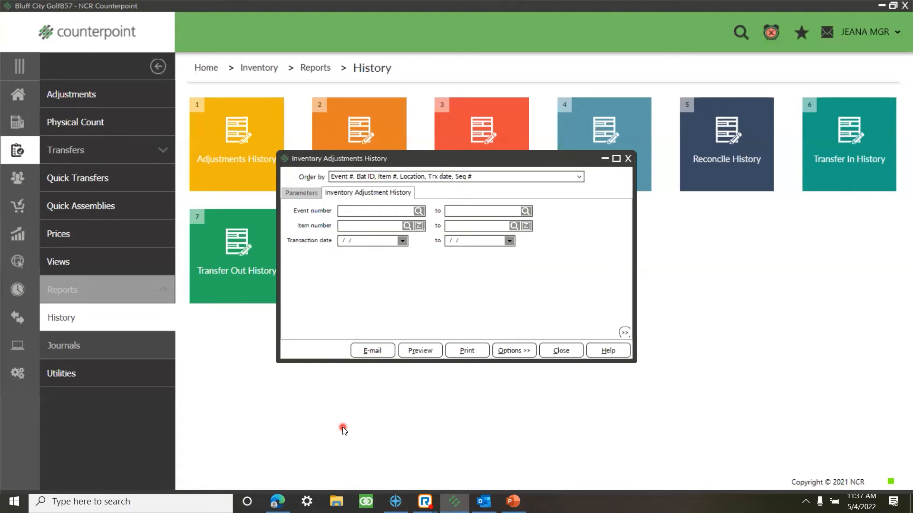
{"action": "key", "text": "space"}
{"action": "key", "text": "BackSpace"}
{"action": "key", "text": "y"}
{"action": "key", "text": "minus"}
{"action": "key", "text": "minus"}
{"action": "key", "text": "minus"}
{"action": "key", "text": "Delete"}
{"action": "key", "text": "plus"}
{"action": "key", "text": "plus"}
{"action": "key", "text": "plus"}
{"action": "key", "text": "Delete"}
{"action": "key", "text": "y"}
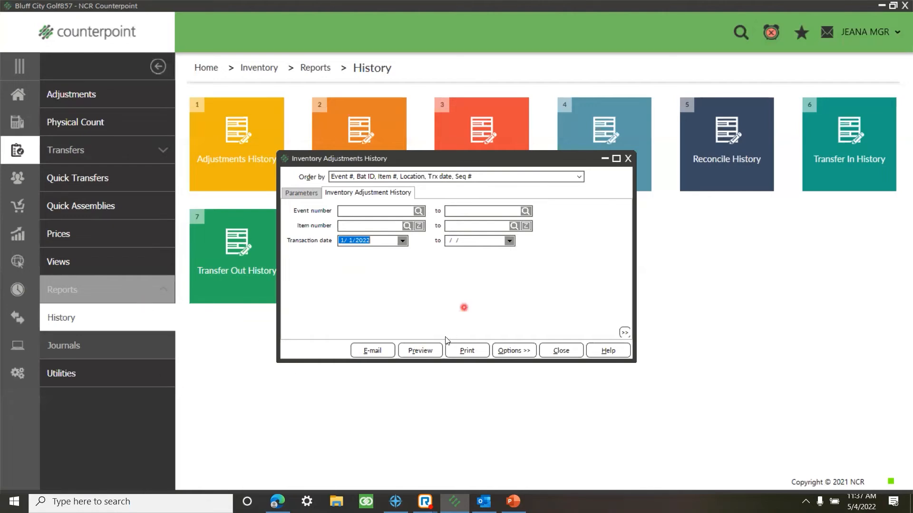
{"action": "left_click", "coordinate": [429, 352]}
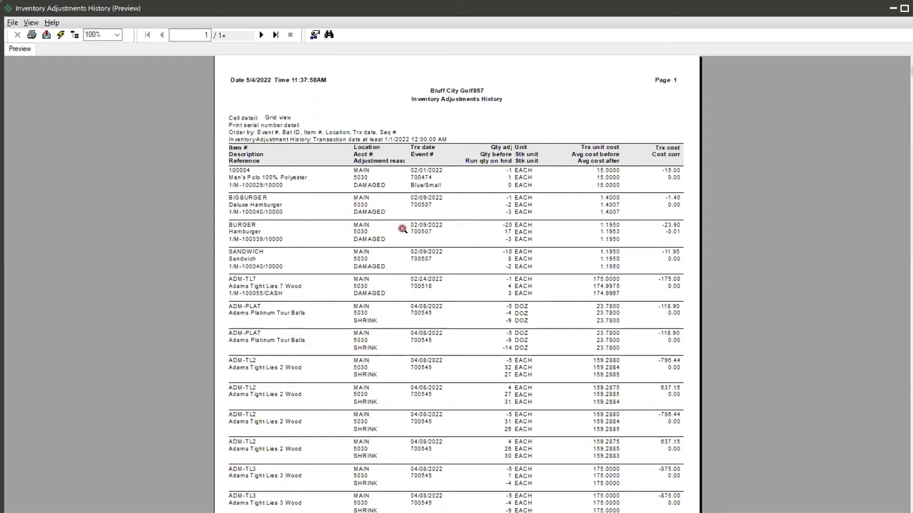
{"action": "left_click", "coordinate": [903, 9]}
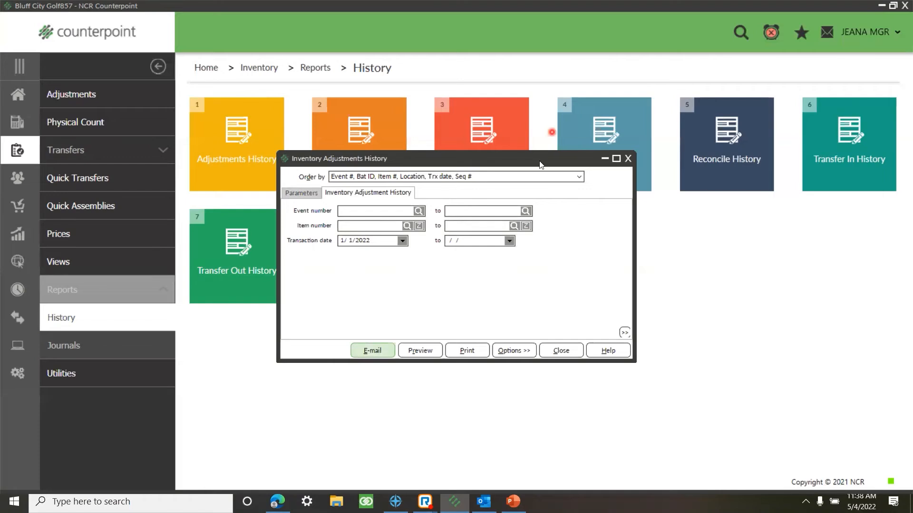
- Order the adjustments history by adjustment reason code first, followed by item number, and preview the report
{"action": "left_click", "coordinate": [571, 179]}
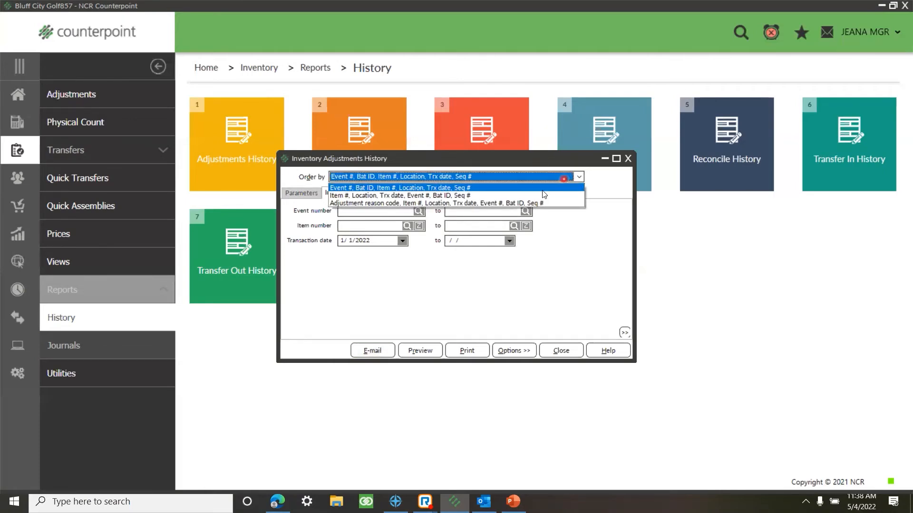
{"action": "left_click", "coordinate": [526, 205]}
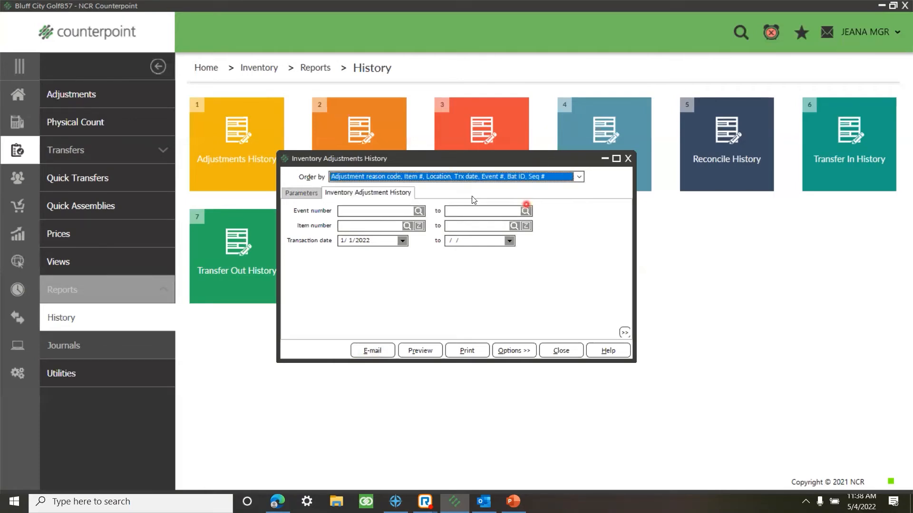
{"action": "left_click", "coordinate": [433, 354]}
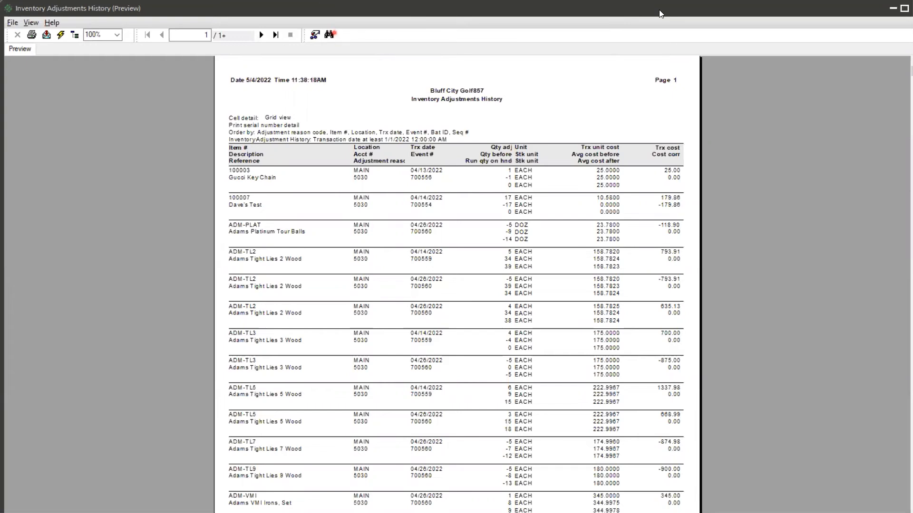
- Examine the adjustment reason codes on pages 2 and 3, and close the preview and the Inventory Adjustments History window
{"action": "left_click", "coordinate": [261, 35]}
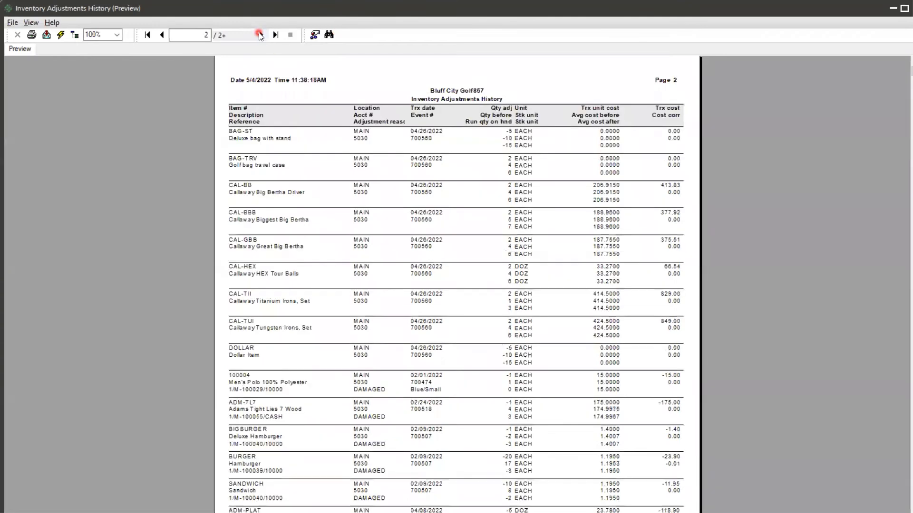
{"action": "left_click", "coordinate": [385, 389]}
{"action": "left_click", "coordinate": [391, 417]}
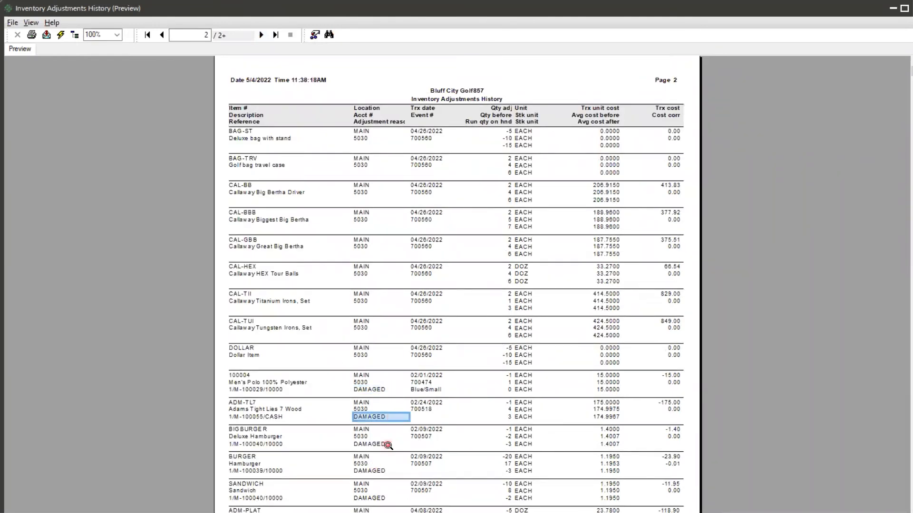
{"action": "left_click", "coordinate": [386, 444]}
{"action": "left_click", "coordinate": [387, 471]}
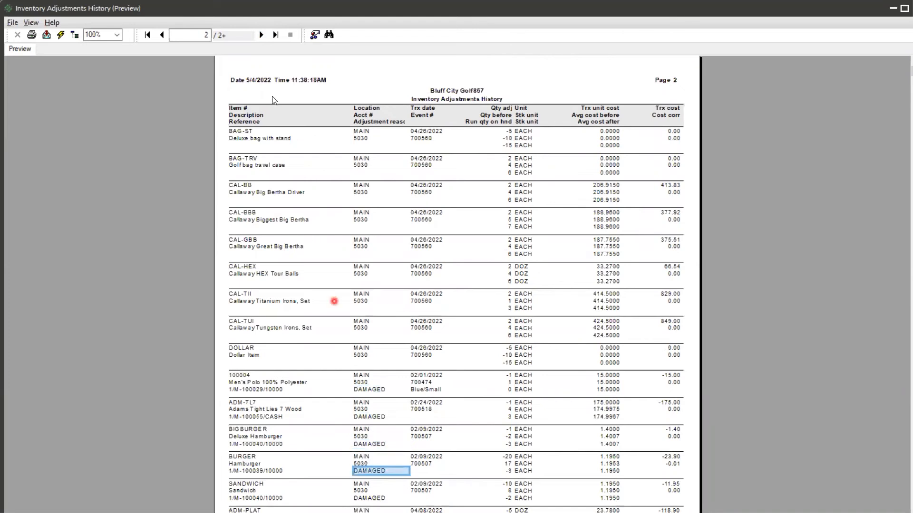
{"action": "left_click", "coordinate": [261, 35]}
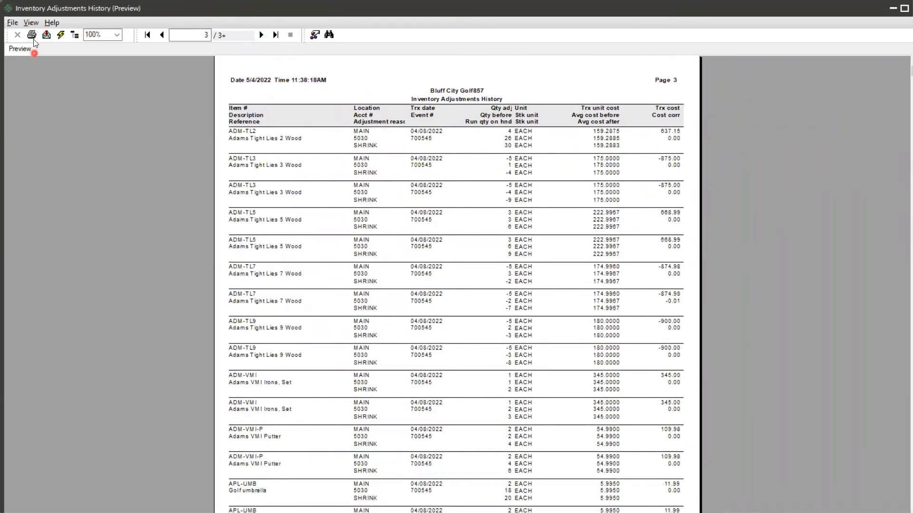
{"action": "left_click", "coordinate": [12, 23]}
{"action": "left_click", "coordinate": [23, 78]}
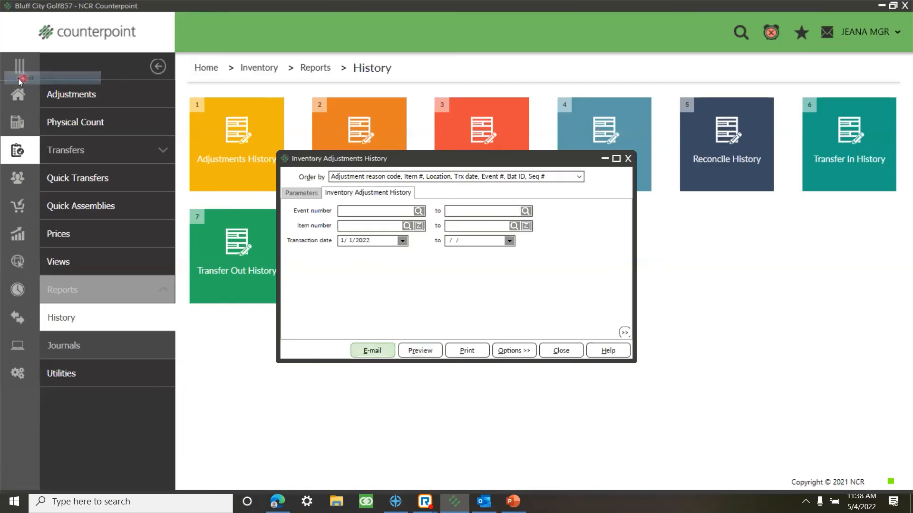
{"action": "left_click", "coordinate": [626, 159]}
- Preview the Transfer In History report for dates received from 5/1/2022, and close the preview and report window
{"action": "left_click", "coordinate": [858, 181]}
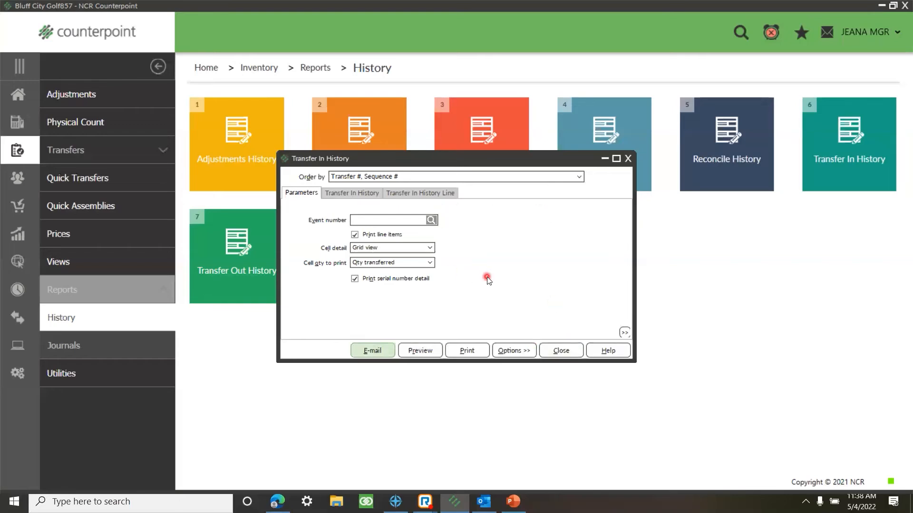
{"action": "left_click", "coordinate": [361, 193]}
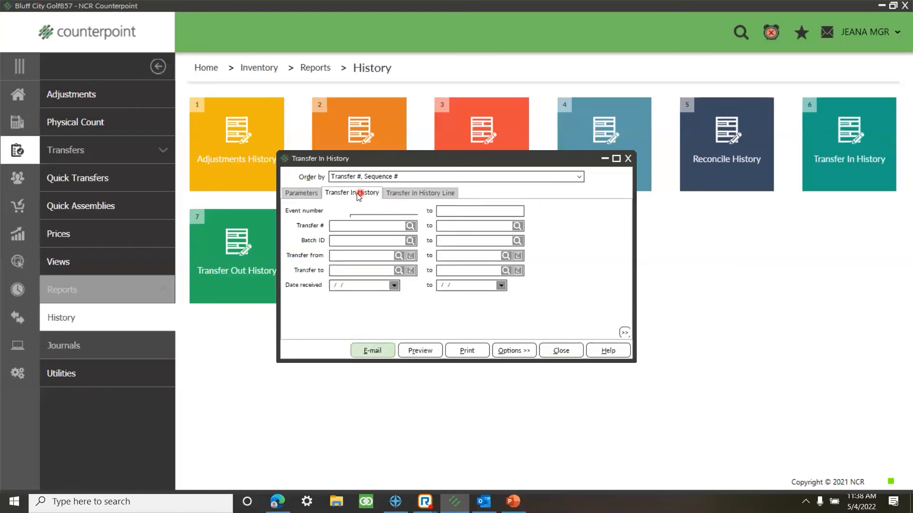
{"action": "left_click", "coordinate": [807, 467]}
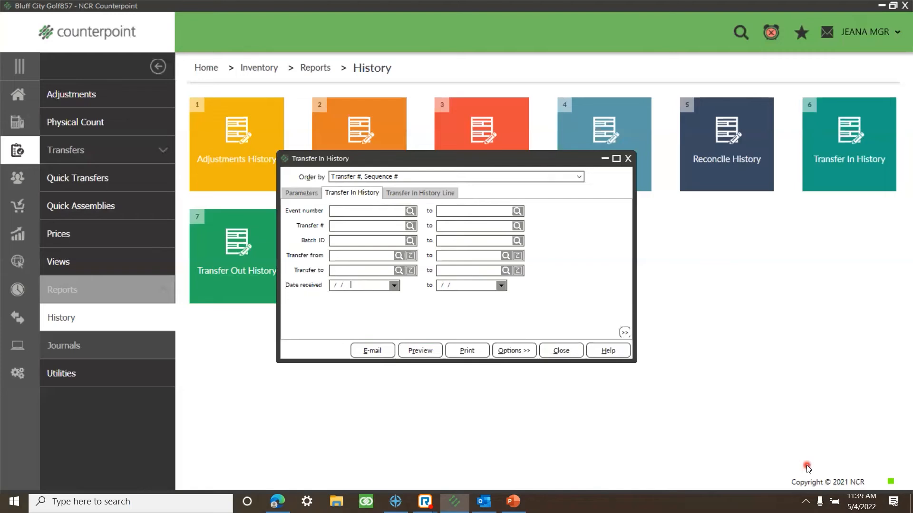
{"action": "left_click", "coordinate": [806, 465]}
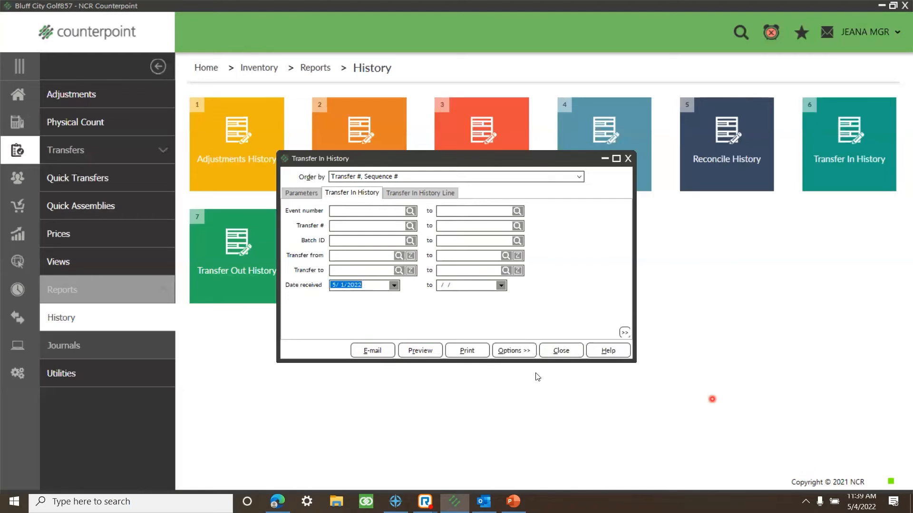
{"action": "left_click", "coordinate": [422, 352]}
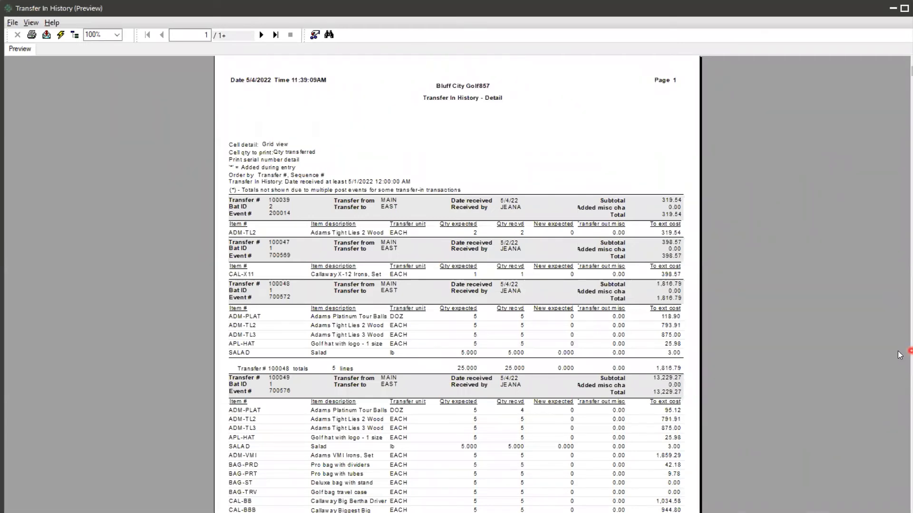
{"action": "left_click", "coordinate": [12, 23]}
{"action": "left_click", "coordinate": [35, 81]}
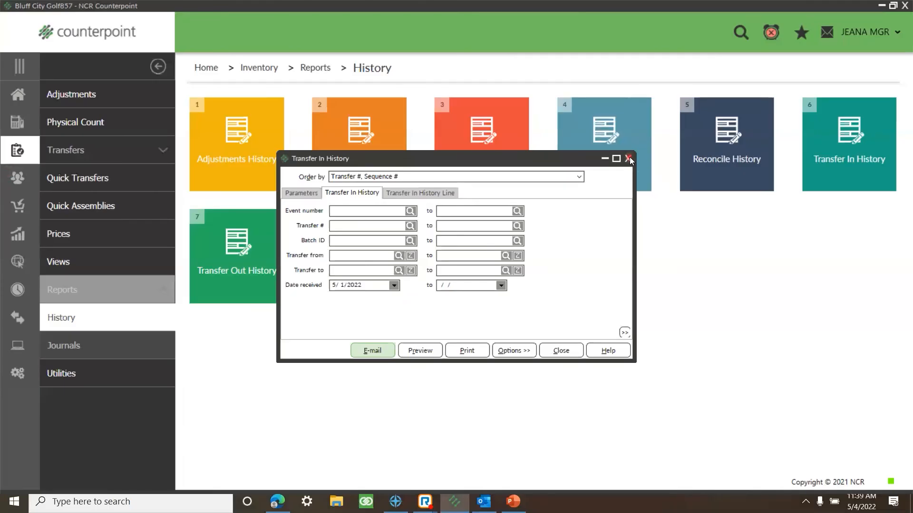
{"action": "left_click", "coordinate": [628, 159]}
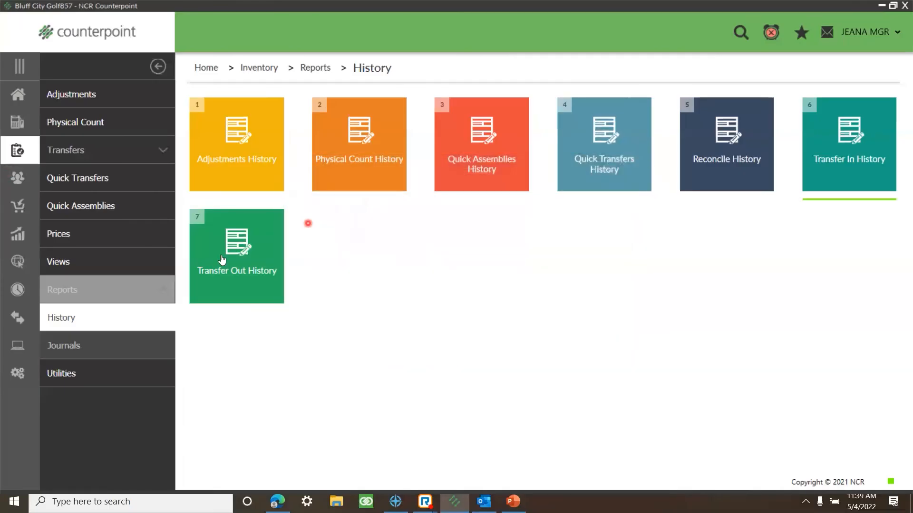
- Preview the Transfer Out History report for ship dates from 5/1/2022, and close the preview and report window
{"action": "left_click", "coordinate": [225, 298]}
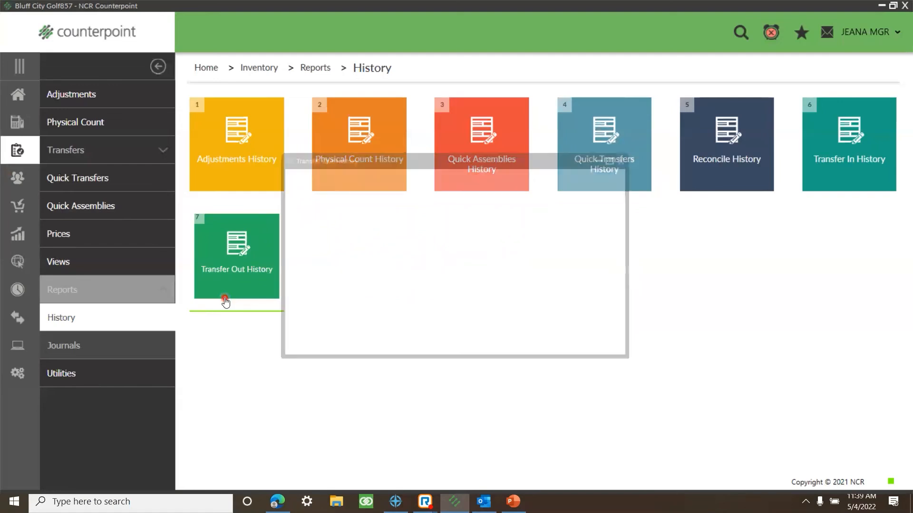
{"action": "left_click", "coordinate": [339, 194]}
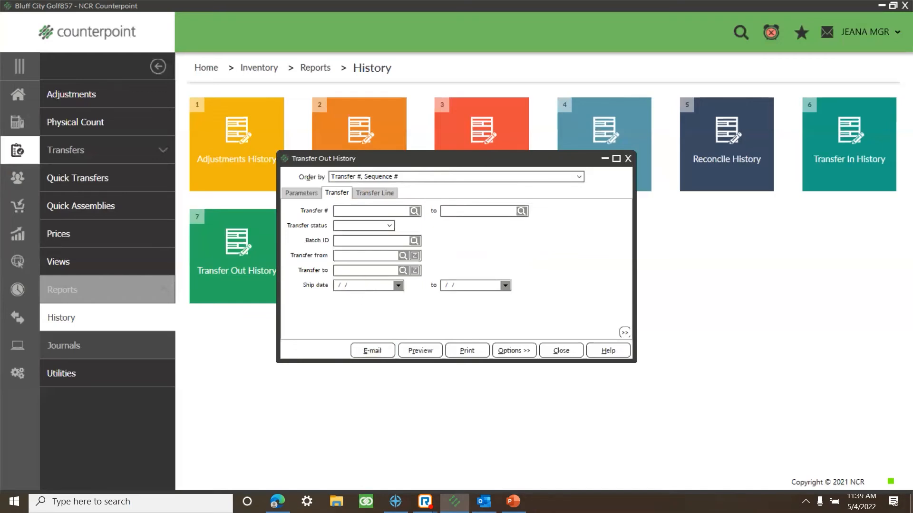
{"action": "left_click", "coordinate": [351, 286]}
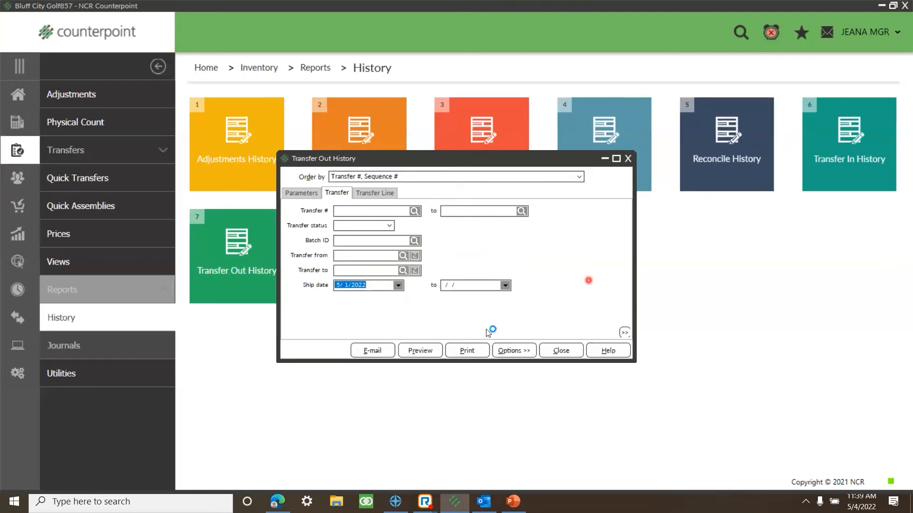
{"action": "left_click", "coordinate": [437, 347]}
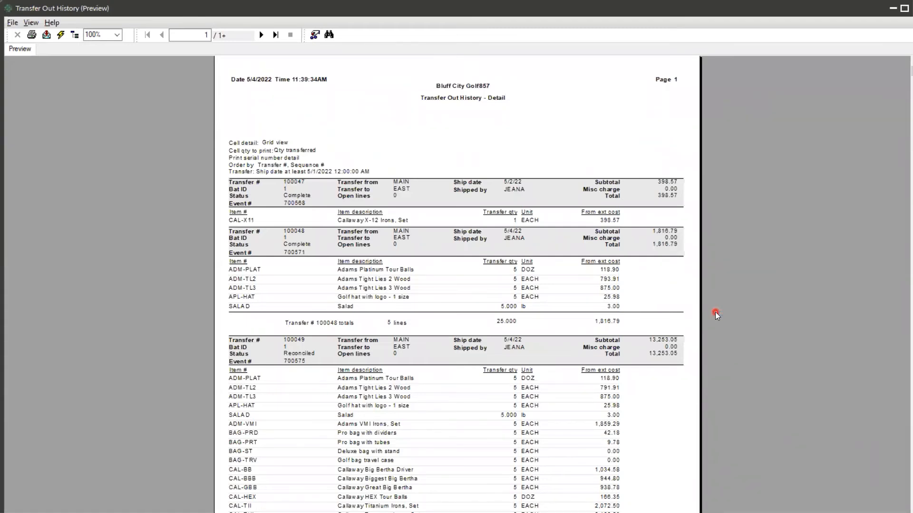
{"action": "left_click", "coordinate": [11, 22]}
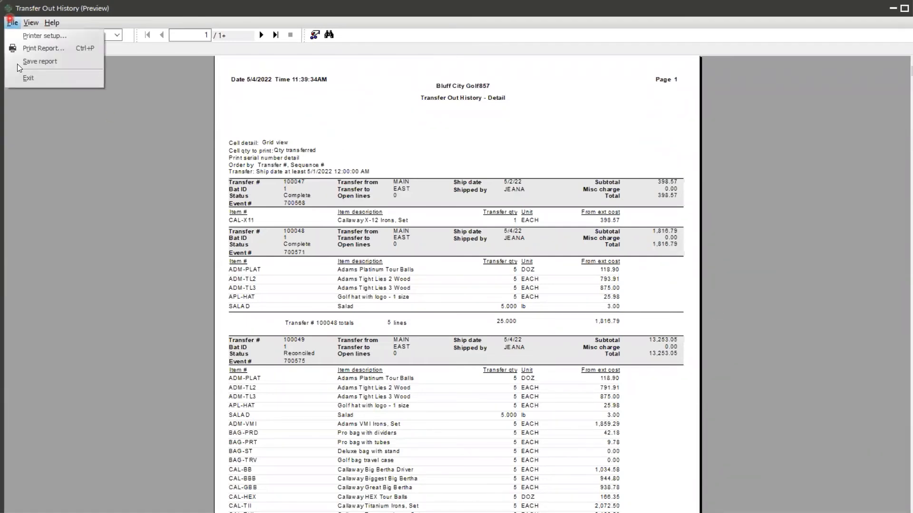
{"action": "left_click", "coordinate": [25, 77]}
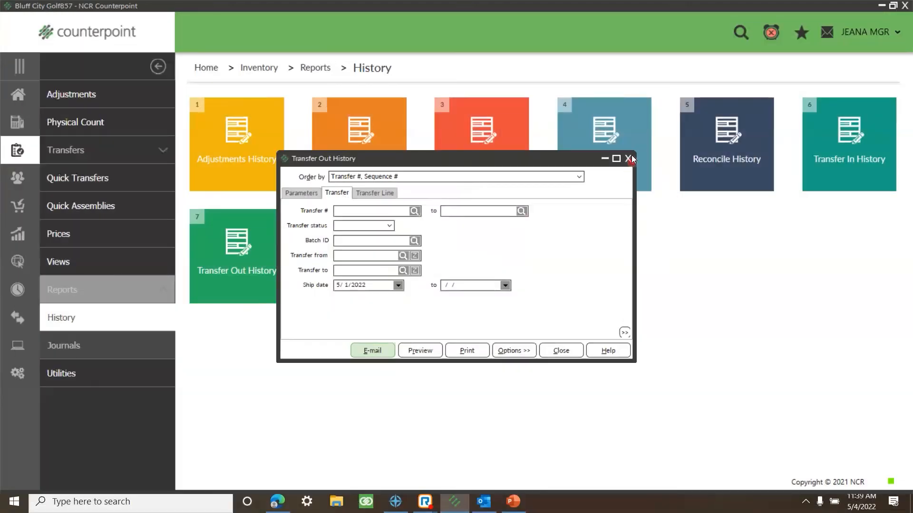
{"action": "left_click", "coordinate": [627, 157]}
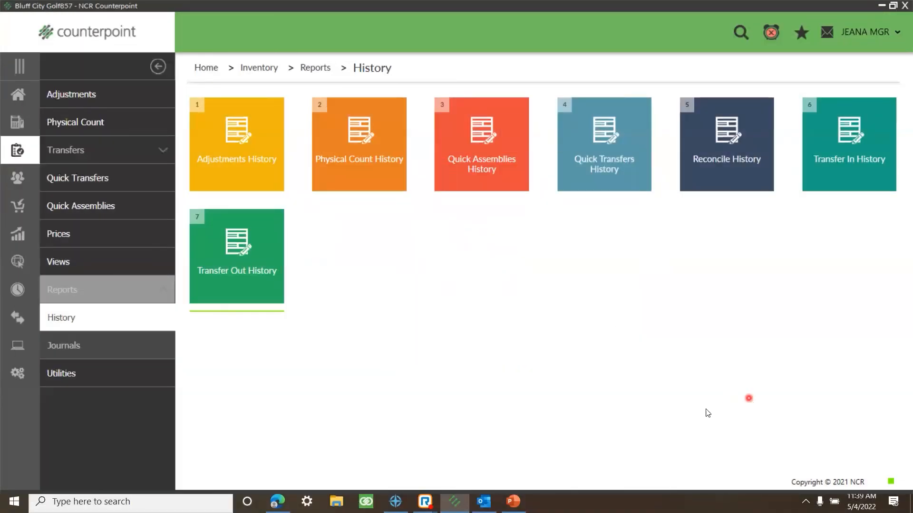
- Go to the purchasing history reports and open the Receivings History report
{"action": "left_click", "coordinate": [26, 94]}
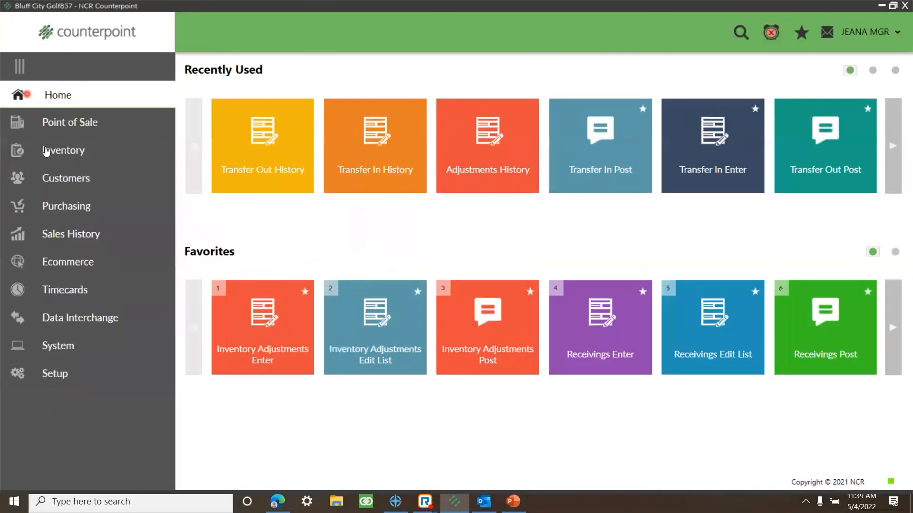
{"action": "left_click", "coordinate": [99, 207]}
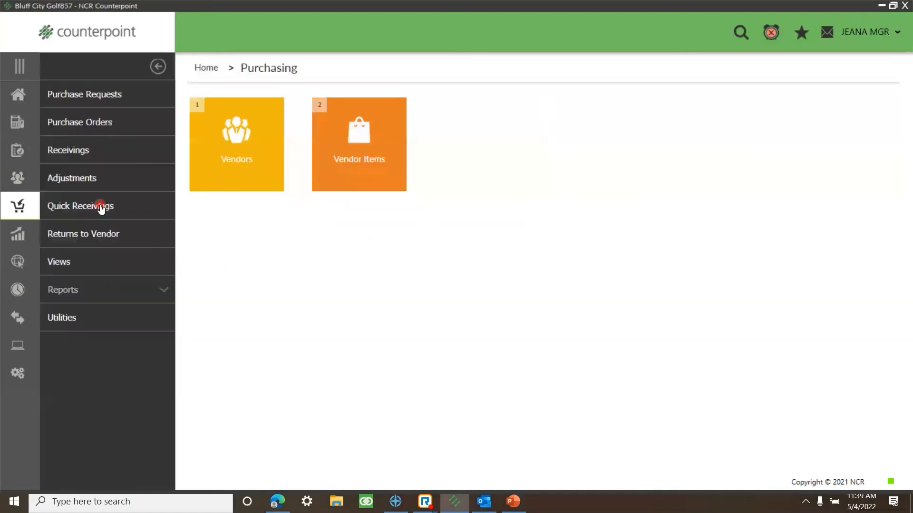
{"action": "left_click", "coordinate": [88, 291]}
{"action": "left_click", "coordinate": [90, 323]}
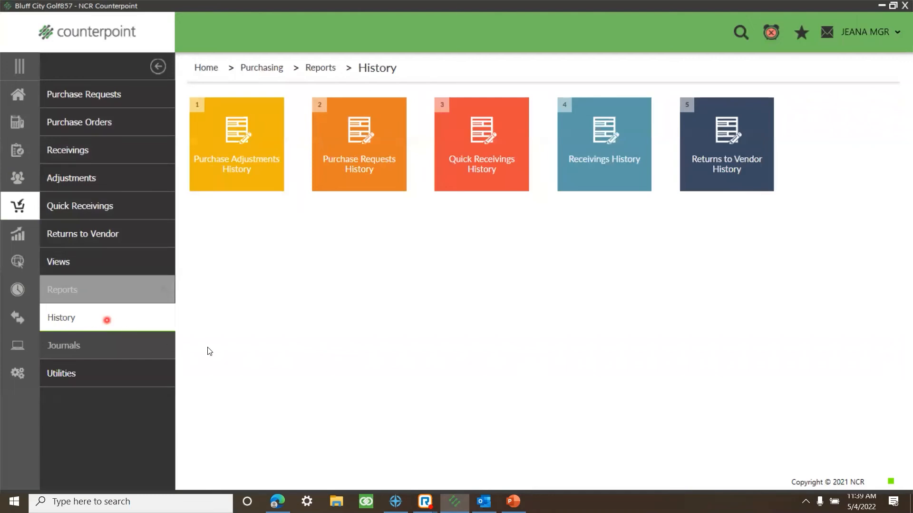
{"action": "left_click", "coordinate": [602, 180]}
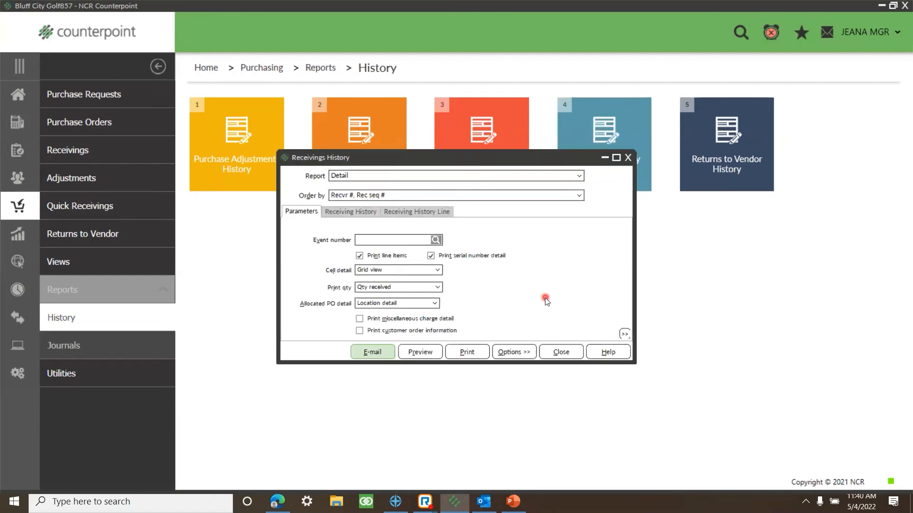
{"action": "left_click", "coordinate": [357, 213]}
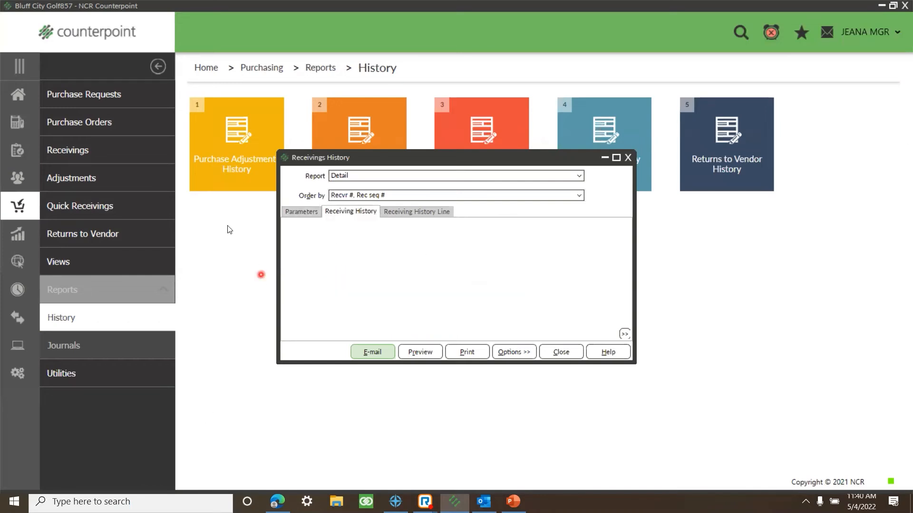
{"action": "left_click", "coordinate": [356, 209]}
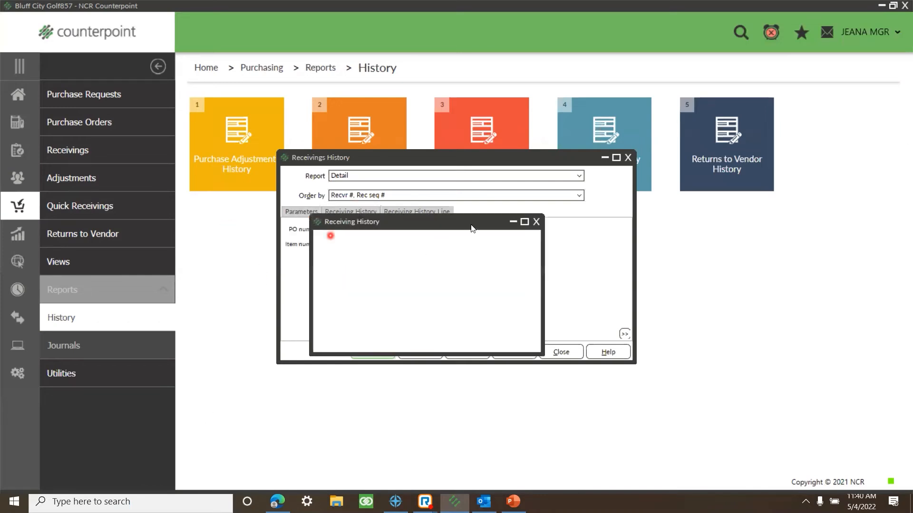
{"action": "left_click", "coordinate": [536, 221]}
{"action": "left_click", "coordinate": [349, 208]}
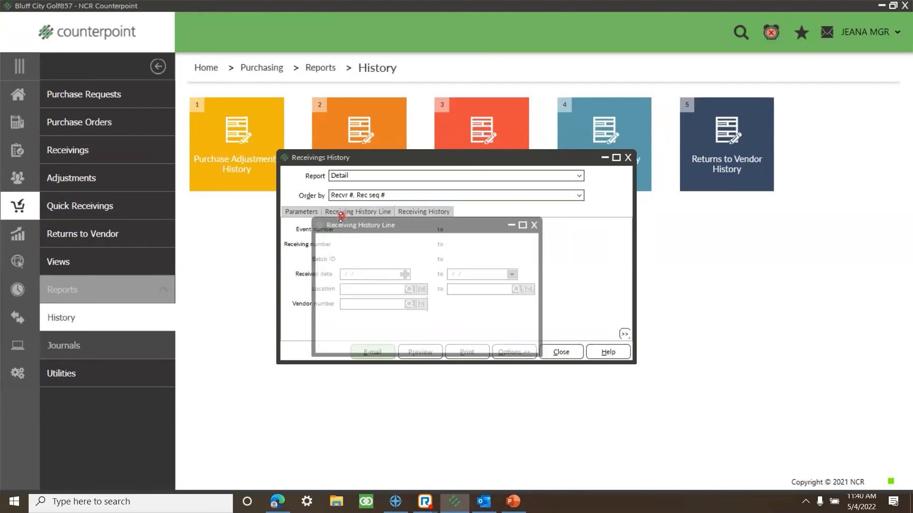
{"action": "left_click", "coordinate": [535, 225]}
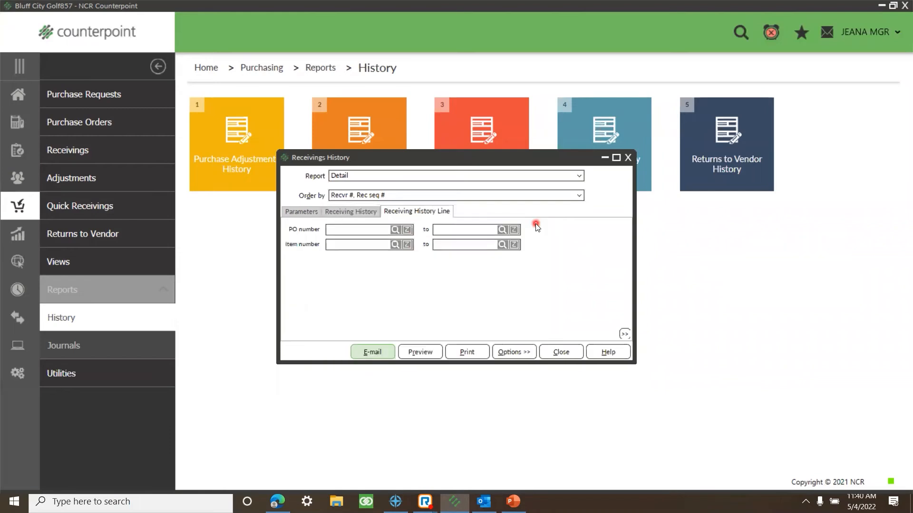
- Preview the Receivings History report for received dates from 5/4/2022 and vendor ADAMS, and close the preview
{"action": "left_click", "coordinate": [364, 211]}
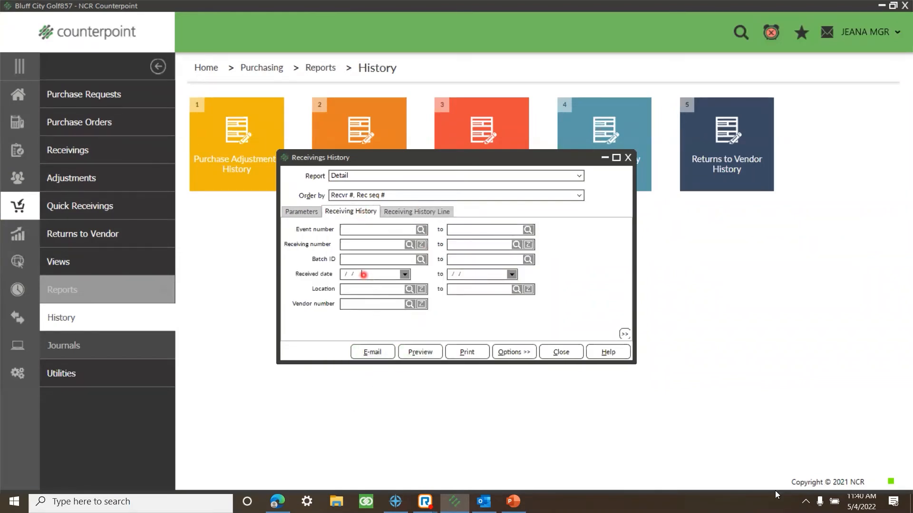
{"action": "key", "text": "t"}
{"action": "key", "text": "Tab"}
{"action": "left_click", "coordinate": [352, 304]}
{"action": "mouse_move", "coordinate": [277, 501]}
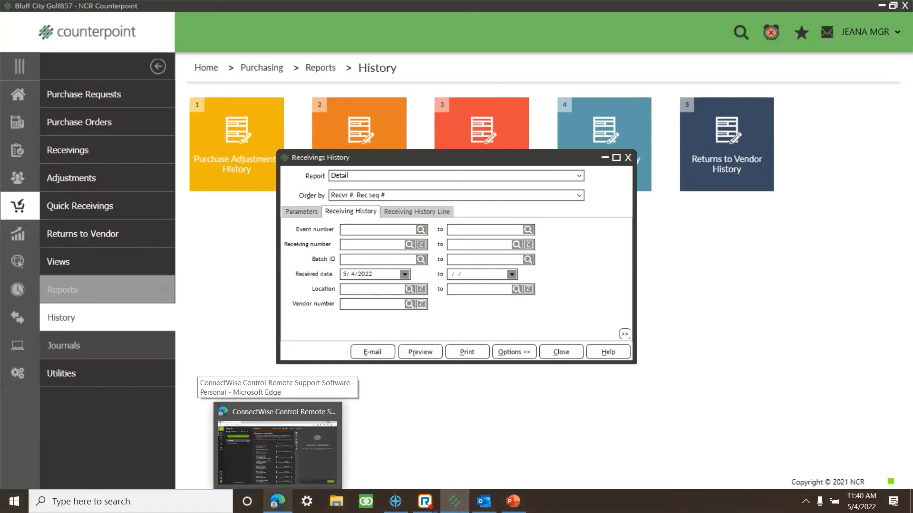
{"action": "type", "text": "ADMA"}
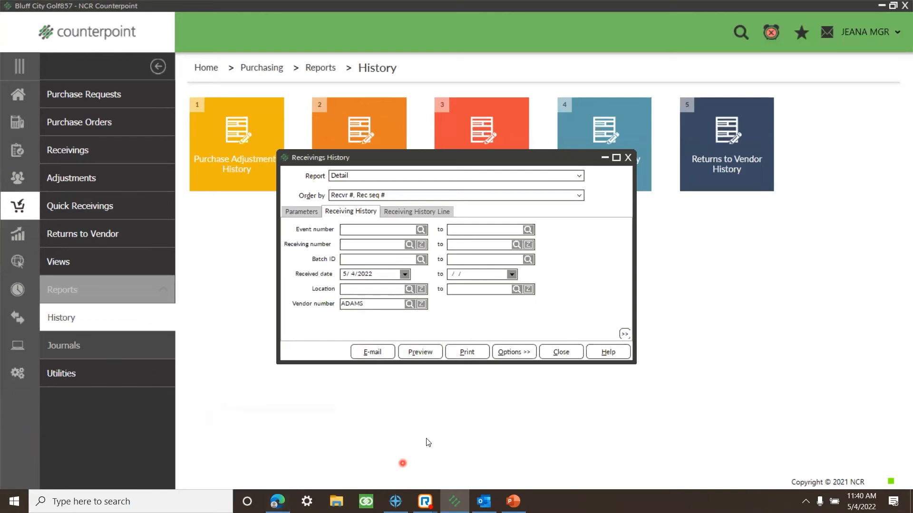
{"action": "left_click", "coordinate": [417, 353]}
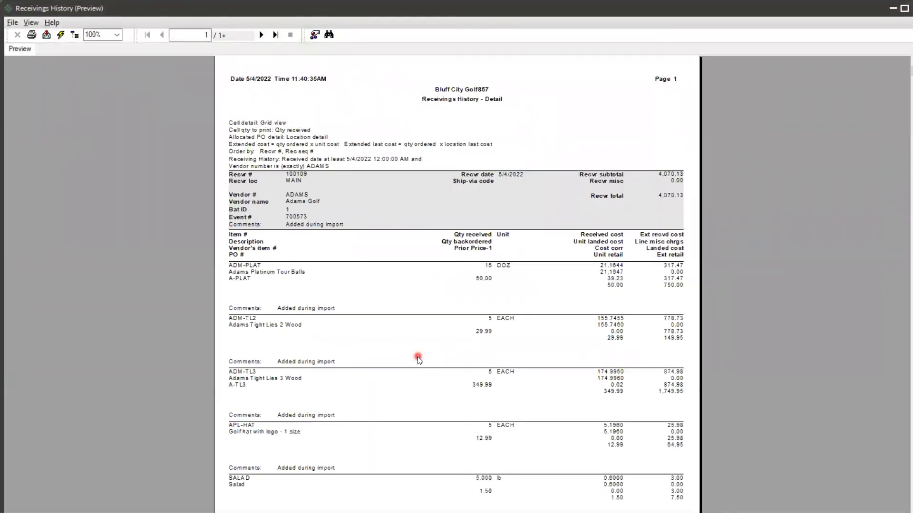
{"action": "left_click", "coordinate": [11, 23]}
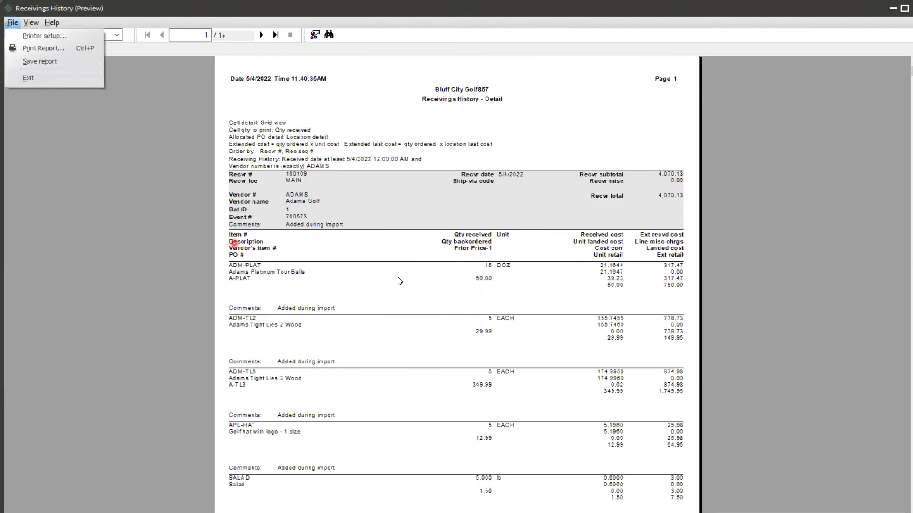
{"action": "left_click", "coordinate": [53, 77]}
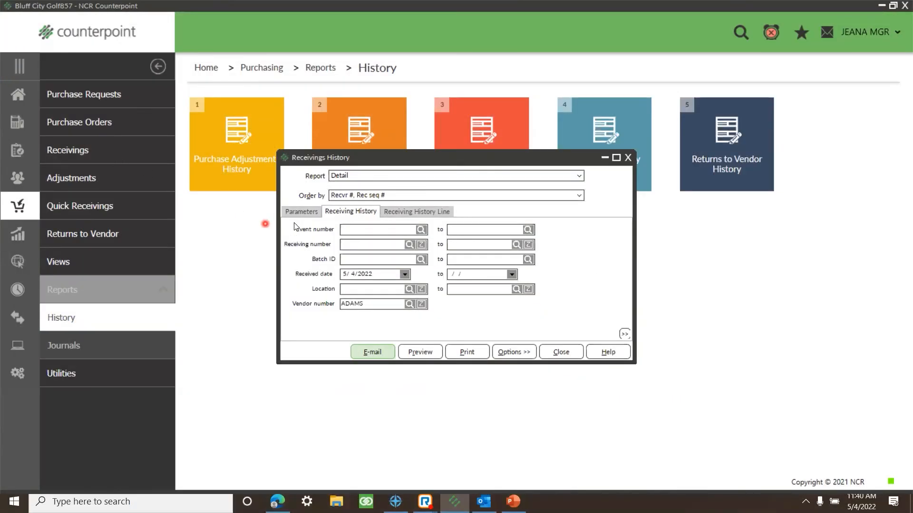
- Preview the Receivings History report again with line items printed, select the ADM-PLAT item, and close the preview and report window
{"action": "left_click", "coordinate": [289, 211]}
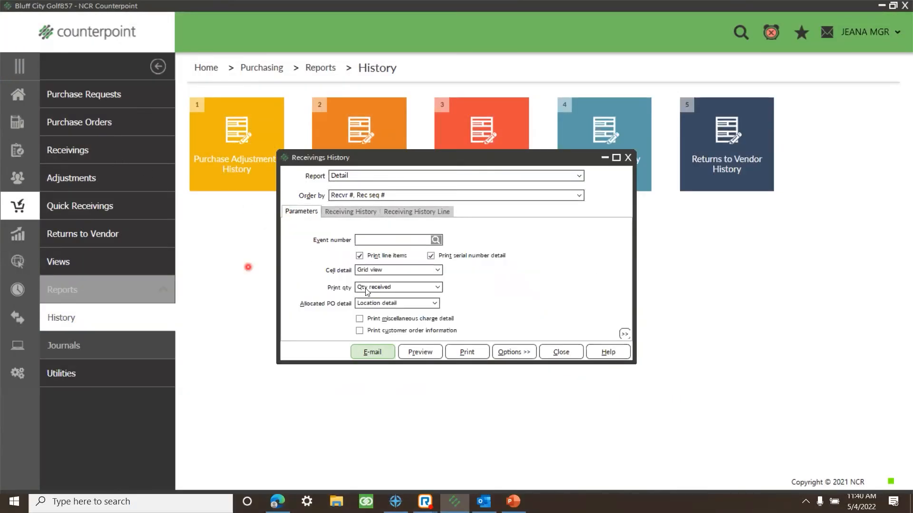
{"action": "left_click", "coordinate": [359, 257]}
{"action": "left_click", "coordinate": [430, 352]}
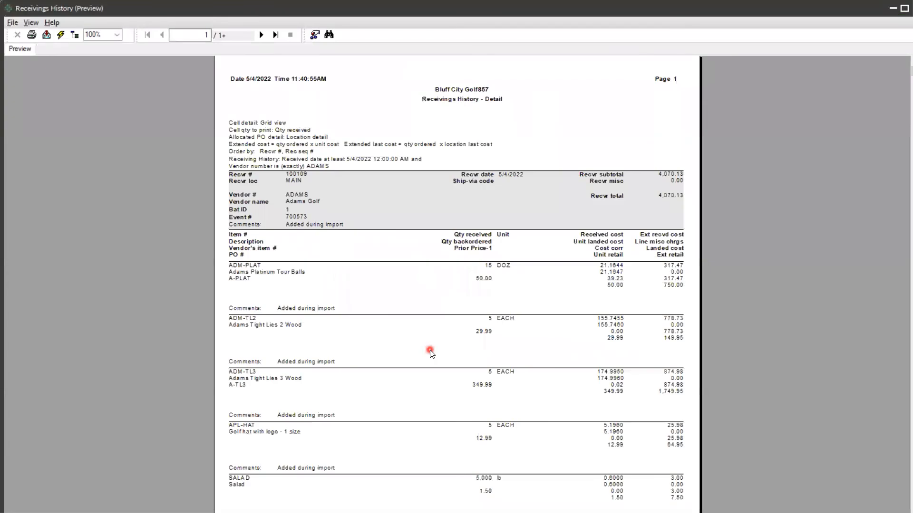
{"action": "left_click", "coordinate": [259, 269]}
{"action": "left_click", "coordinate": [257, 265]}
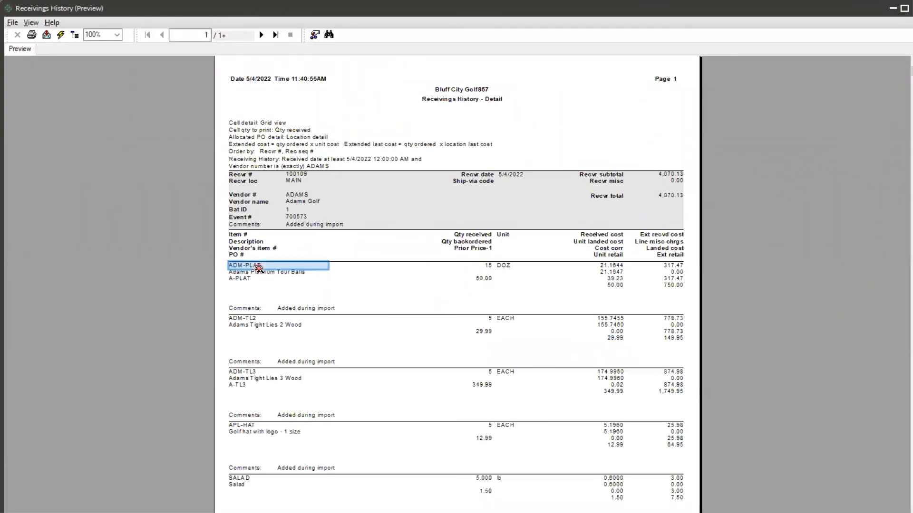
{"action": "left_click", "coordinate": [13, 23]}
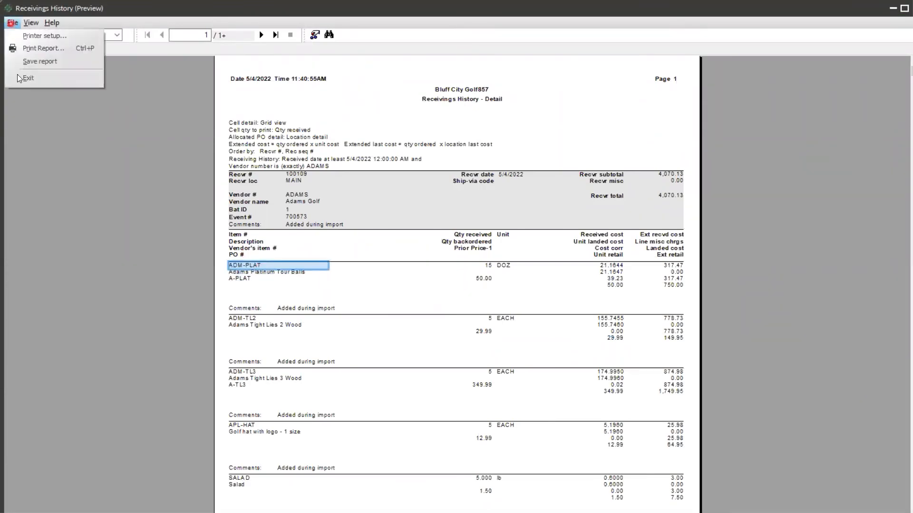
{"action": "left_click", "coordinate": [28, 79]}
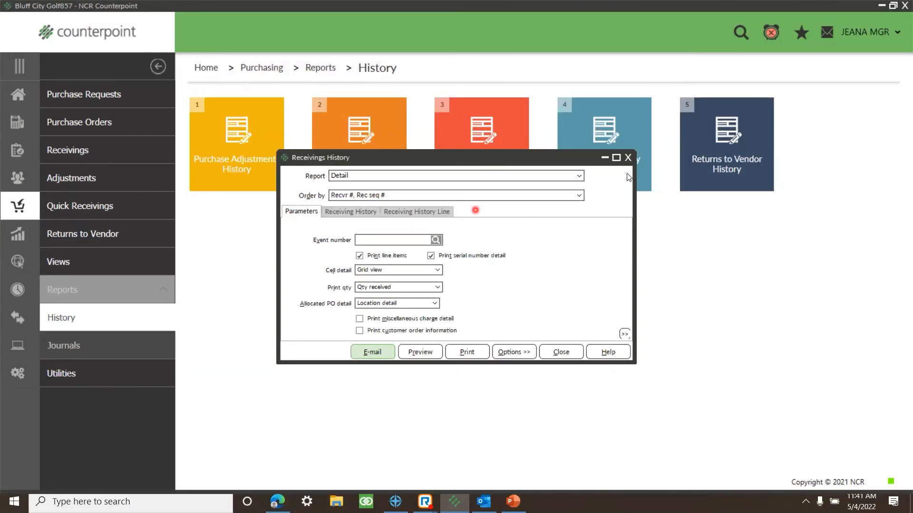
{"action": "left_click", "coordinate": [628, 158]}
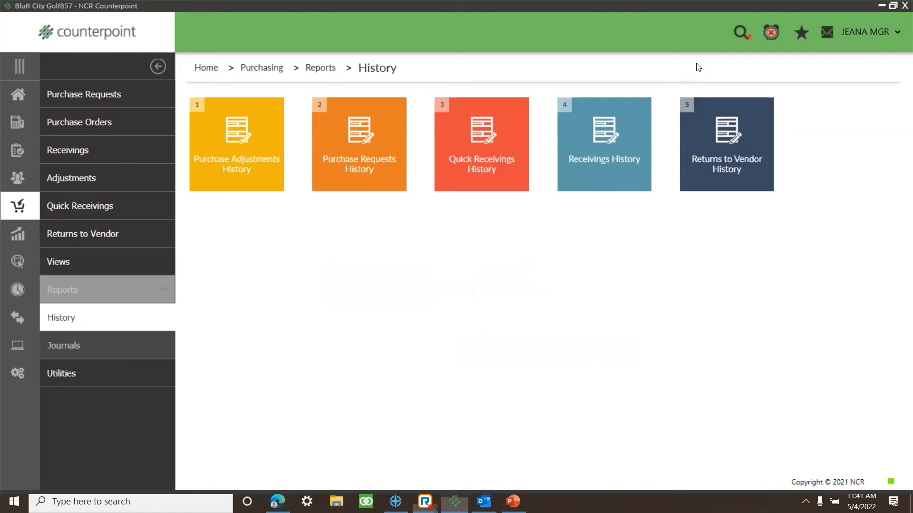
- Switch to PowerPoint, present the slides from Key Takeaways through Q&A, and end the slide show
{"action": "left_click", "coordinate": [630, 389]}
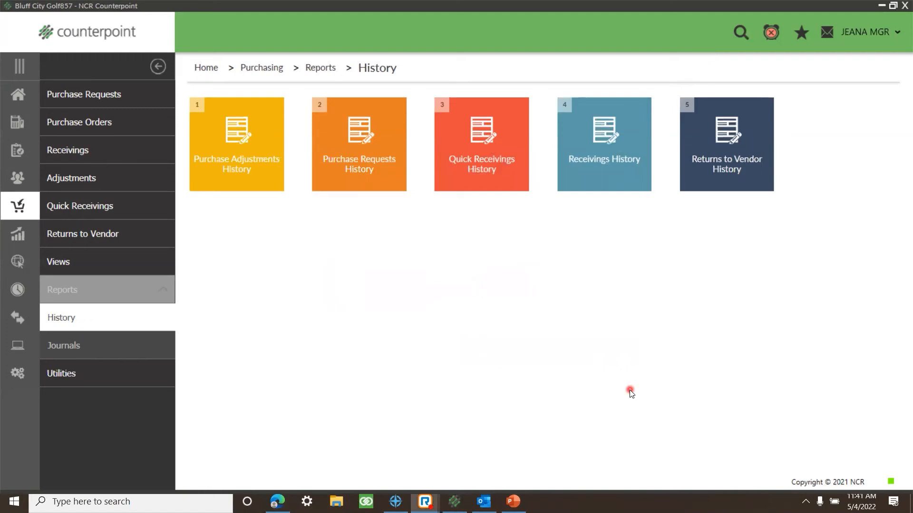
{"action": "left_click", "coordinate": [510, 508]}
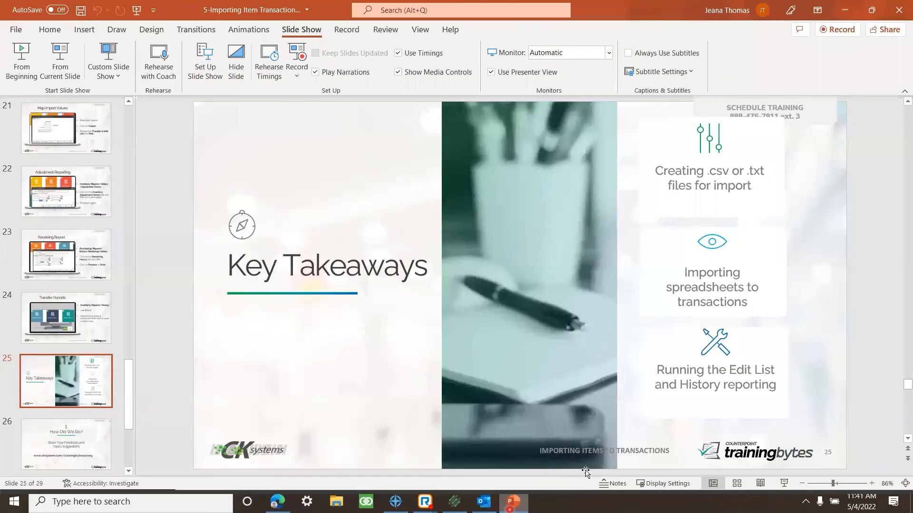
{"action": "left_click", "coordinate": [60, 53]}
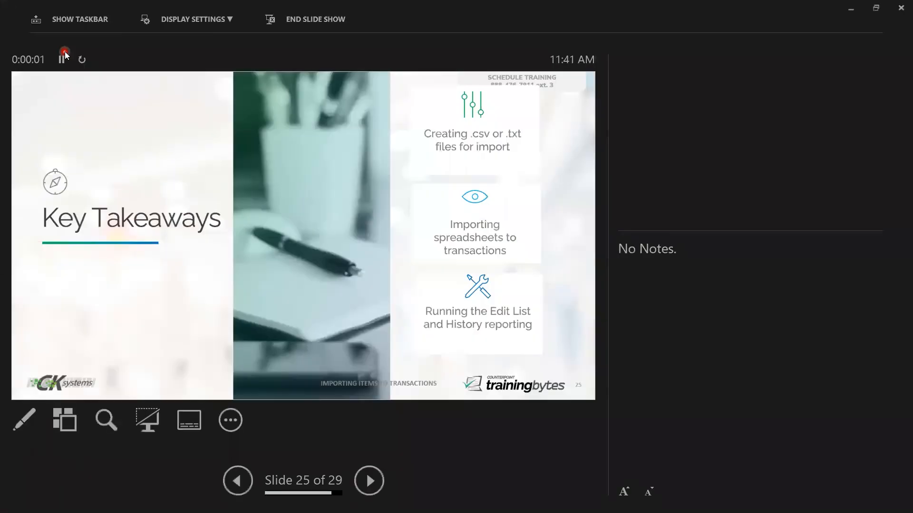
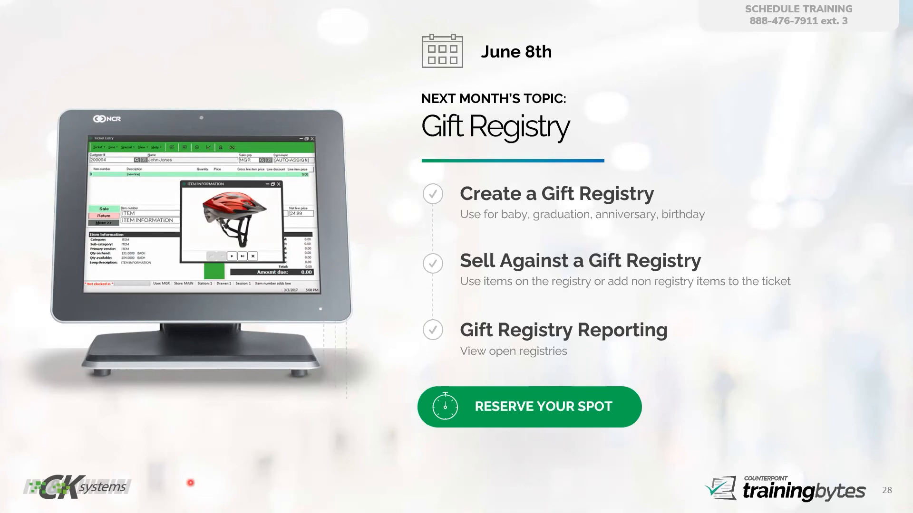
{"action": "key", "text": "Right"}
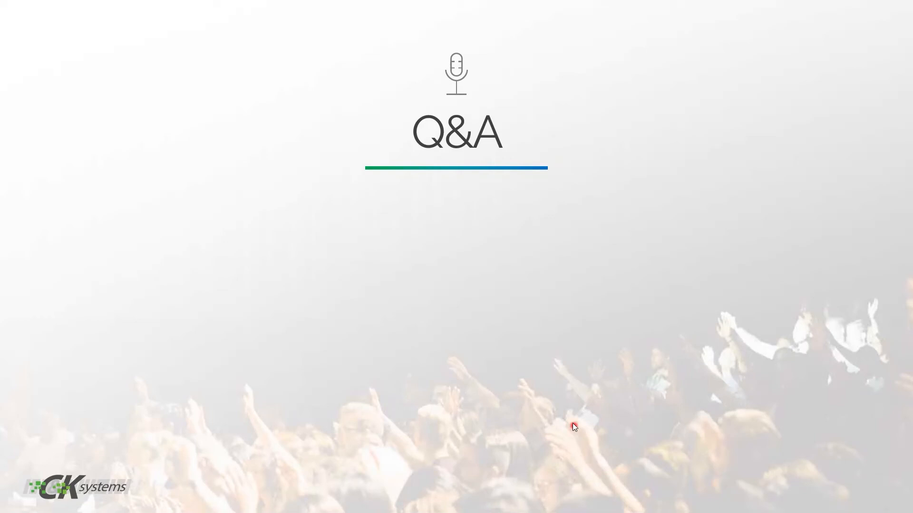
{"action": "key", "text": "Escape"}
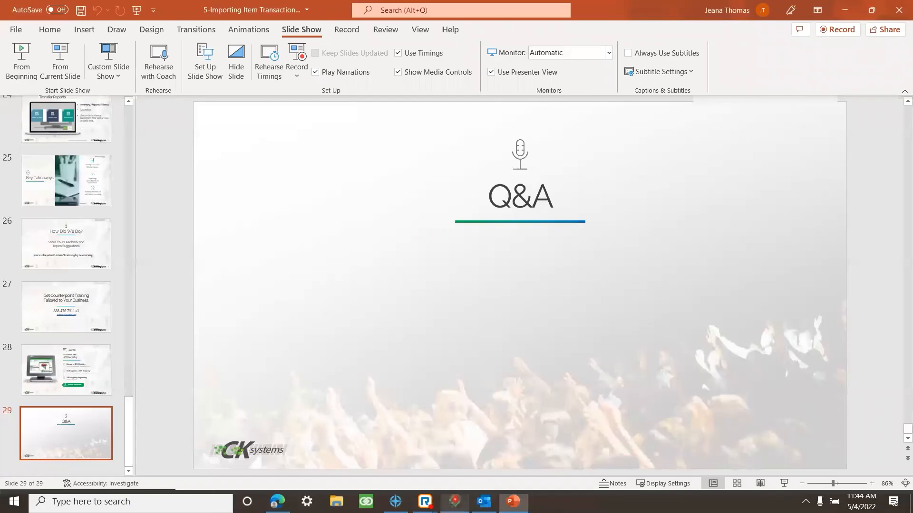
- Switch to NCR Counterpoint, open Receivings Enter, and try to start an auto-assigned receiving from the Adams Golf purchase order dated 5/4/2022
{"action": "key", "text": "alt+Tab"}
{"action": "left_click", "coordinate": [63, 159]}
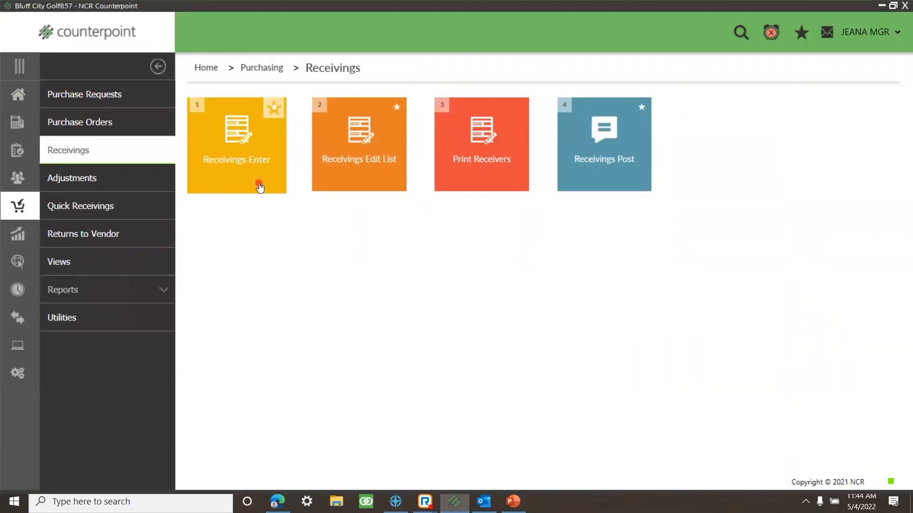
{"action": "left_click", "coordinate": [259, 186]}
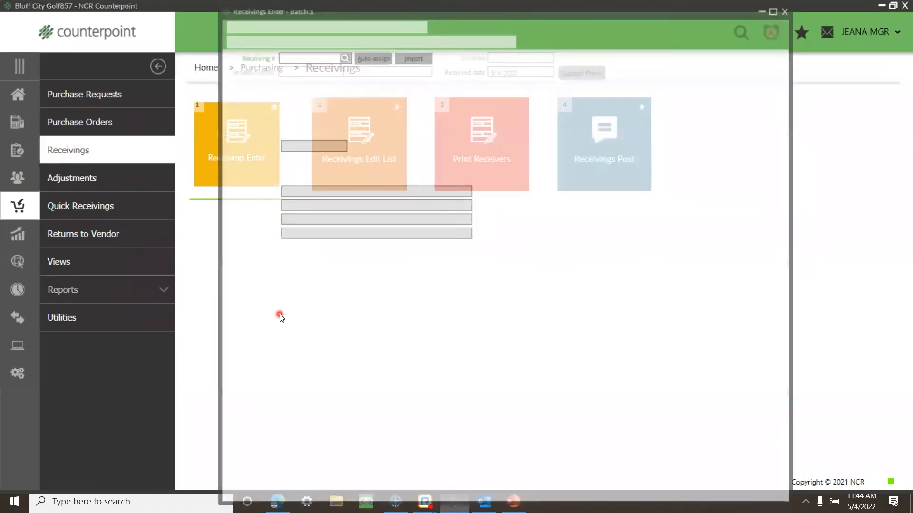
{"action": "left_click", "coordinate": [376, 56]}
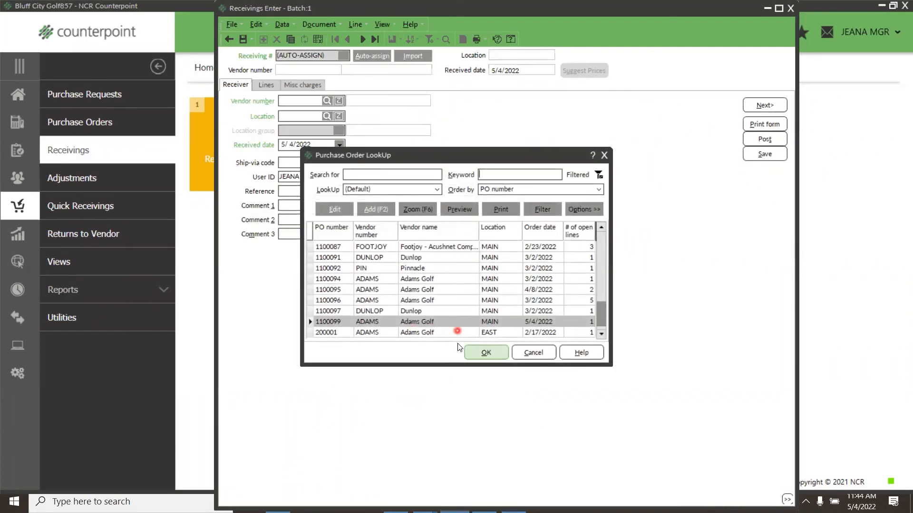
{"action": "left_click", "coordinate": [490, 356]}
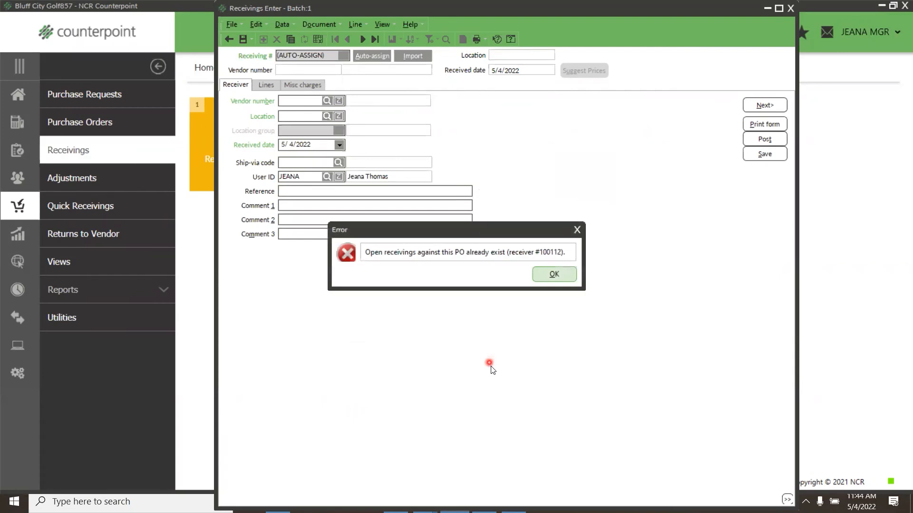
{"action": "left_click", "coordinate": [559, 276]}
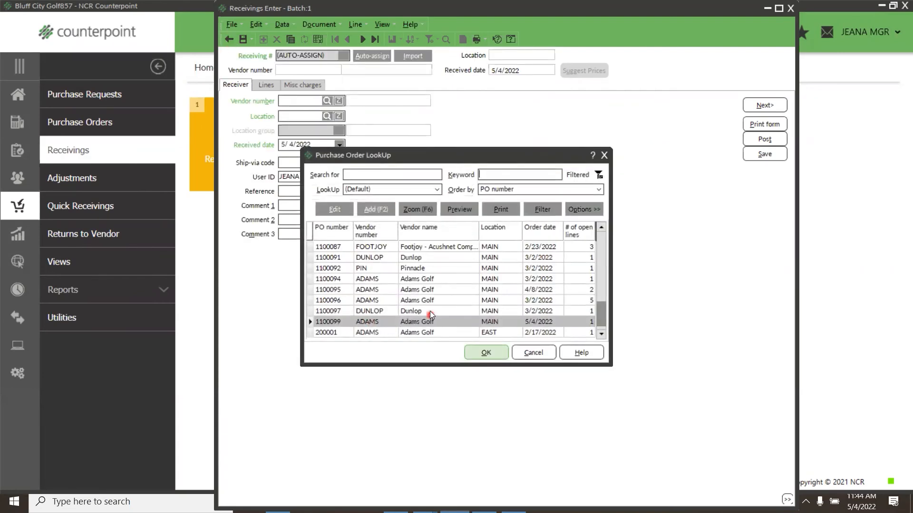
- Start the receiving from the five-line Adams Golf purchase order dated 3/2/2022 with lines selected at expected quantity, and examine its lines
{"action": "left_click", "coordinate": [487, 354]}
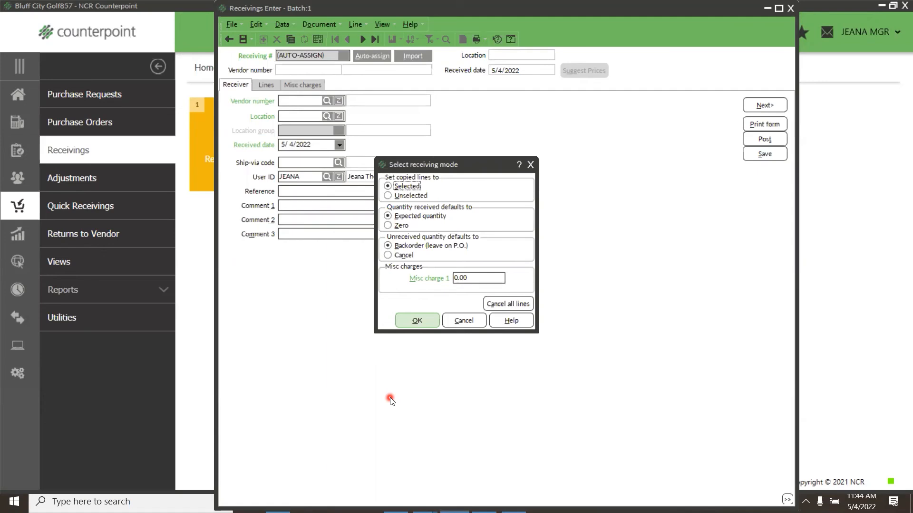
{"action": "left_click", "coordinate": [426, 320]}
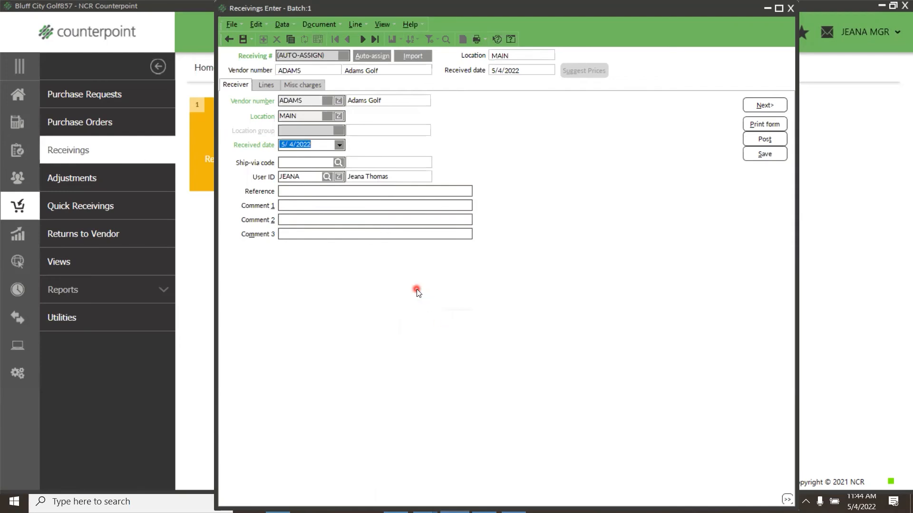
{"action": "left_click", "coordinate": [257, 85]}
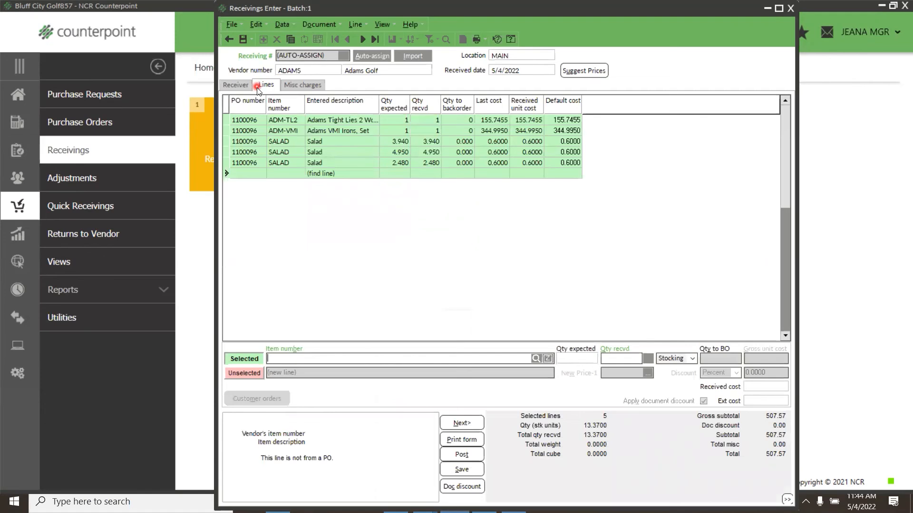
{"action": "left_click", "coordinate": [309, 305]}
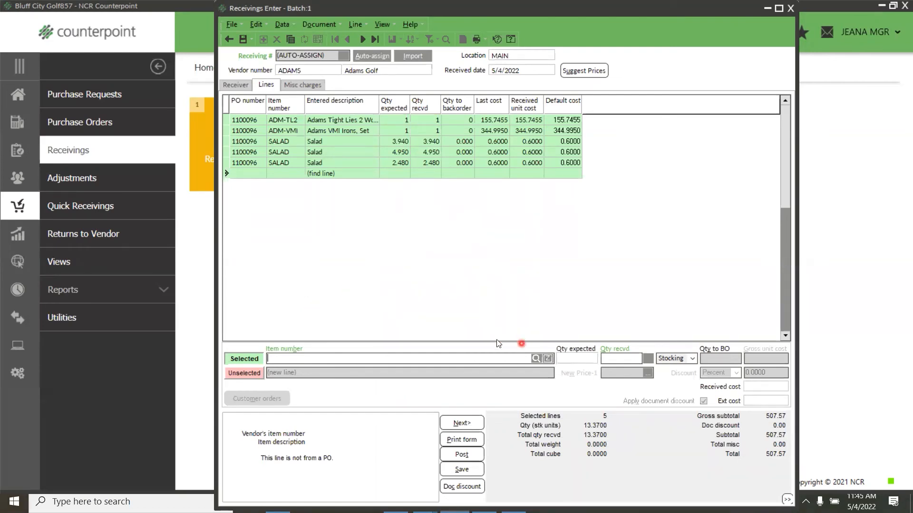
- Discard the unsaved Adams Golf receiving and close Receivings Enter
{"action": "left_click", "coordinate": [230, 40]}
{"action": "left_click", "coordinate": [502, 278]}
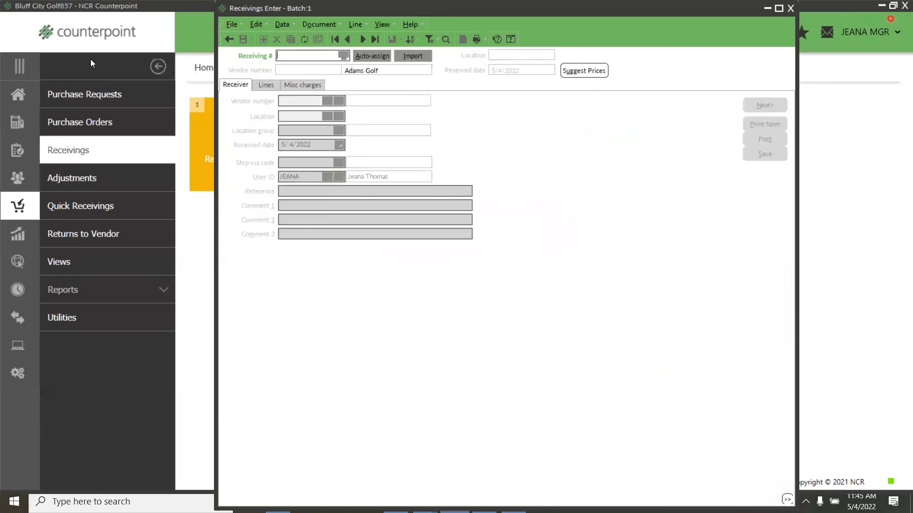
{"action": "left_click", "coordinate": [229, 40]}
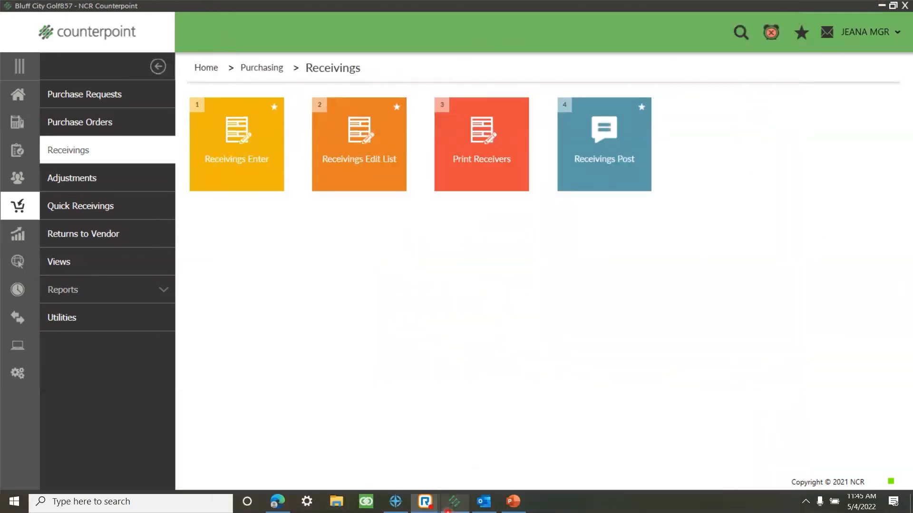
- Open Receivings Enter and set up a receivings import without a PO for vendor ADAMS
{"action": "mouse_move", "coordinate": [465, 485]}
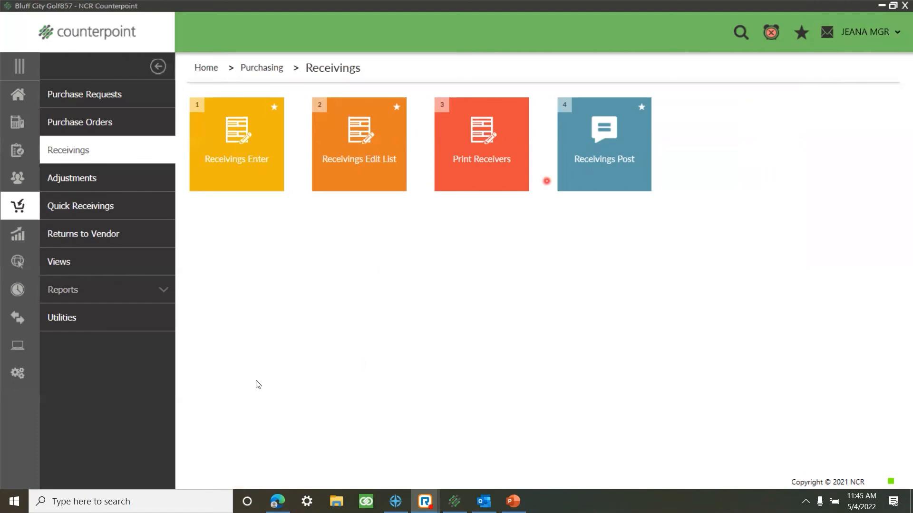
{"action": "left_click", "coordinate": [240, 183]}
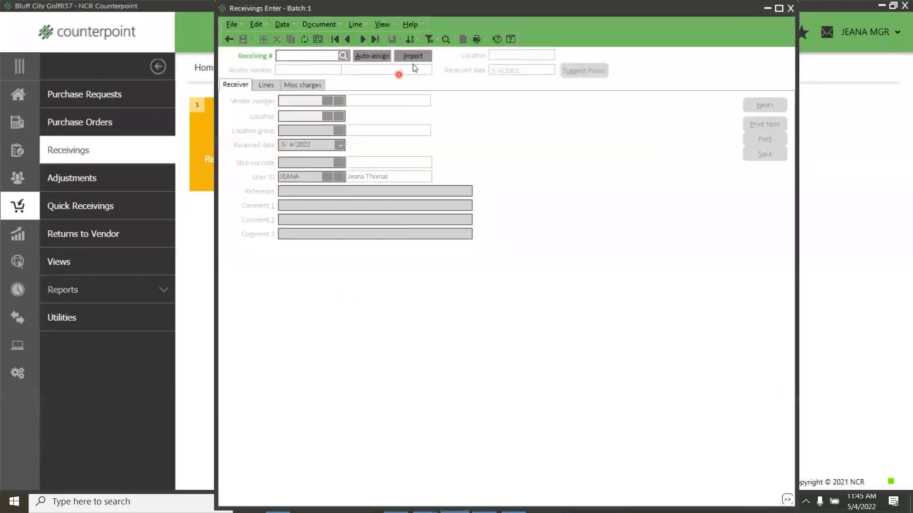
{"action": "left_click", "coordinate": [414, 56]}
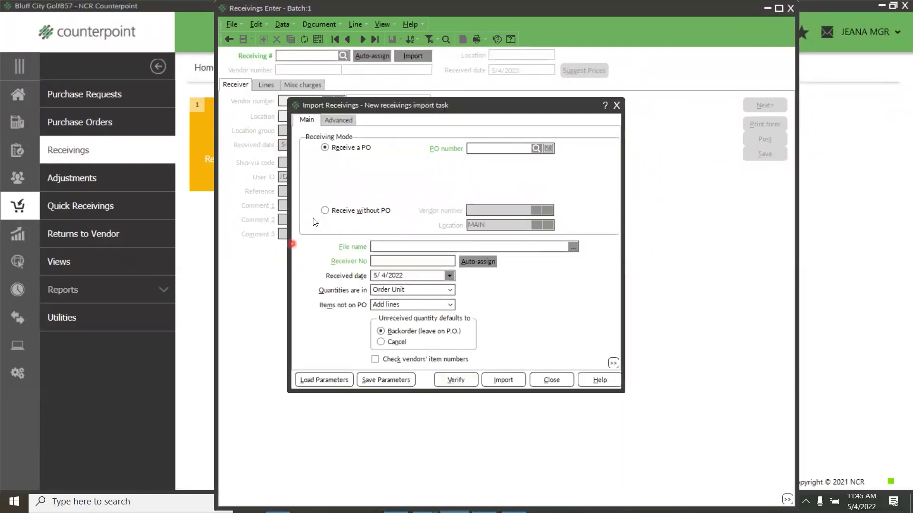
{"action": "left_click", "coordinate": [323, 210]}
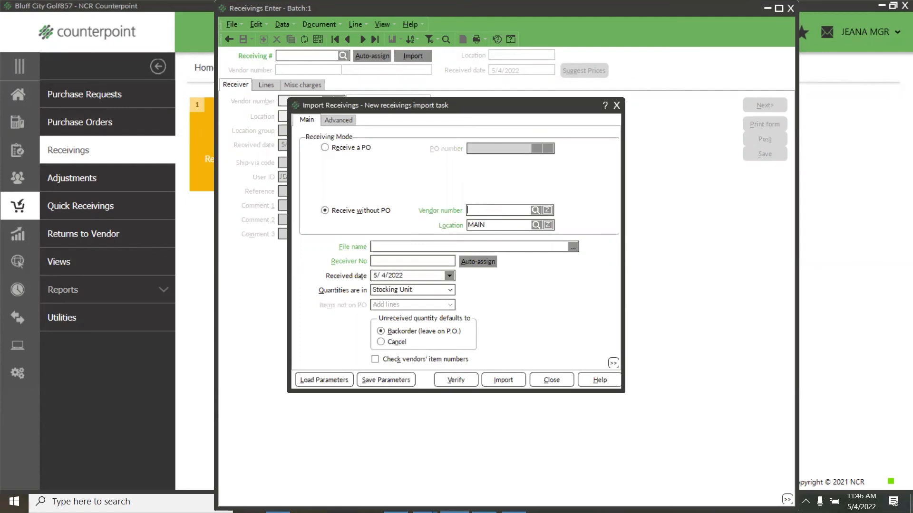
{"action": "type", "text": "ADAMS"}
- Choose Receiving Import.csv from the desktop's Import Sheets folder as the import file and auto-assign the receiver number
{"action": "left_click", "coordinate": [574, 246]}
{"action": "left_click", "coordinate": [353, 235]}
{"action": "double_click", "coordinate": [445, 213]}
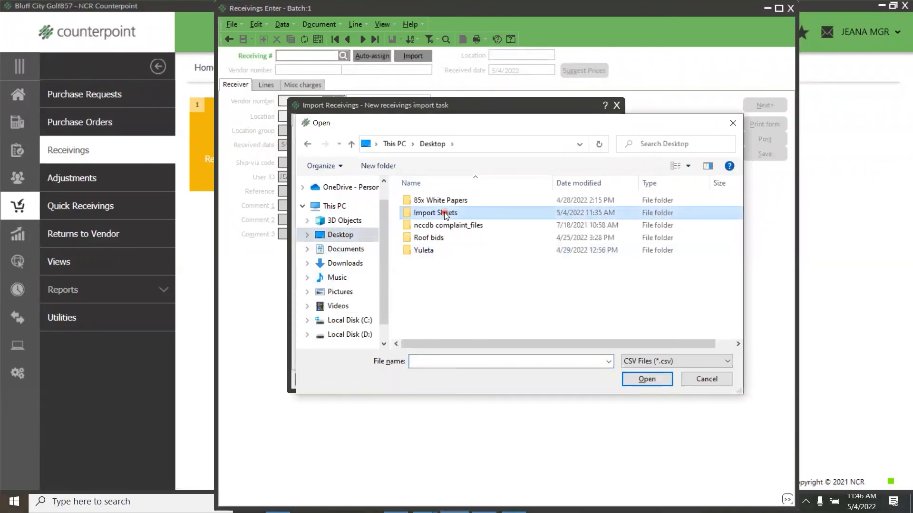
{"action": "left_click", "coordinate": [440, 240]}
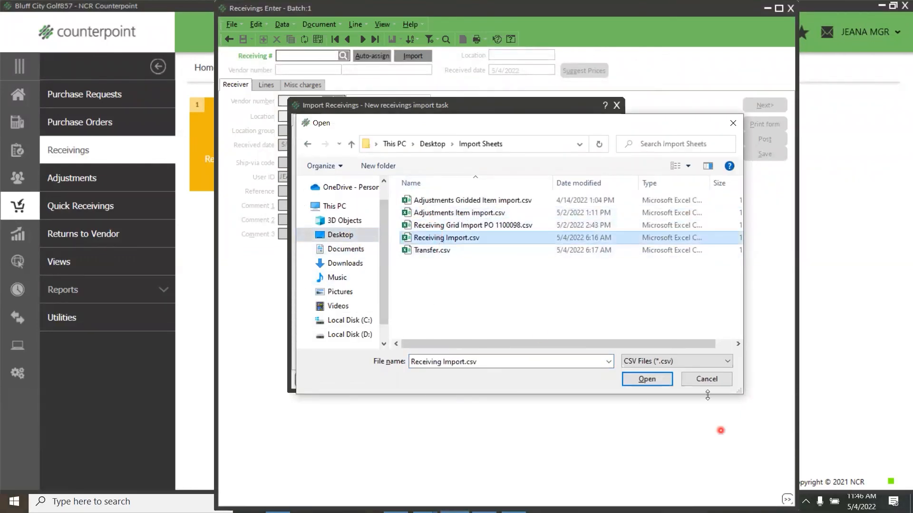
{"action": "left_click", "coordinate": [650, 380]}
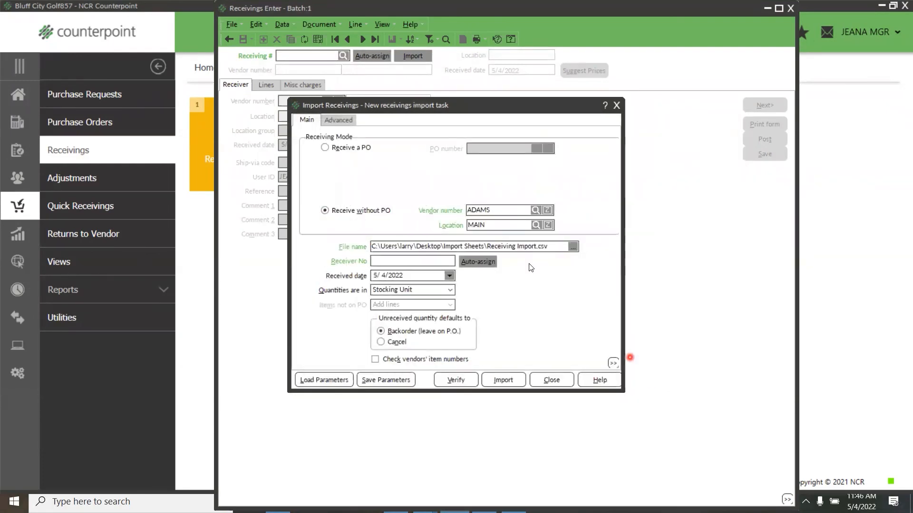
{"action": "left_click", "coordinate": [489, 266]}
- Map the item to field 1 and the quantity to field 2, run the import, and close its log
{"action": "left_click", "coordinate": [341, 122]}
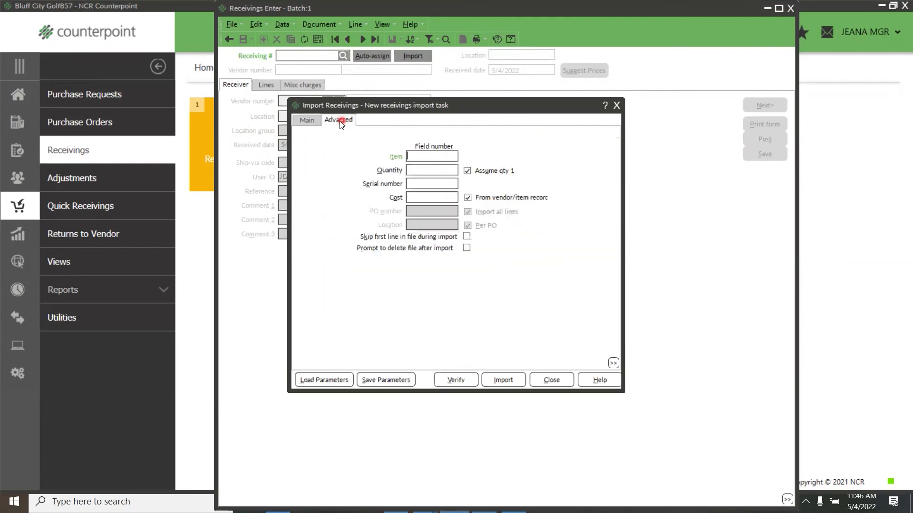
{"action": "left_click", "coordinate": [307, 120]}
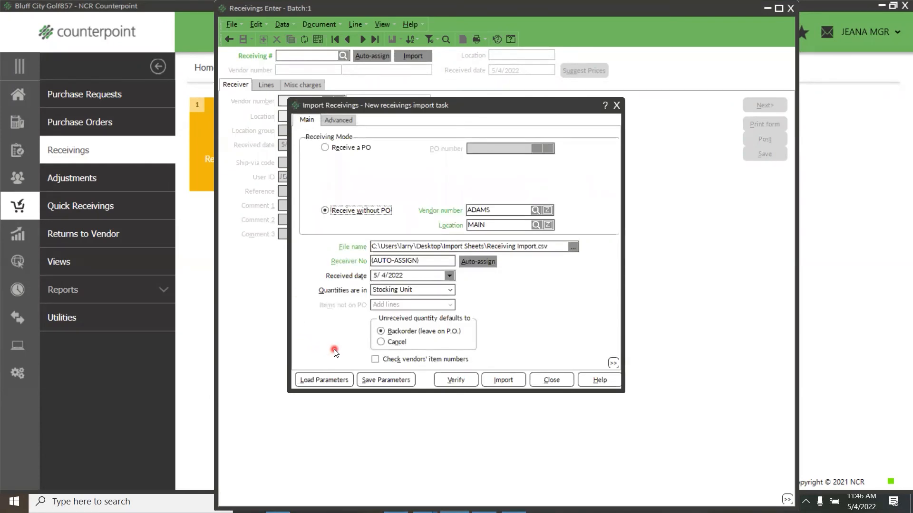
{"action": "left_click", "coordinate": [338, 120]}
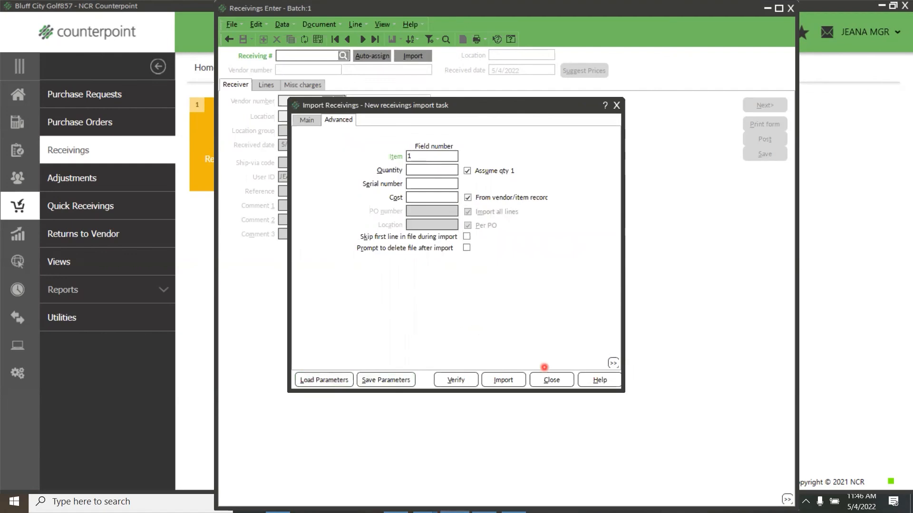
{"action": "type", "text": "2"}
{"action": "left_click", "coordinate": [511, 385]}
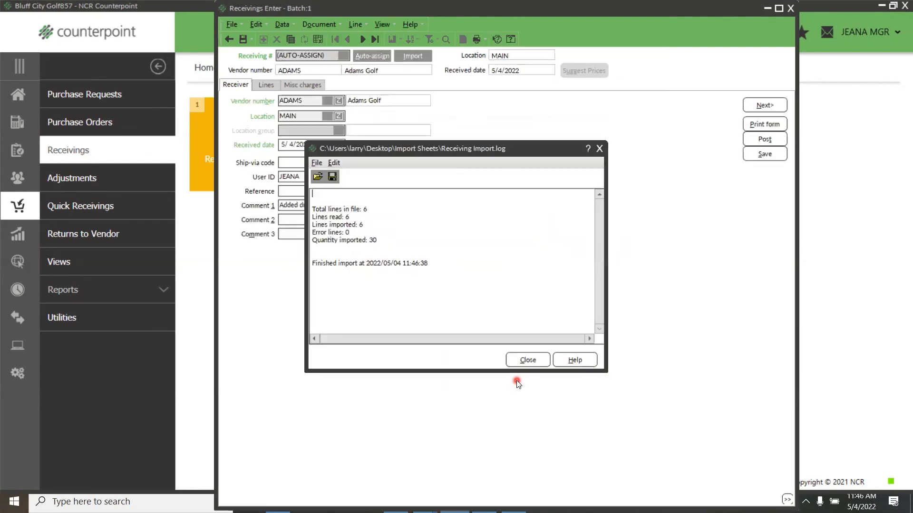
{"action": "left_click", "coordinate": [529, 357]}
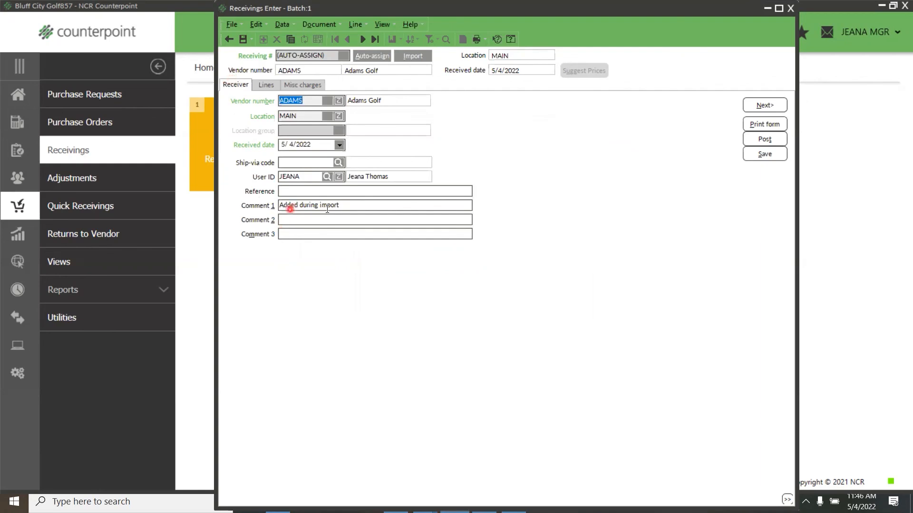
- Enter "This is a invoice number reference" as the receiving's reference and "Invoice 12345" as its second comment
{"action": "left_click_drag", "start_coordinate": [351, 206], "coordinate": [260, 200]}
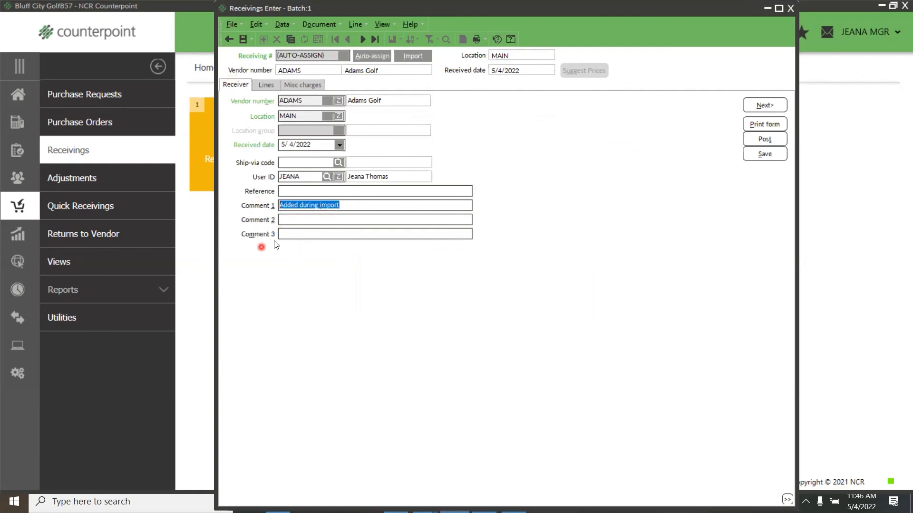
{"action": "left_click", "coordinate": [299, 223]}
{"action": "left_click", "coordinate": [321, 191]}
{"action": "type", "text": "The"}
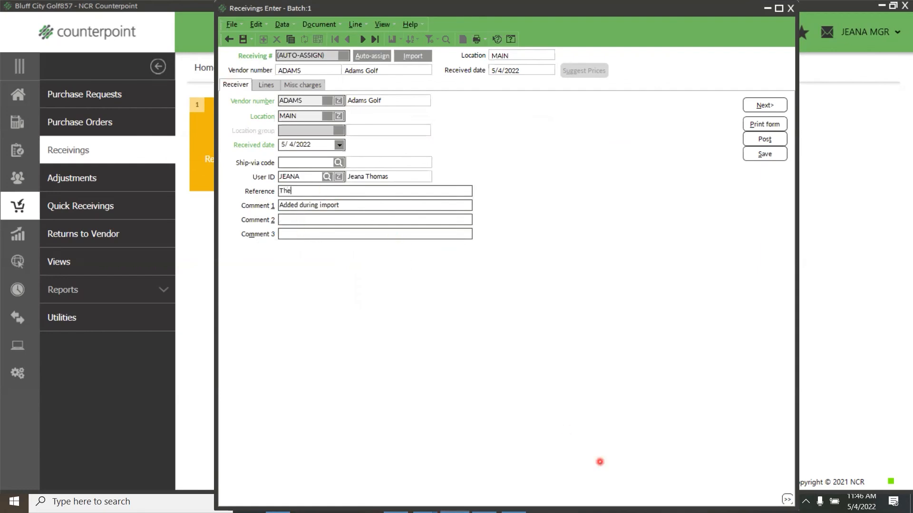
{"action": "type", "text": "s is a invoice number reference"}
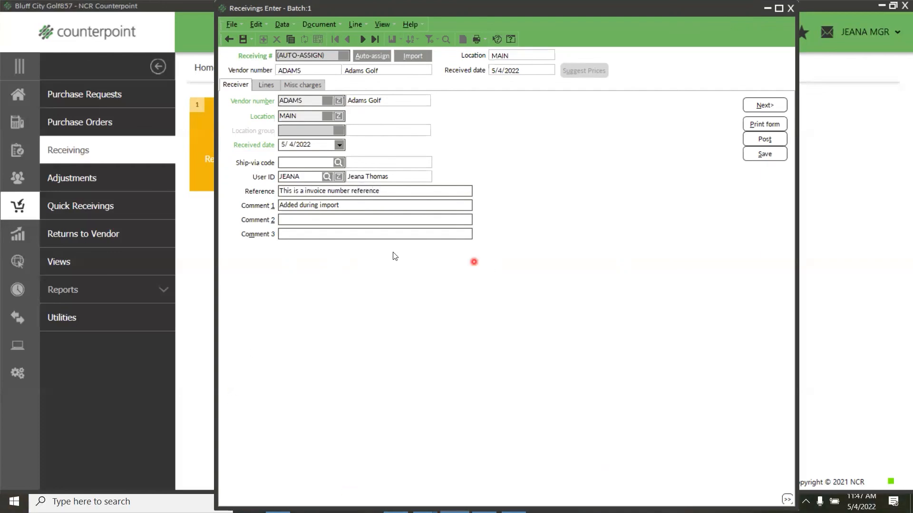
{"action": "left_click", "coordinate": [307, 220]}
{"action": "left_click", "coordinate": [771, 423]}
{"action": "type", "text": "Invoice 12345"}
- Save and post the imported Adams Golf receiving, and close Receivings Enter
{"action": "left_click", "coordinate": [763, 154]}
{"action": "left_click", "coordinate": [783, 143]}
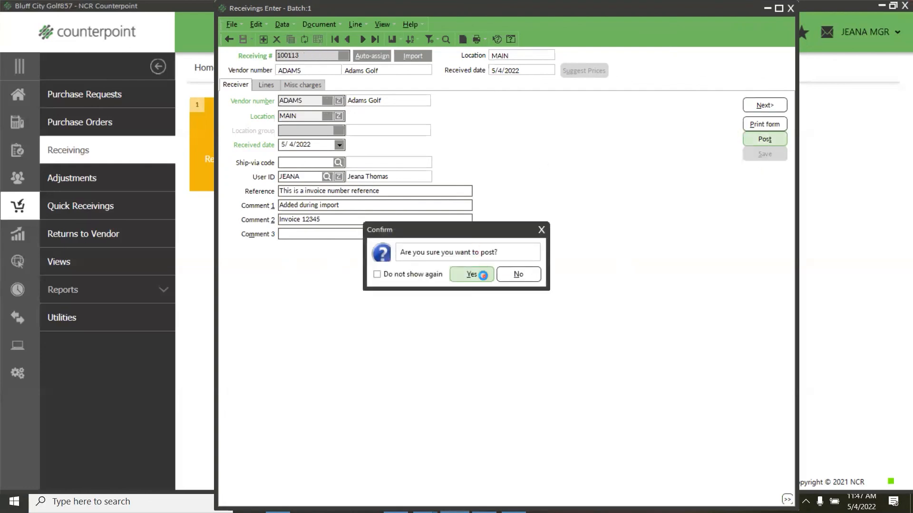
{"action": "left_click", "coordinate": [484, 277]}
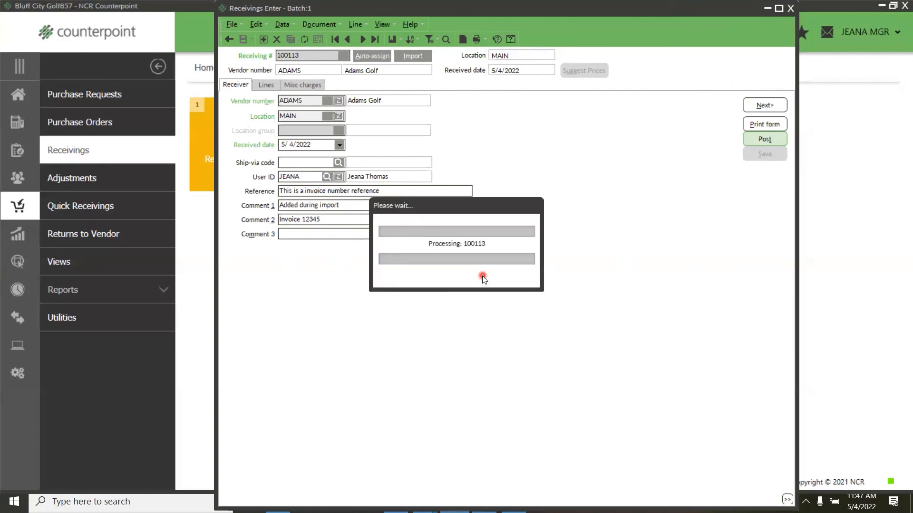
{"action": "left_click", "coordinate": [510, 294]}
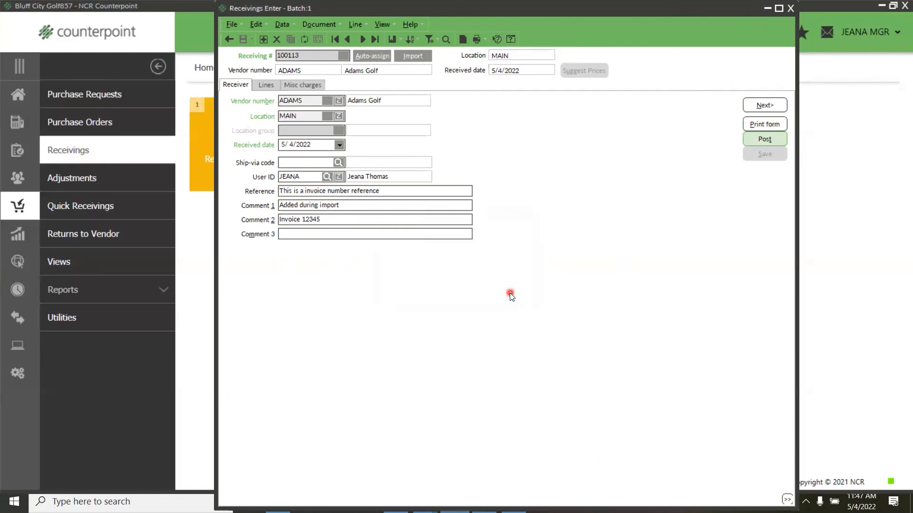
{"action": "left_click", "coordinate": [228, 40]}
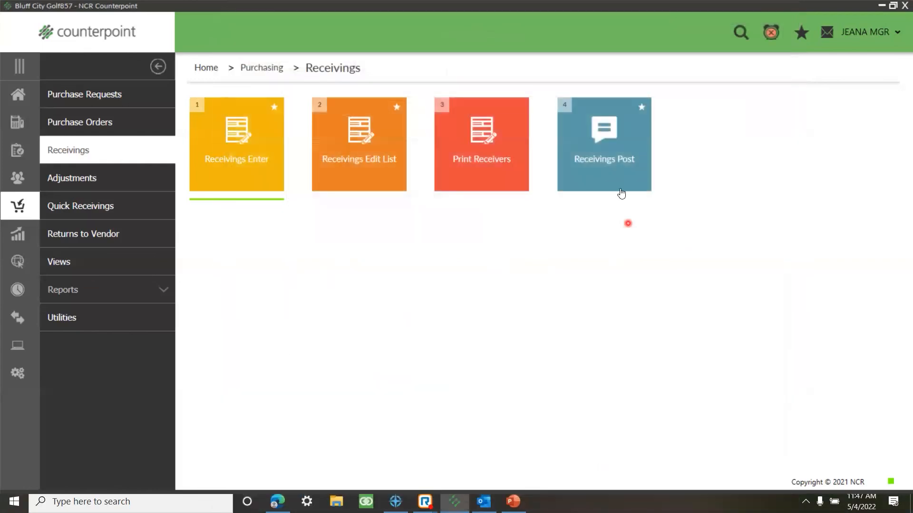
- Open Print Receivers and preview the Receivers report for history with a received date starting 5/4/2022
{"action": "left_click", "coordinate": [476, 167]}
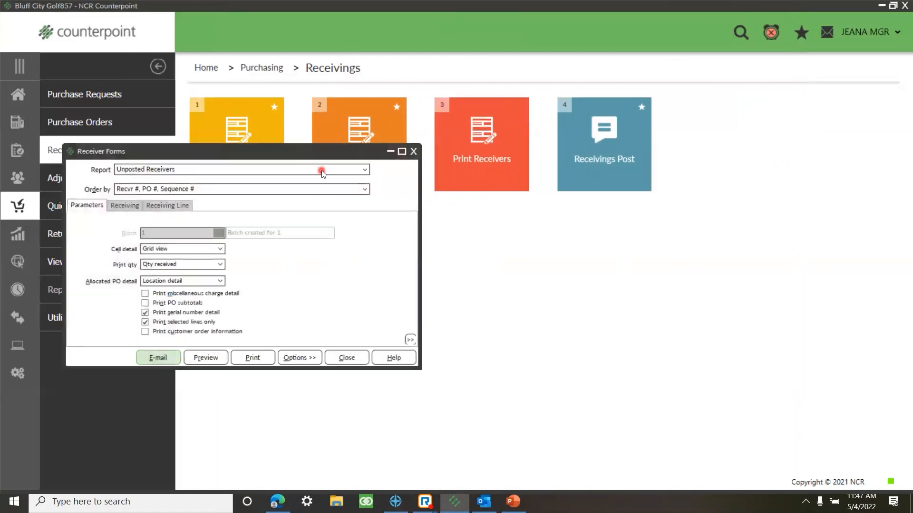
{"action": "left_click", "coordinate": [321, 170]}
{"action": "left_click", "coordinate": [159, 179]}
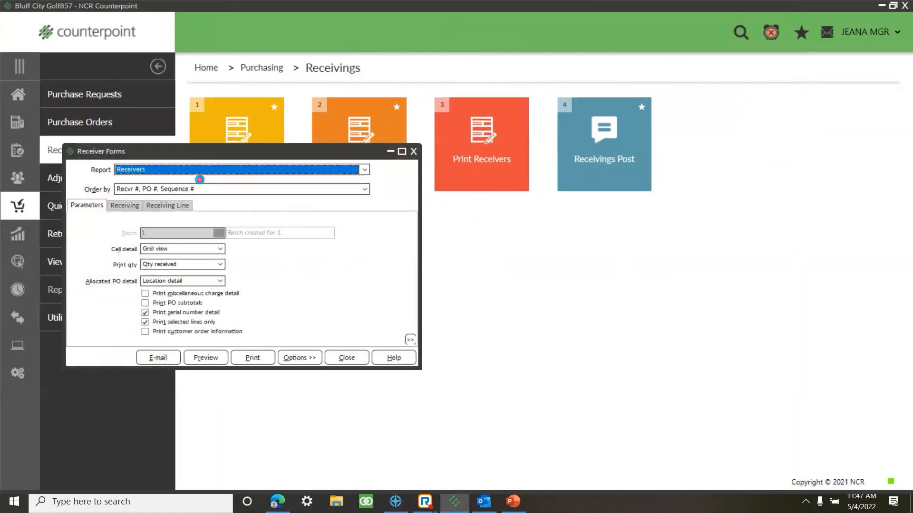
{"action": "left_click", "coordinate": [127, 208]}
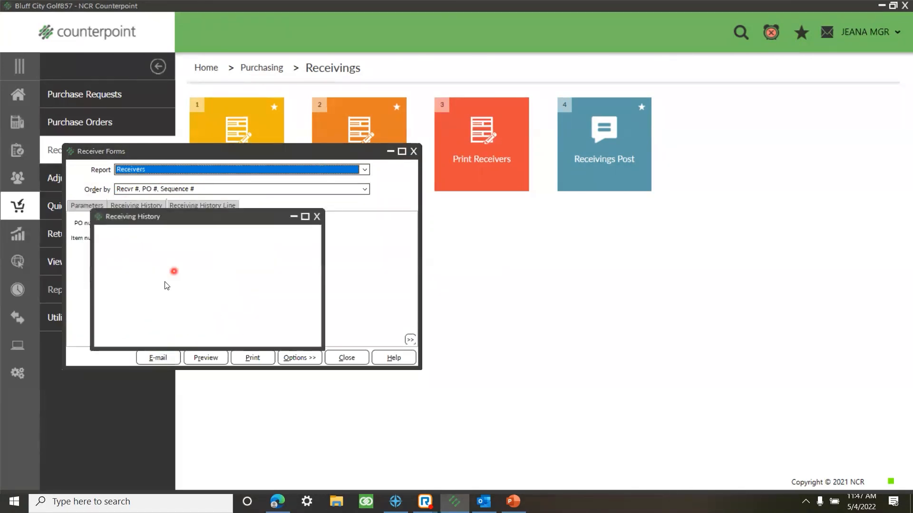
{"action": "left_click", "coordinate": [318, 216]}
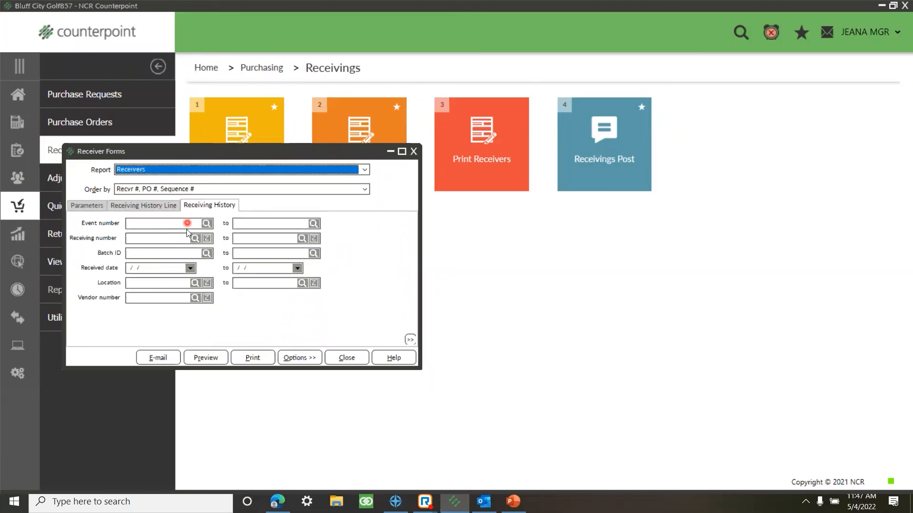
{"action": "left_click", "coordinate": [170, 268]}
{"action": "key", "text": "space"}
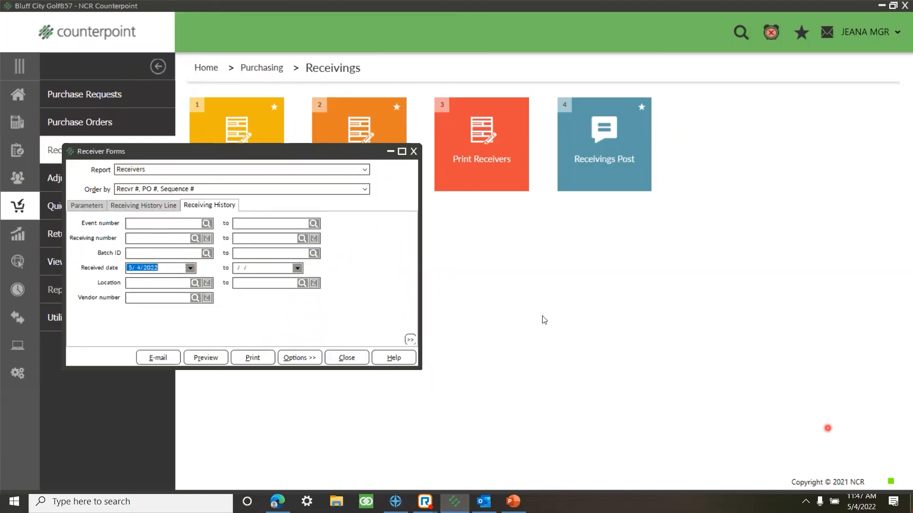
{"action": "left_click", "coordinate": [204, 362]}
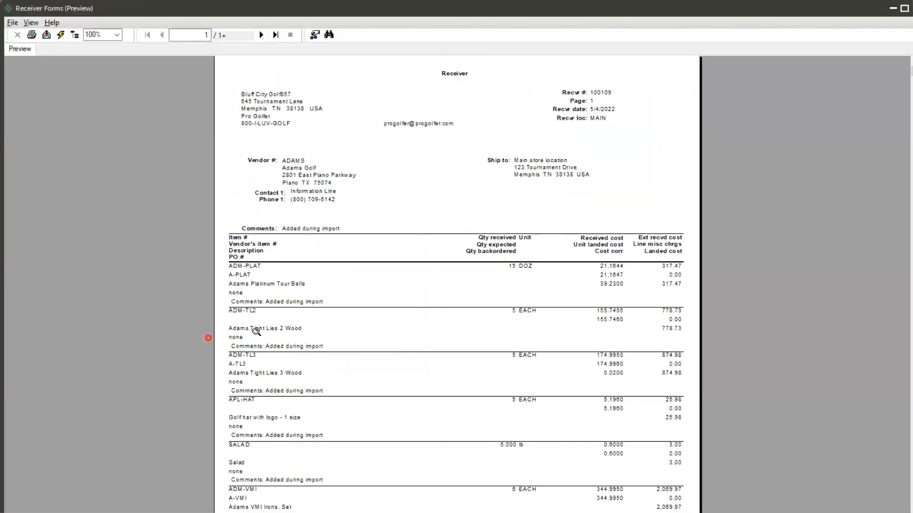
- Examine the comments and line items on the previewed receivers through the third page, and close the preview and Receiver Forms
{"action": "left_click", "coordinate": [312, 227]}
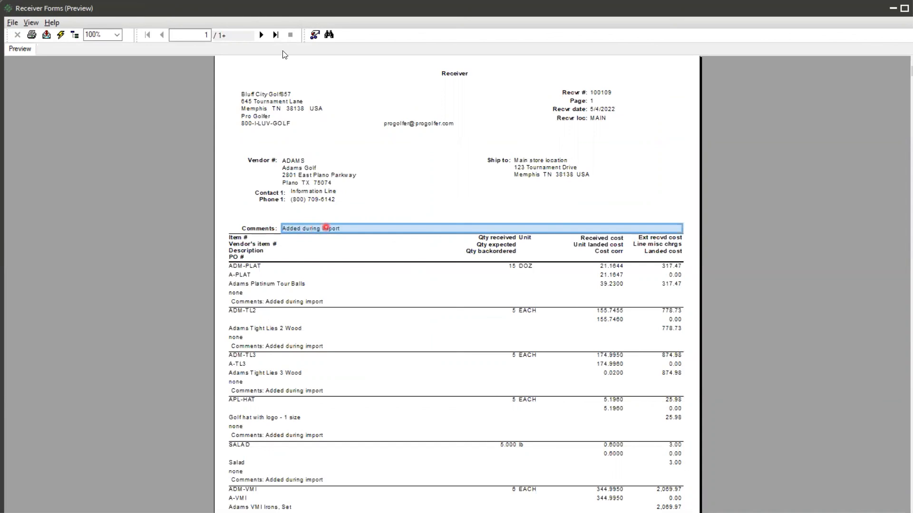
{"action": "left_click", "coordinate": [260, 34]}
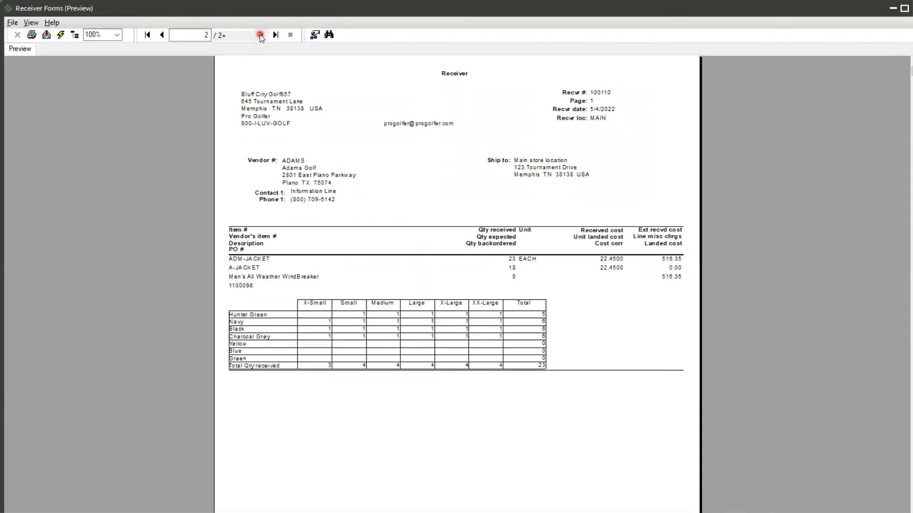
{"action": "left_click", "coordinate": [260, 34]}
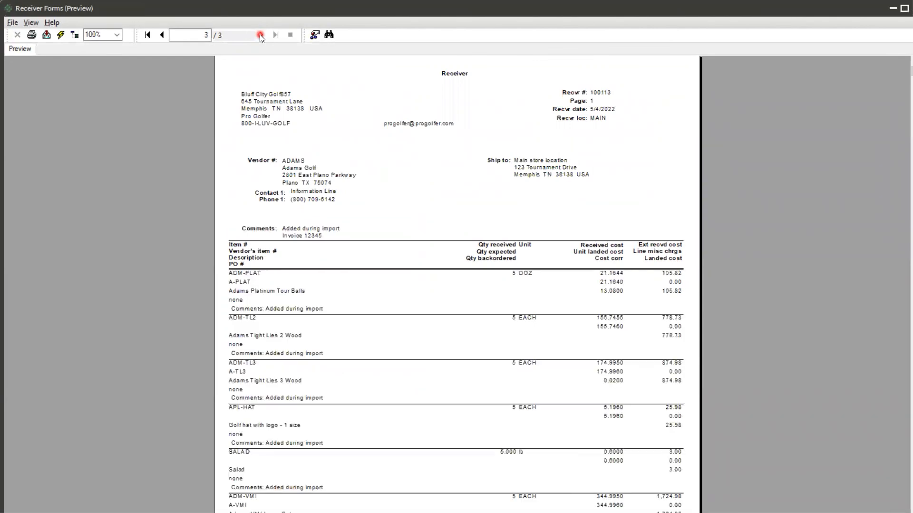
{"action": "left_click", "coordinate": [310, 235]}
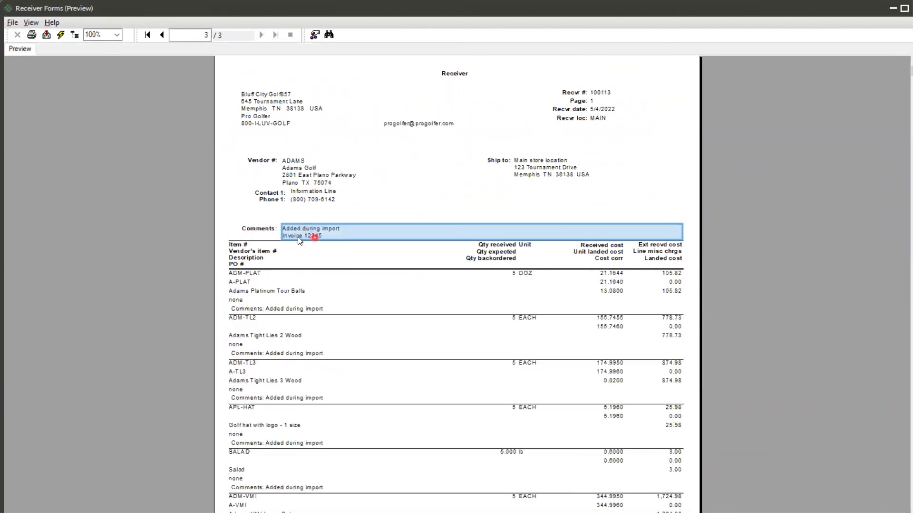
{"action": "scroll", "coordinate": [389, 238], "scroll_direction": "down", "scroll_amount": 3}
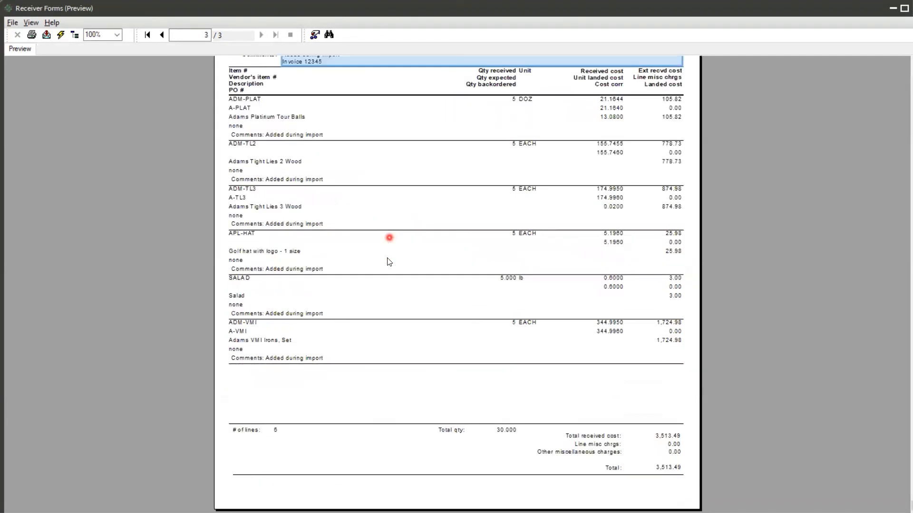
{"action": "scroll", "coordinate": [377, 303], "scroll_direction": "up", "scroll_amount": 3}
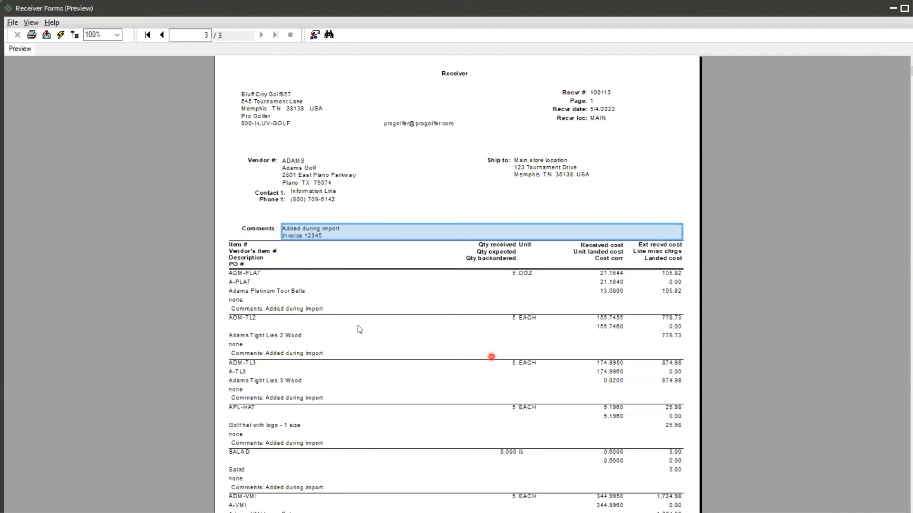
{"action": "key", "text": "Escape"}
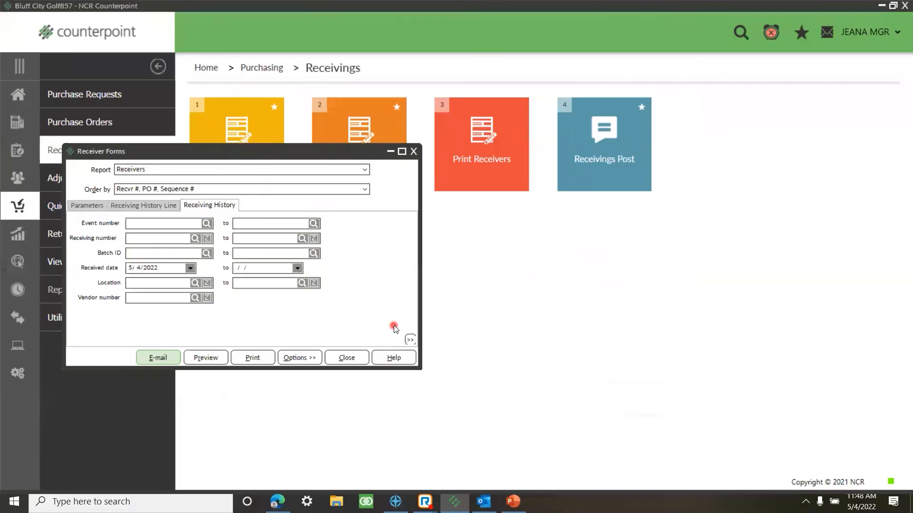
{"action": "left_click", "coordinate": [414, 152]}
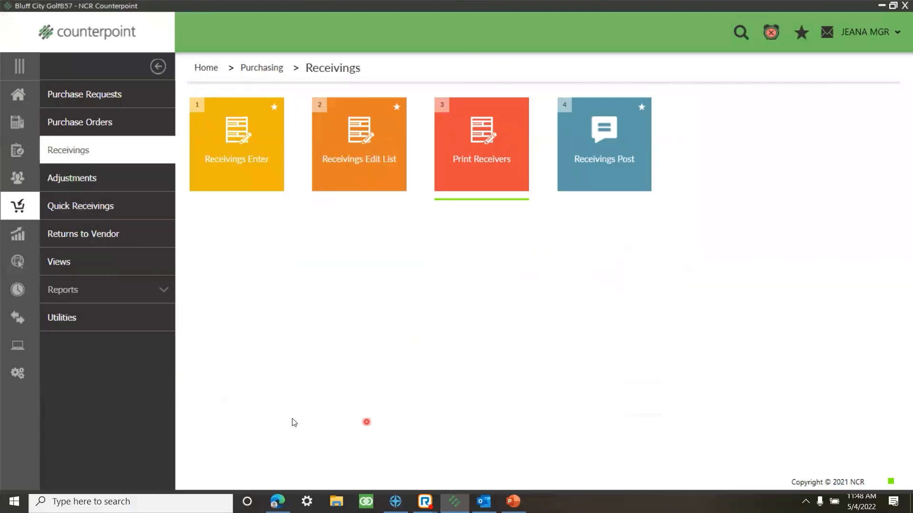
- Open the purchasing Receivings Journal and preview it for the 5/4/2022 Receivings Post event 700580
{"action": "left_click", "coordinate": [111, 295]}
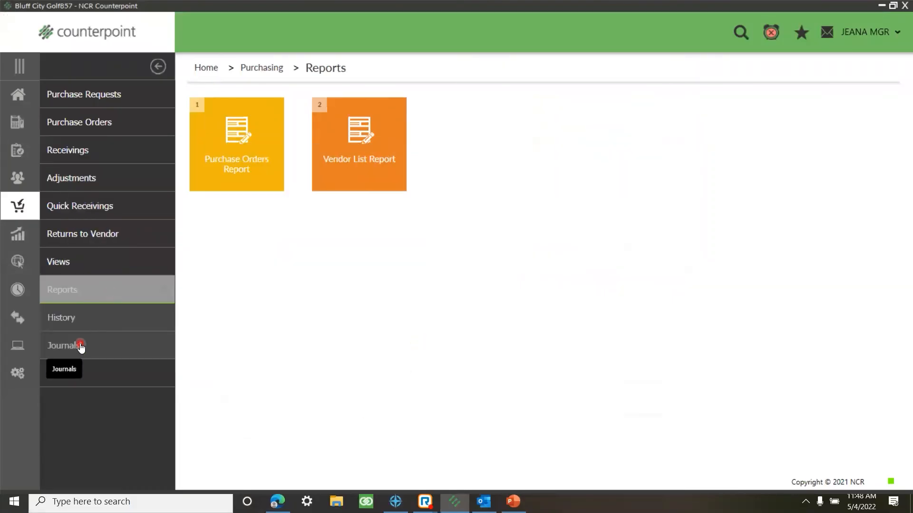
{"action": "left_click", "coordinate": [79, 346]}
{"action": "left_click", "coordinate": [375, 181]}
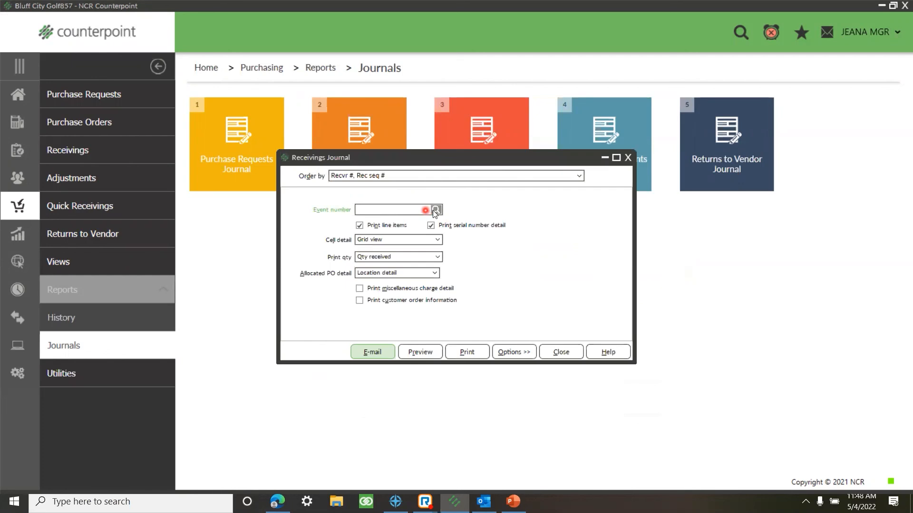
{"action": "left_click", "coordinate": [435, 210]}
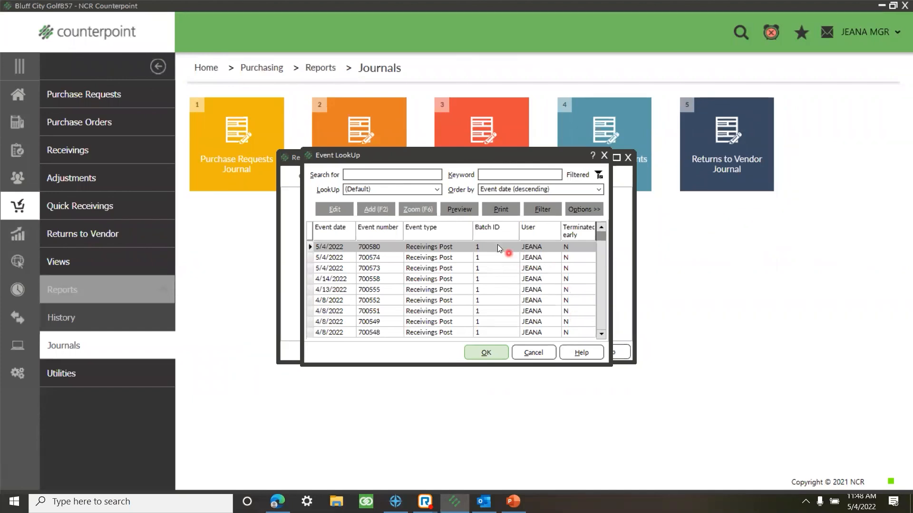
{"action": "left_click", "coordinate": [490, 354]}
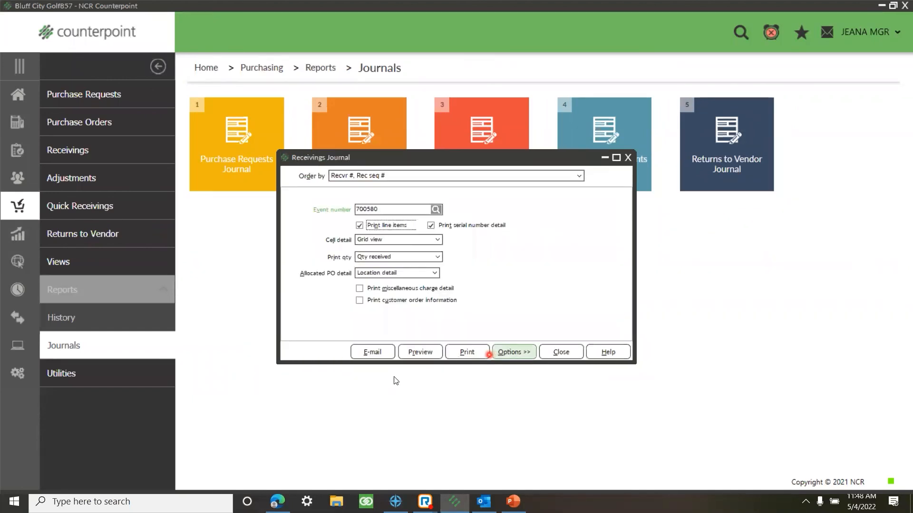
{"action": "left_click", "coordinate": [429, 355]}
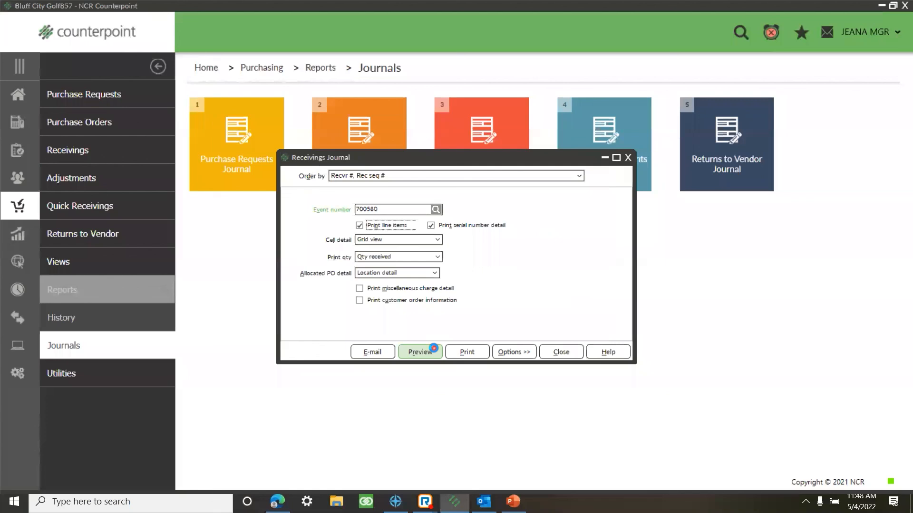
{"action": "left_click", "coordinate": [433, 348]}
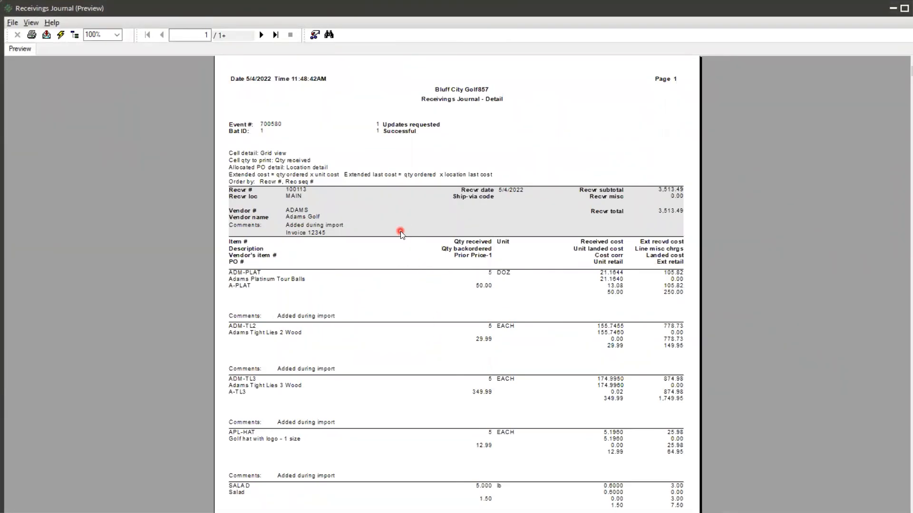
- Examine the comments, line items and report totals across both pages of the previewed journal, and close the preview and Receivings Journal
{"action": "scroll", "coordinate": [389, 284], "scroll_direction": "down", "scroll_amount": 3}
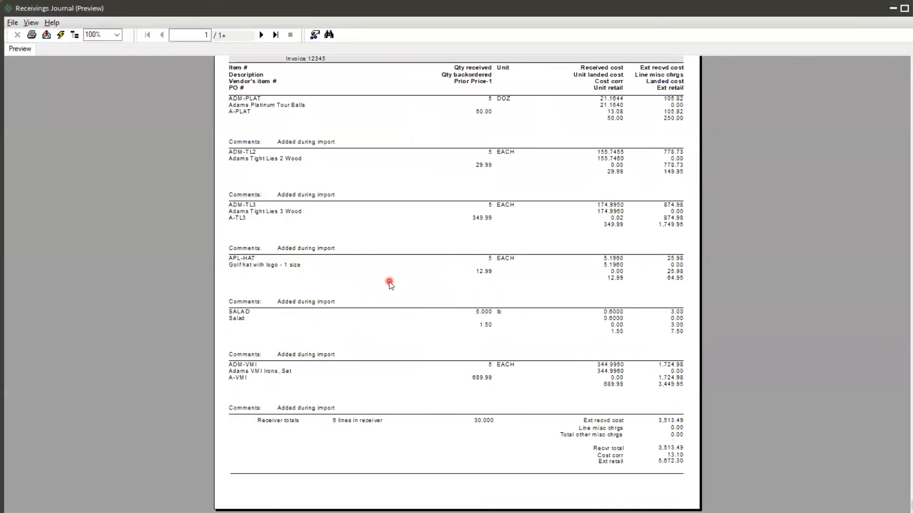
{"action": "scroll", "coordinate": [388, 282], "scroll_direction": "up", "scroll_amount": 3}
{"action": "left_click", "coordinate": [264, 35]}
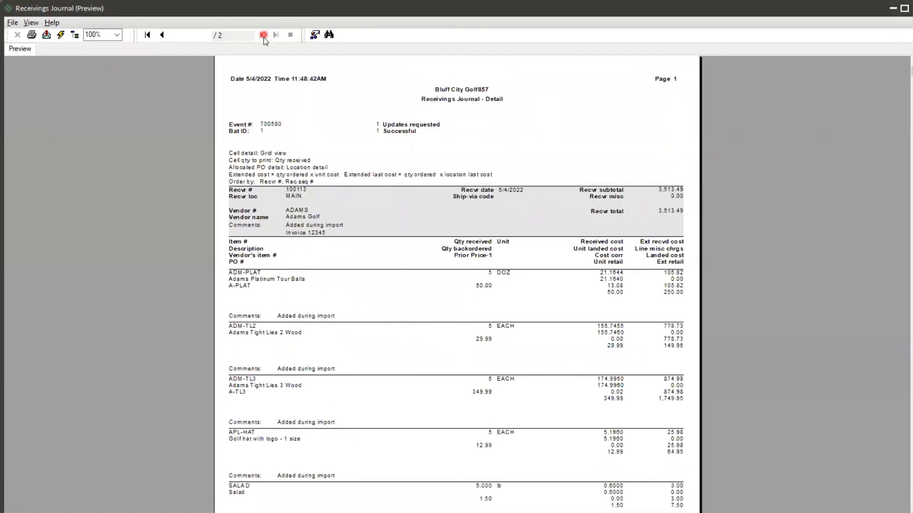
{"action": "left_click", "coordinate": [354, 324]}
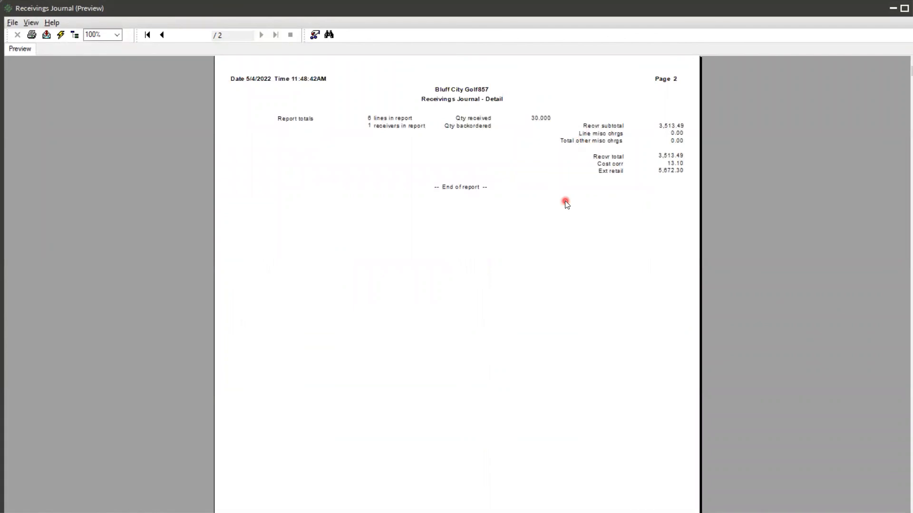
{"action": "left_click", "coordinate": [147, 35]}
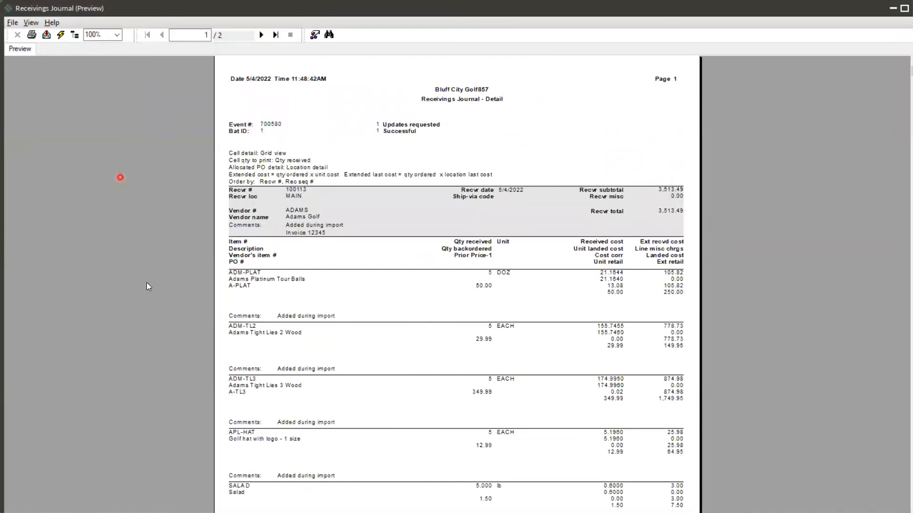
{"action": "left_click", "coordinate": [322, 225]}
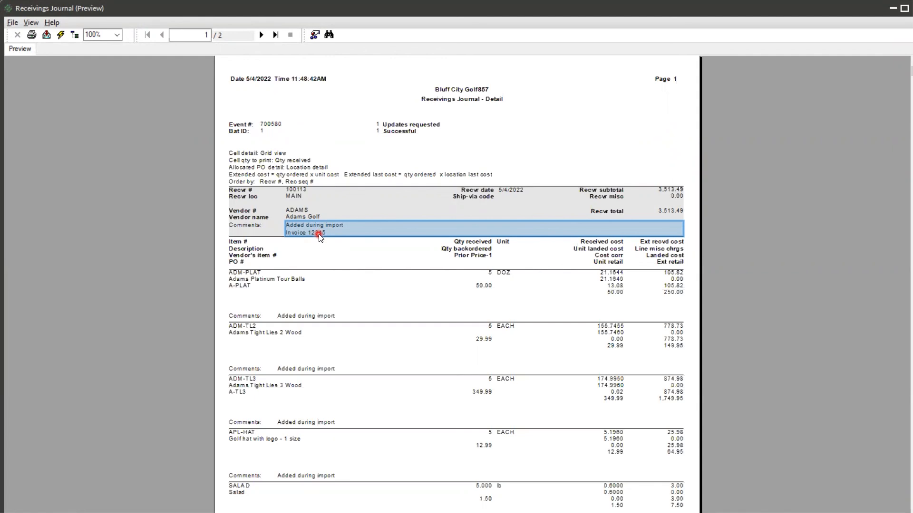
{"action": "left_click", "coordinate": [18, 35]}
{"action": "left_click", "coordinate": [473, 392]}
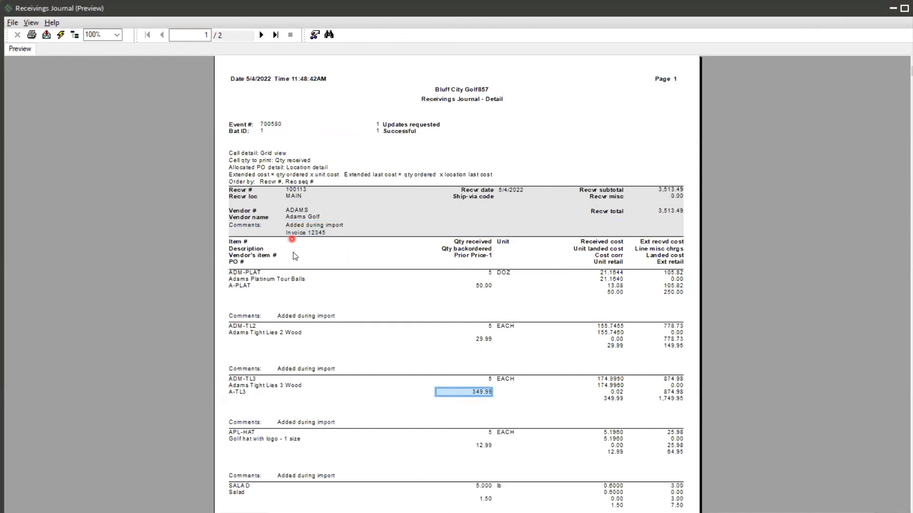
{"action": "left_click", "coordinate": [328, 225]}
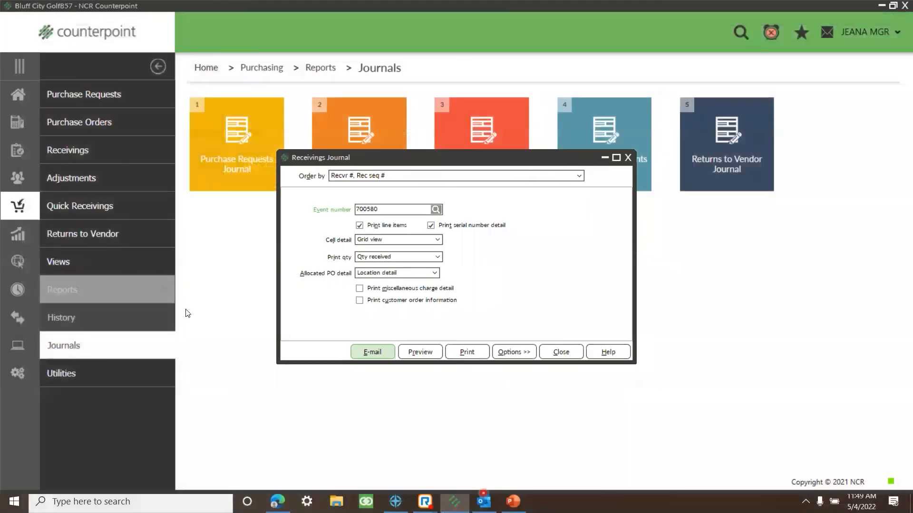
{"action": "left_click", "coordinate": [628, 159]}
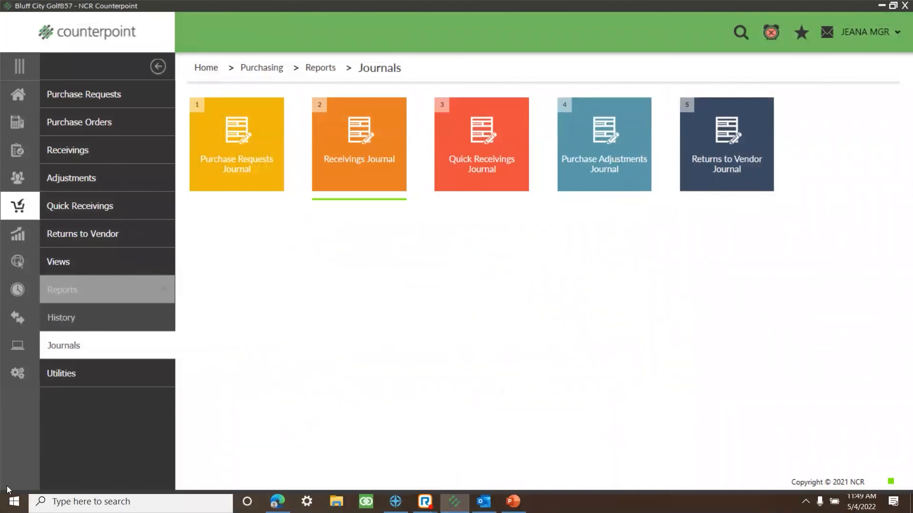
- Open View Receivings History from the purchasing views and switch it to table view
{"action": "left_click", "coordinate": [64, 263]}
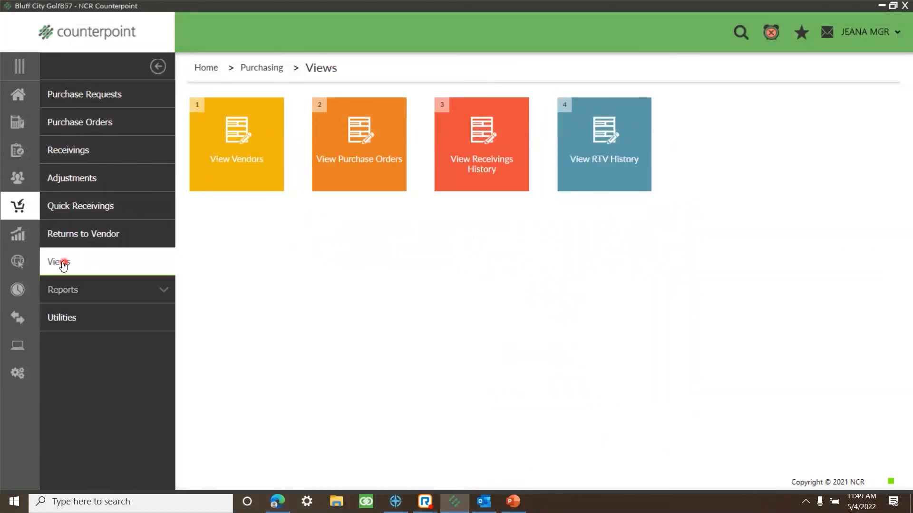
{"action": "left_click", "coordinate": [464, 174]}
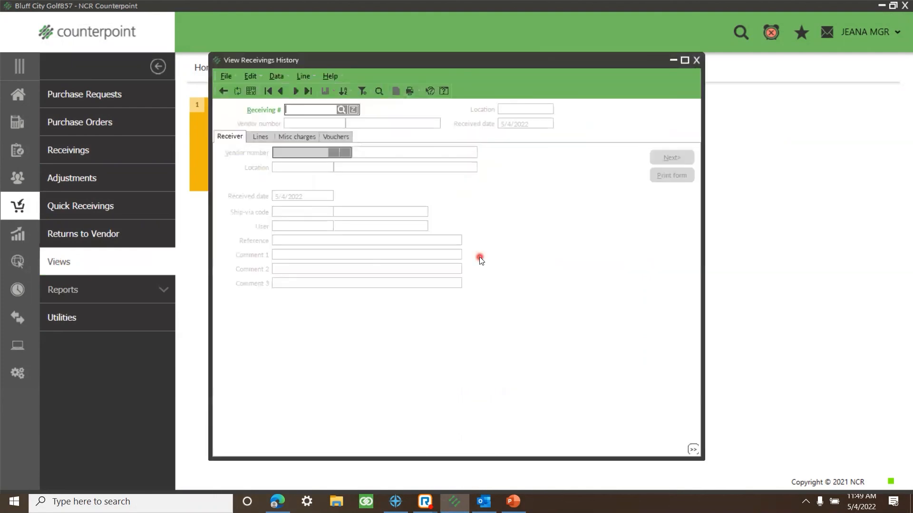
{"action": "left_click", "coordinate": [248, 93]}
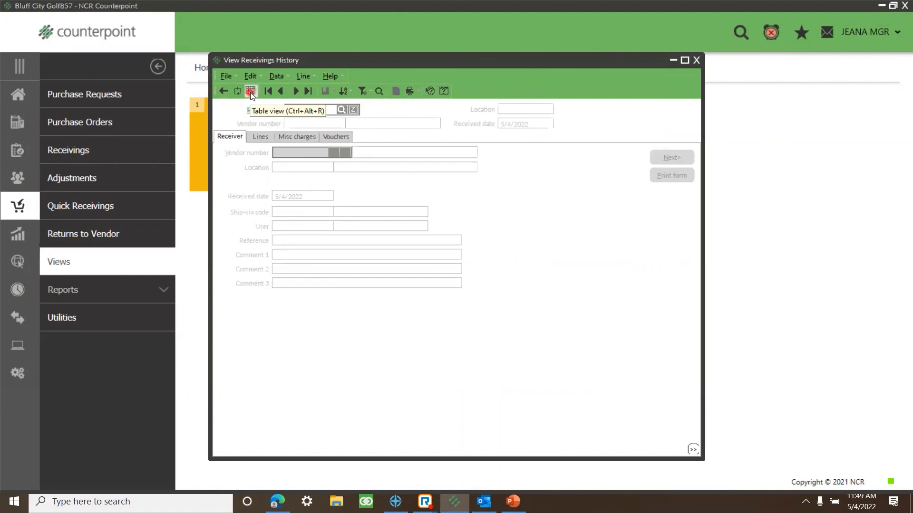
{"action": "left_click", "coordinate": [250, 92]}
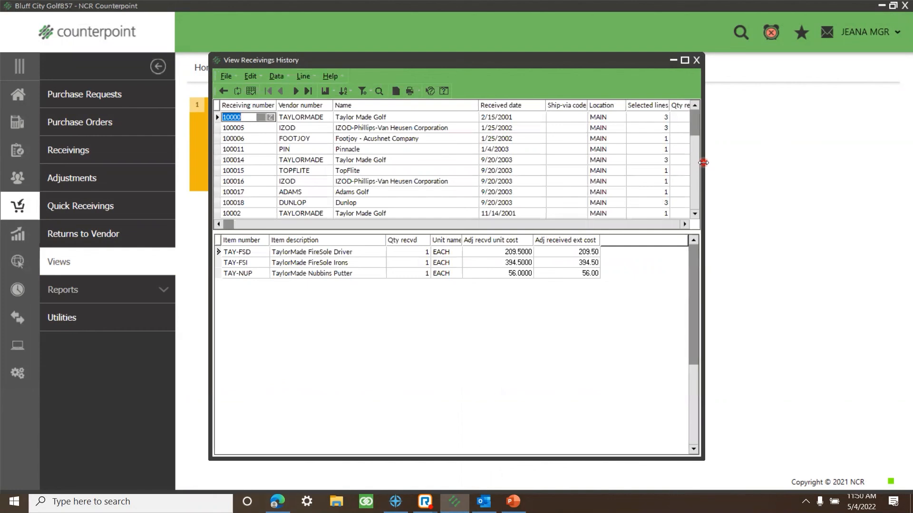
- Widen the history window, find the 5/4/2022 receiving with reference "This is a invoice number reference", close the history and return Home
{"action": "left_click_drag", "start_coordinate": [704, 162], "coordinate": [848, 163]}
{"action": "left_click_drag", "start_coordinate": [693, 107], "coordinate": [647, 108]}
{"action": "left_click_drag", "start_coordinate": [837, 123], "coordinate": [838, 210]}
{"action": "left_click", "coordinate": [807, 205]}
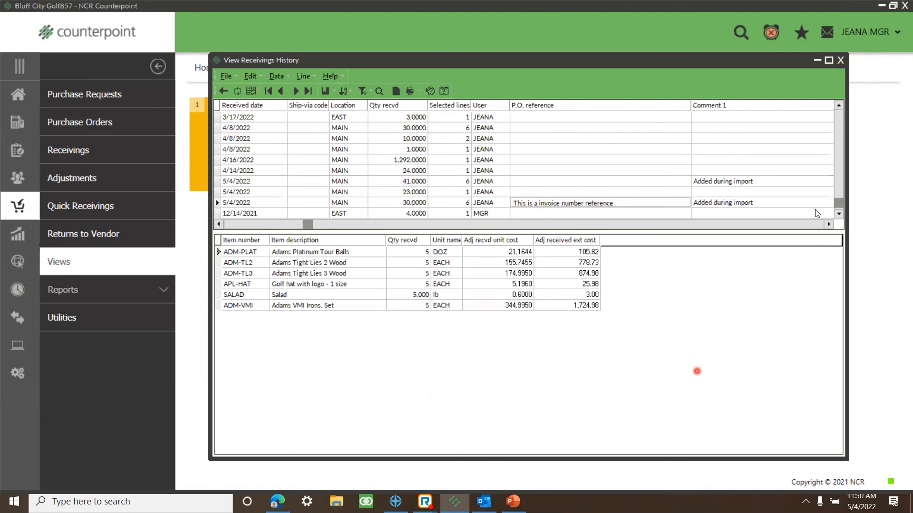
{"action": "left_click", "coordinate": [841, 60]}
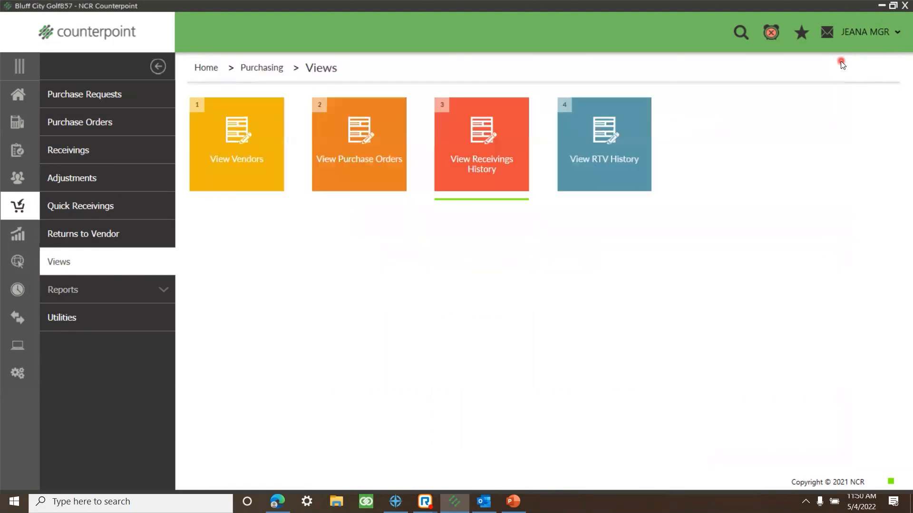
{"action": "left_click", "coordinate": [17, 94]}
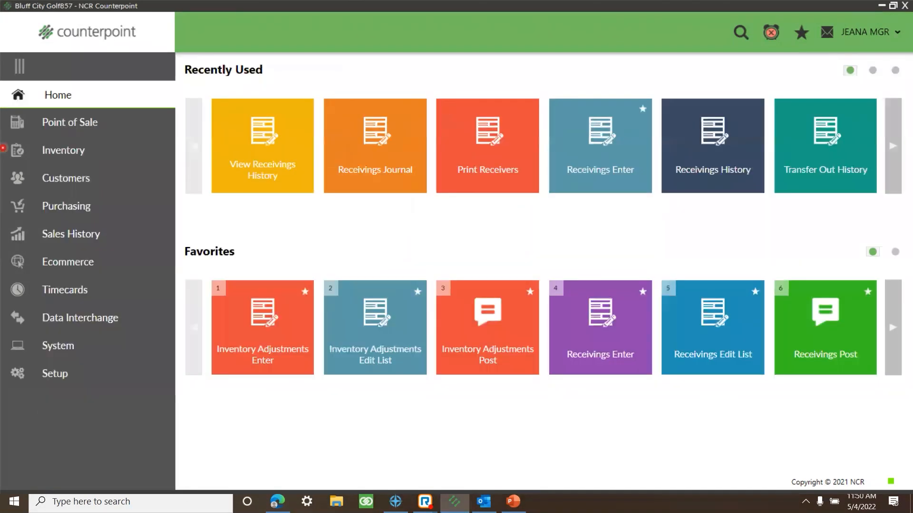